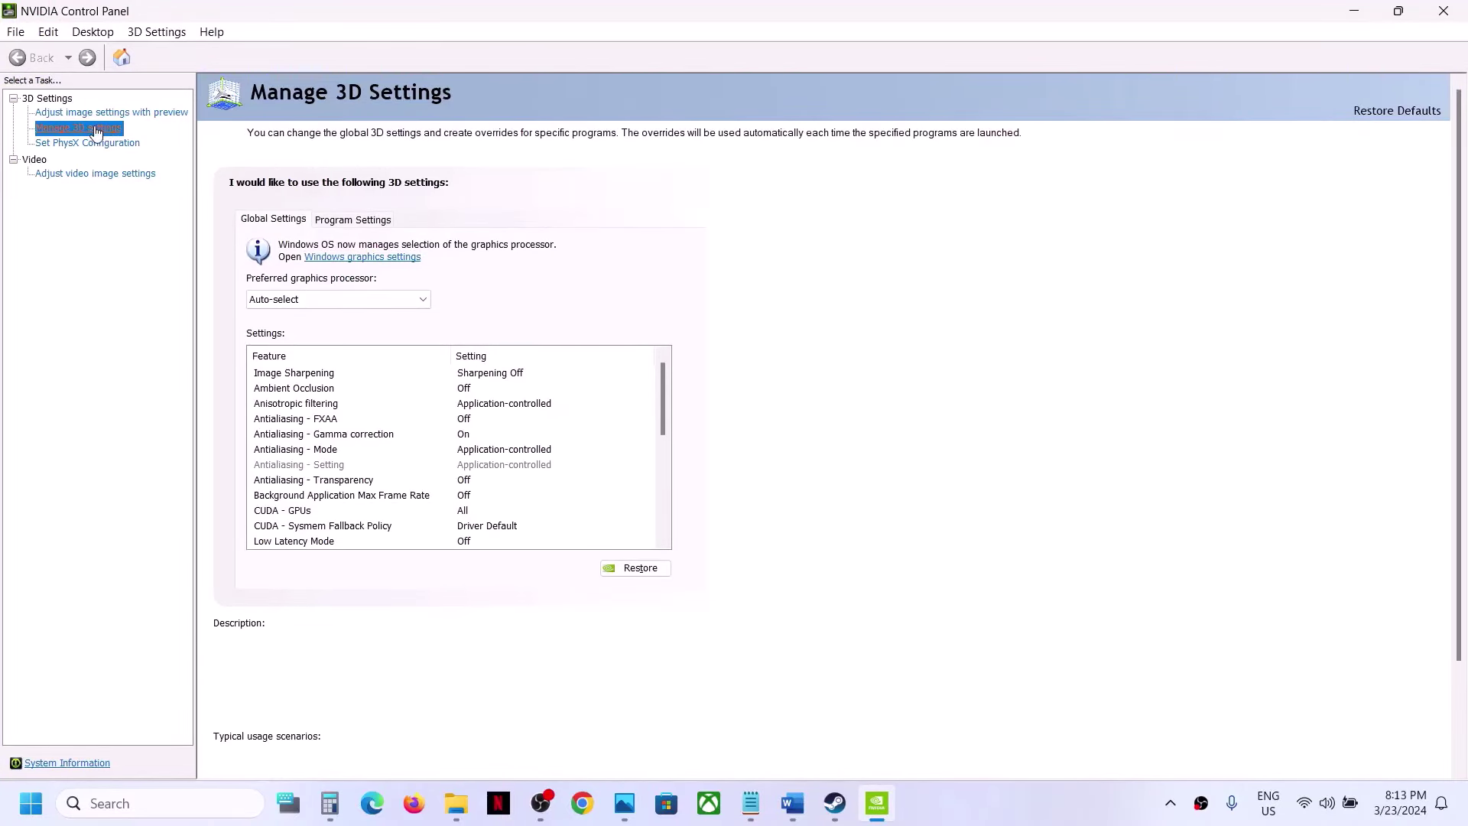
Turn Triple buffering On in the global 3D settings and apply the change.
scroll(419, 462, down, 6)
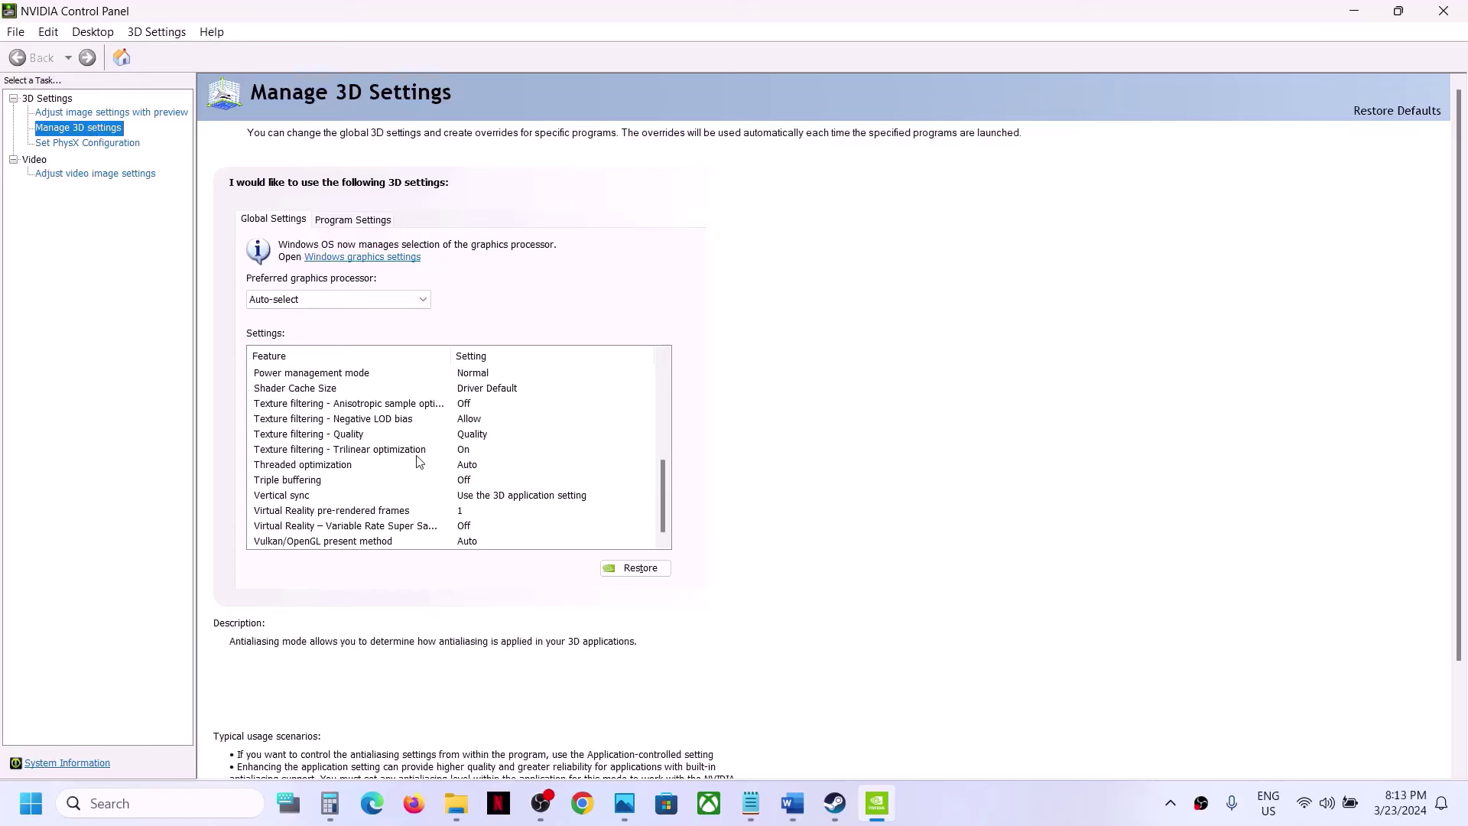
click(291, 482)
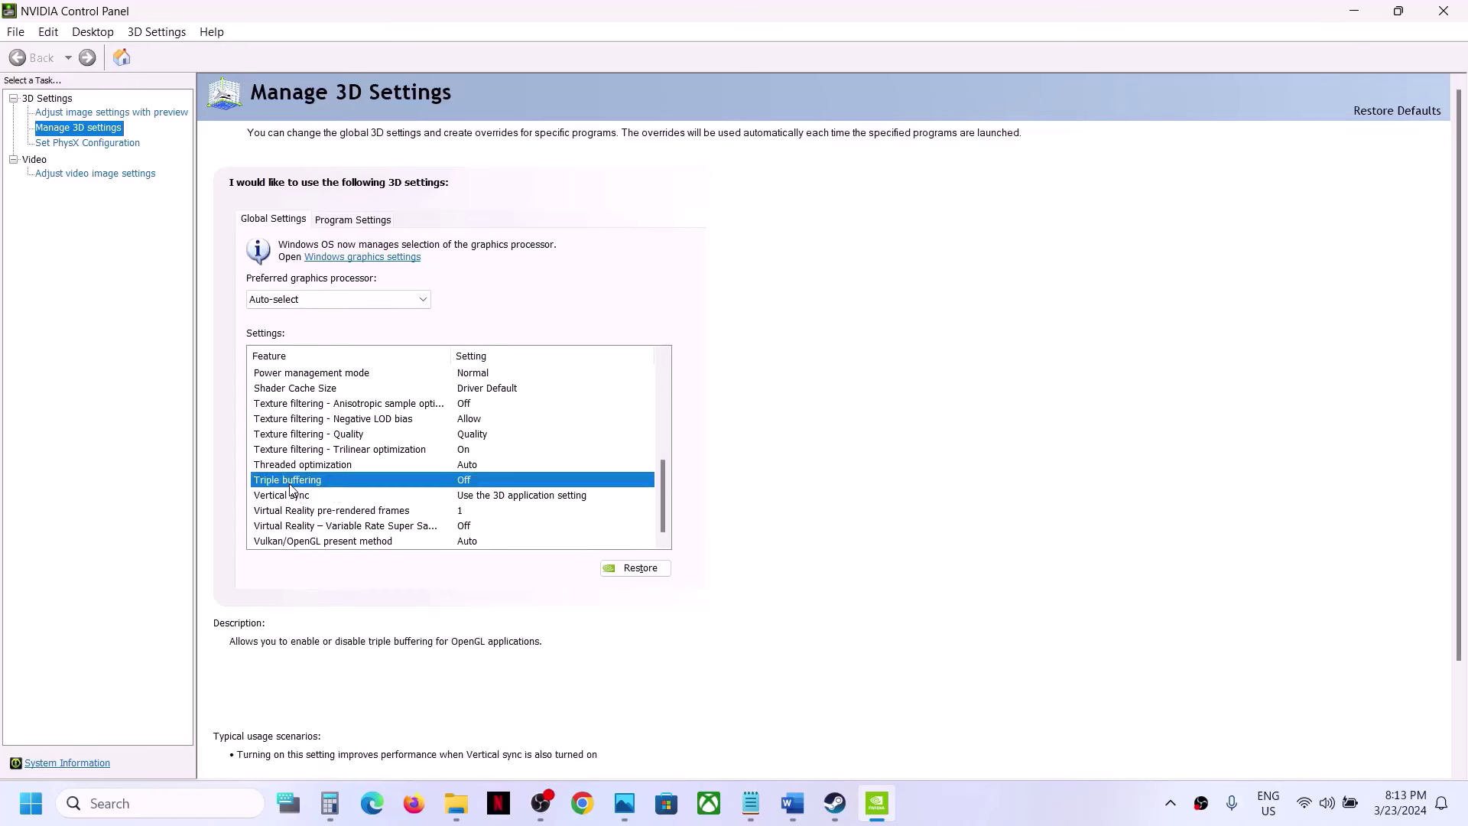
click(535, 482)
click(544, 479)
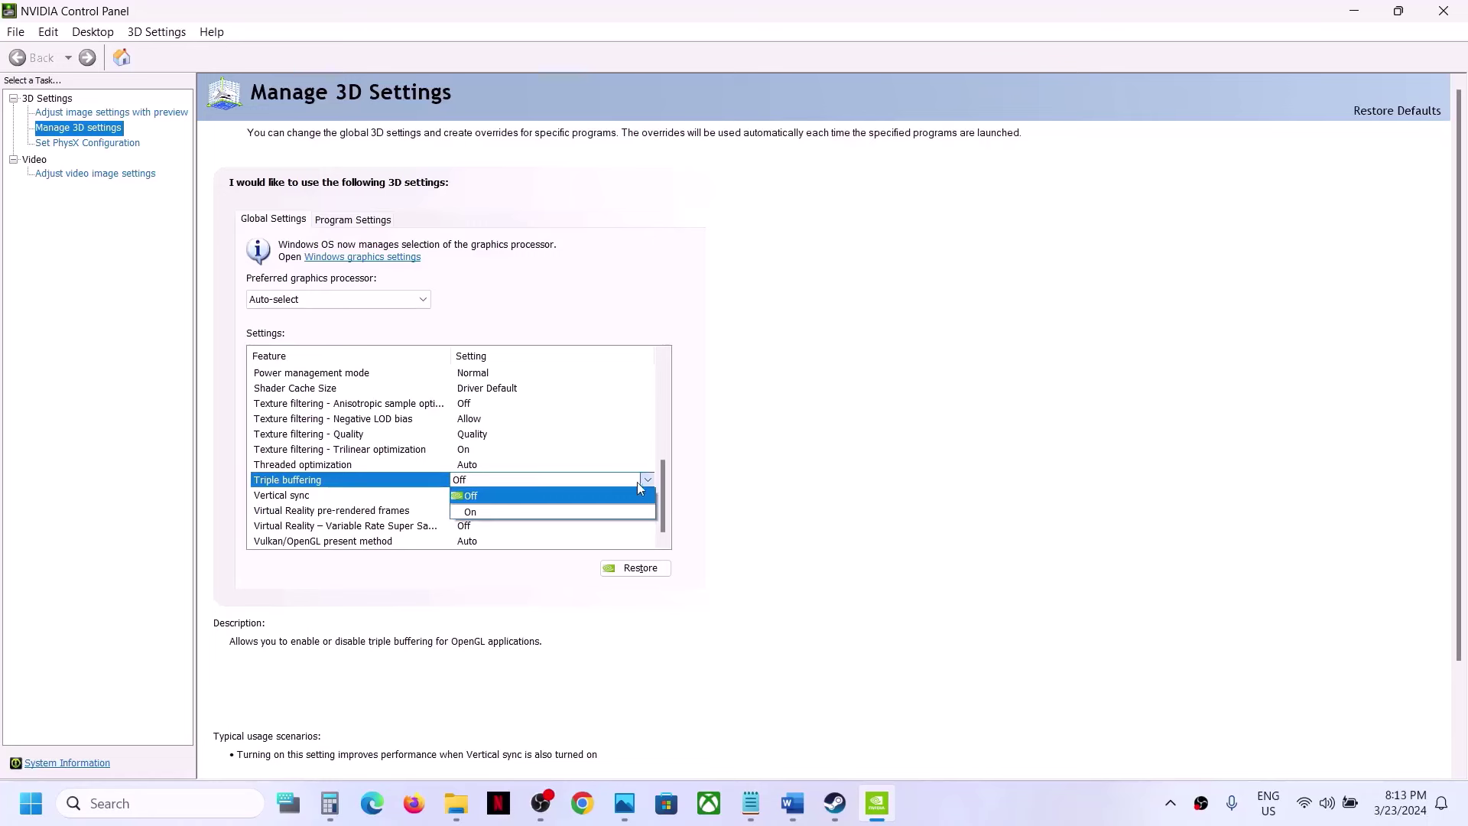
click(546, 519)
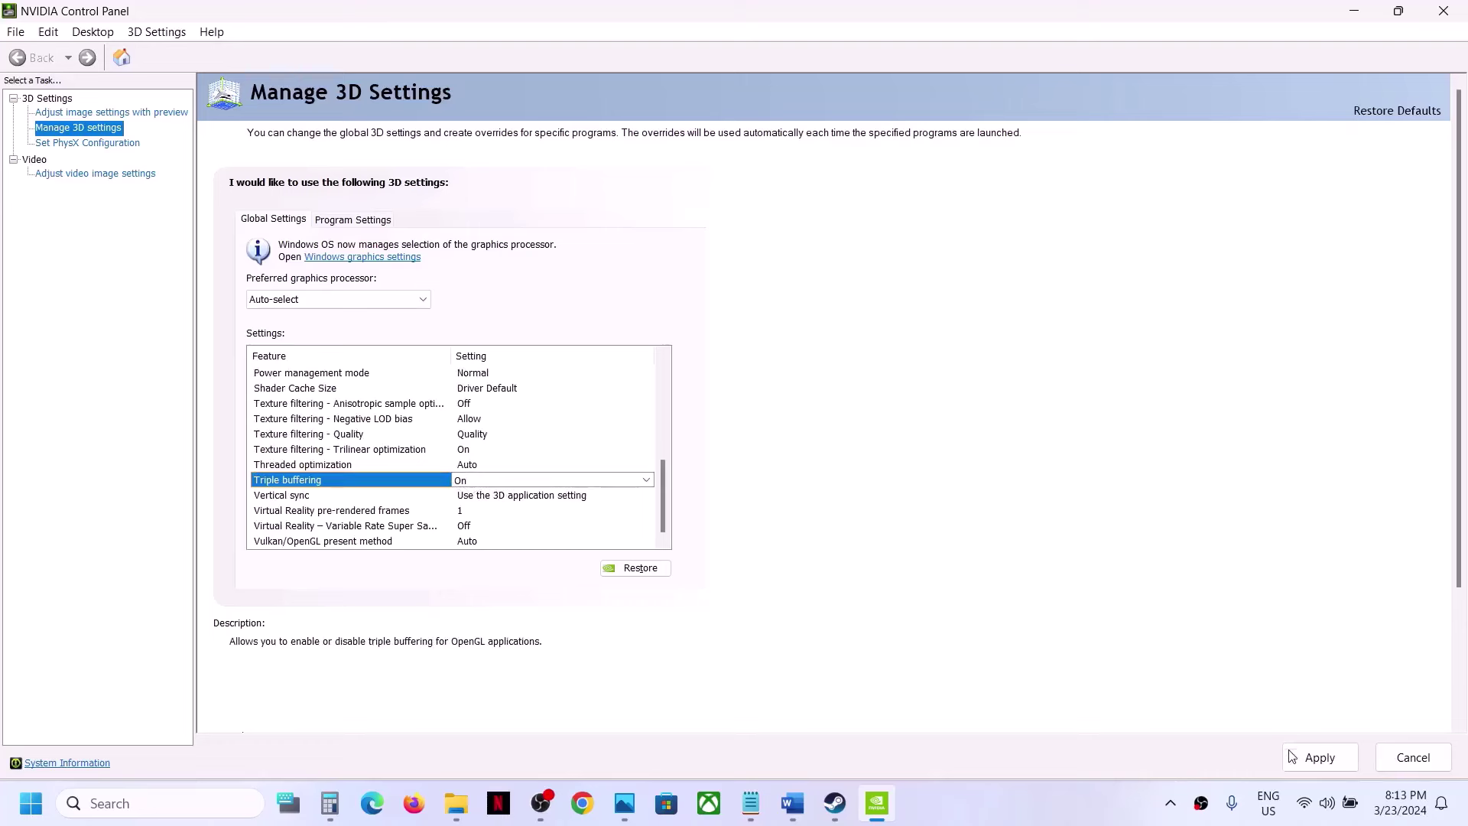
click(1321, 763)
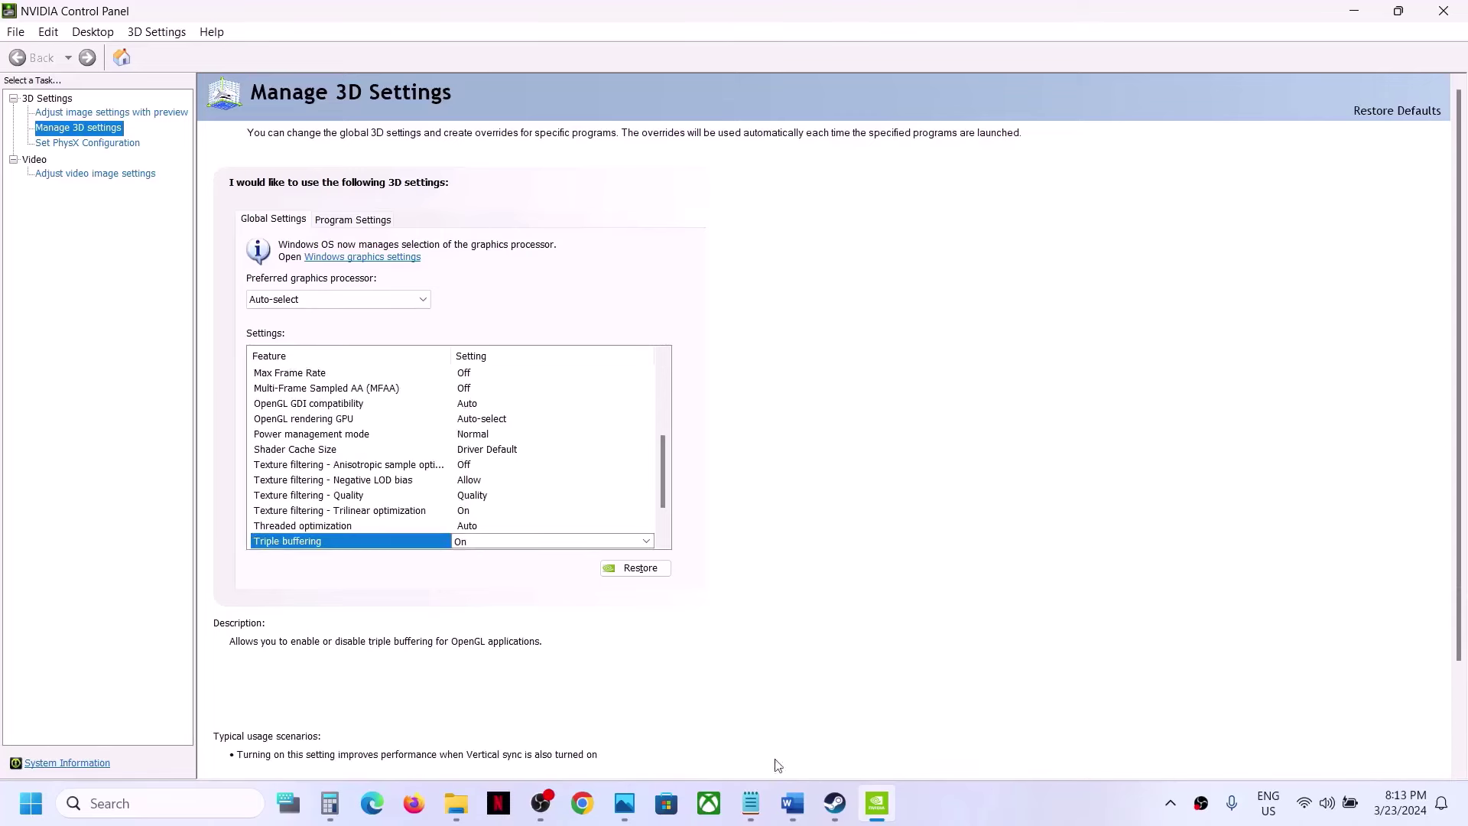
Start adding a program to the program-specific 3D settings and open the file browser to locate its executable.
click(835, 803)
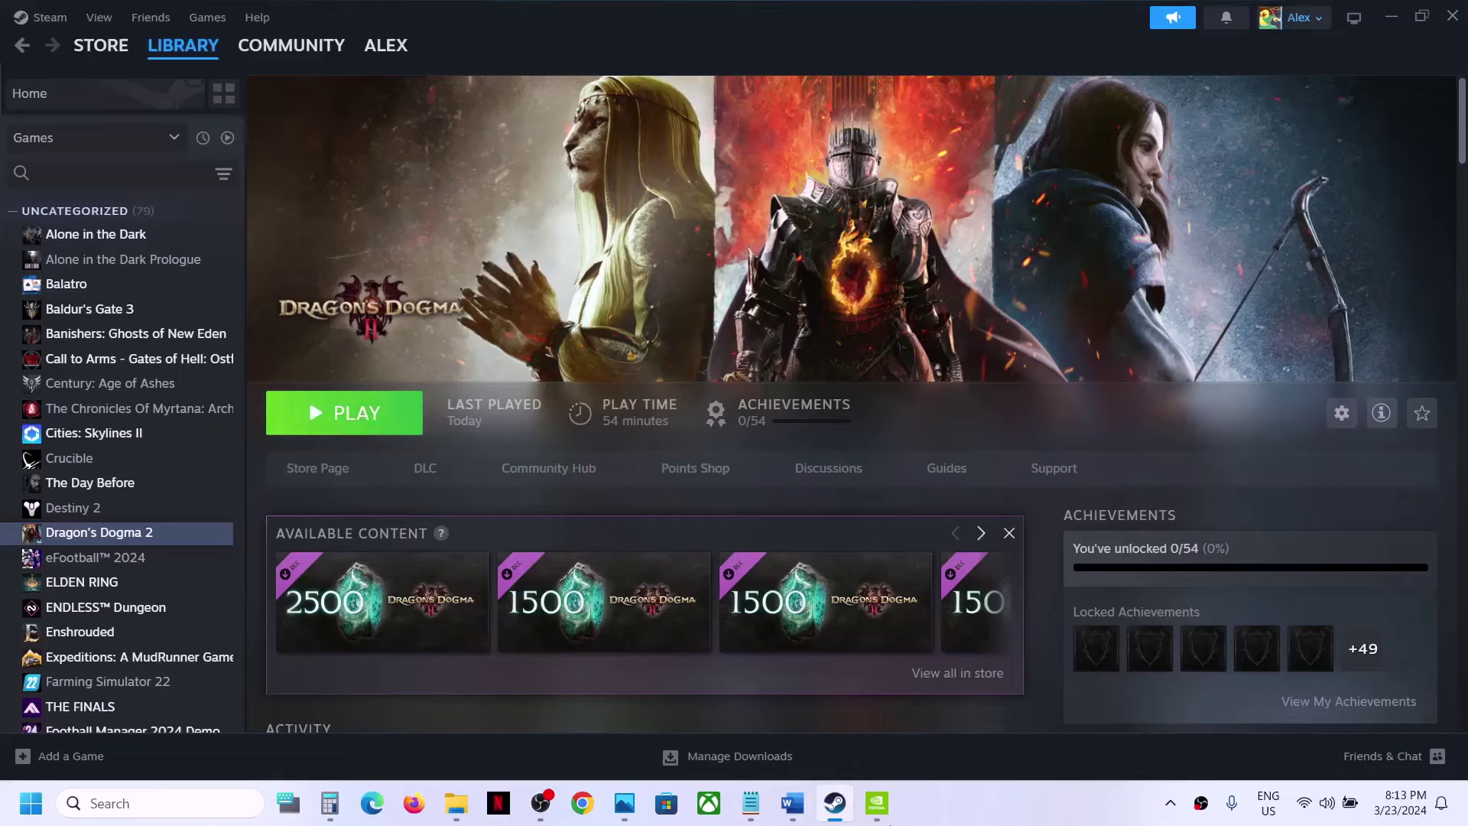
click(878, 805)
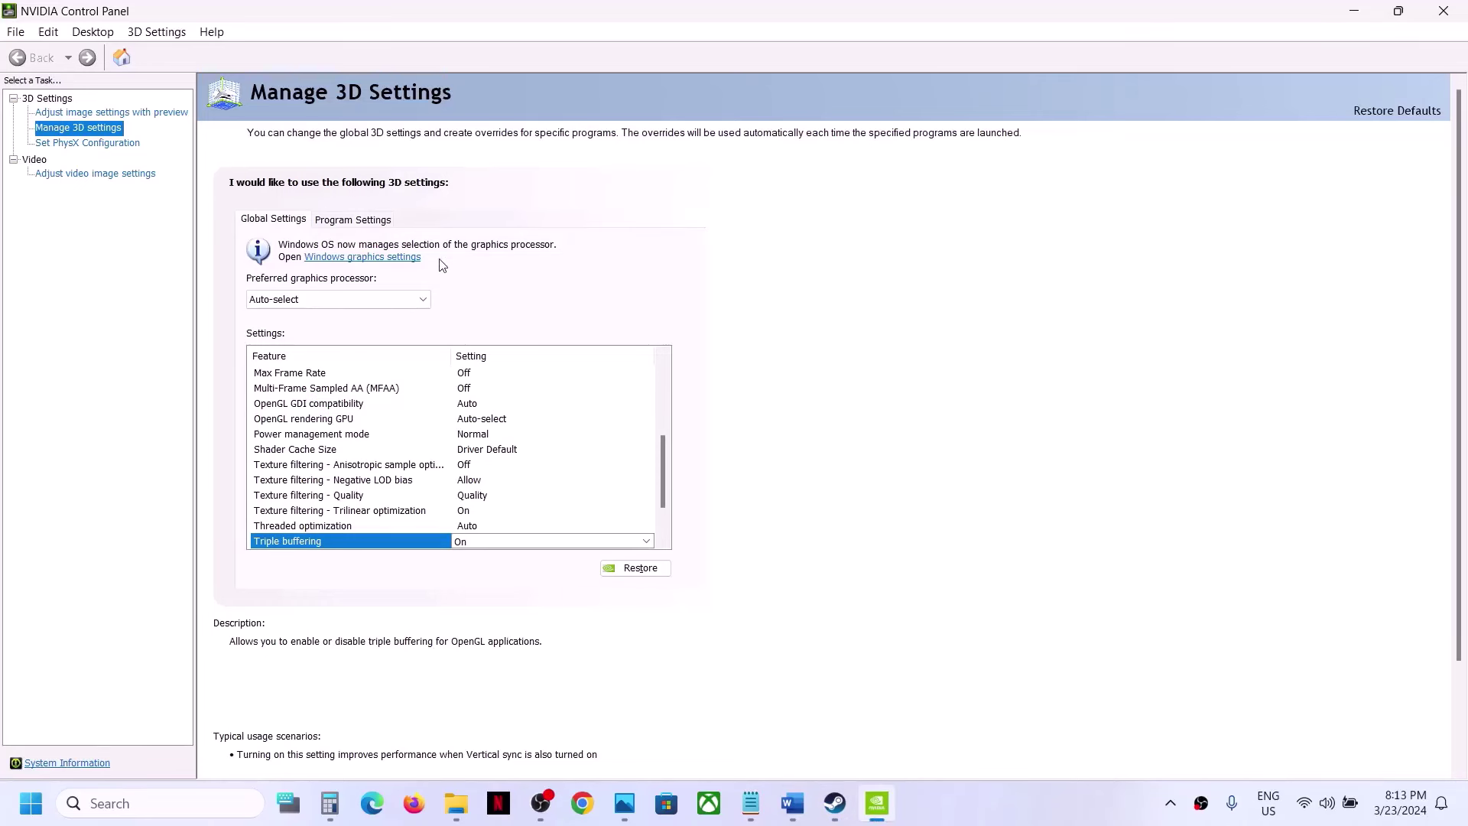
click(357, 221)
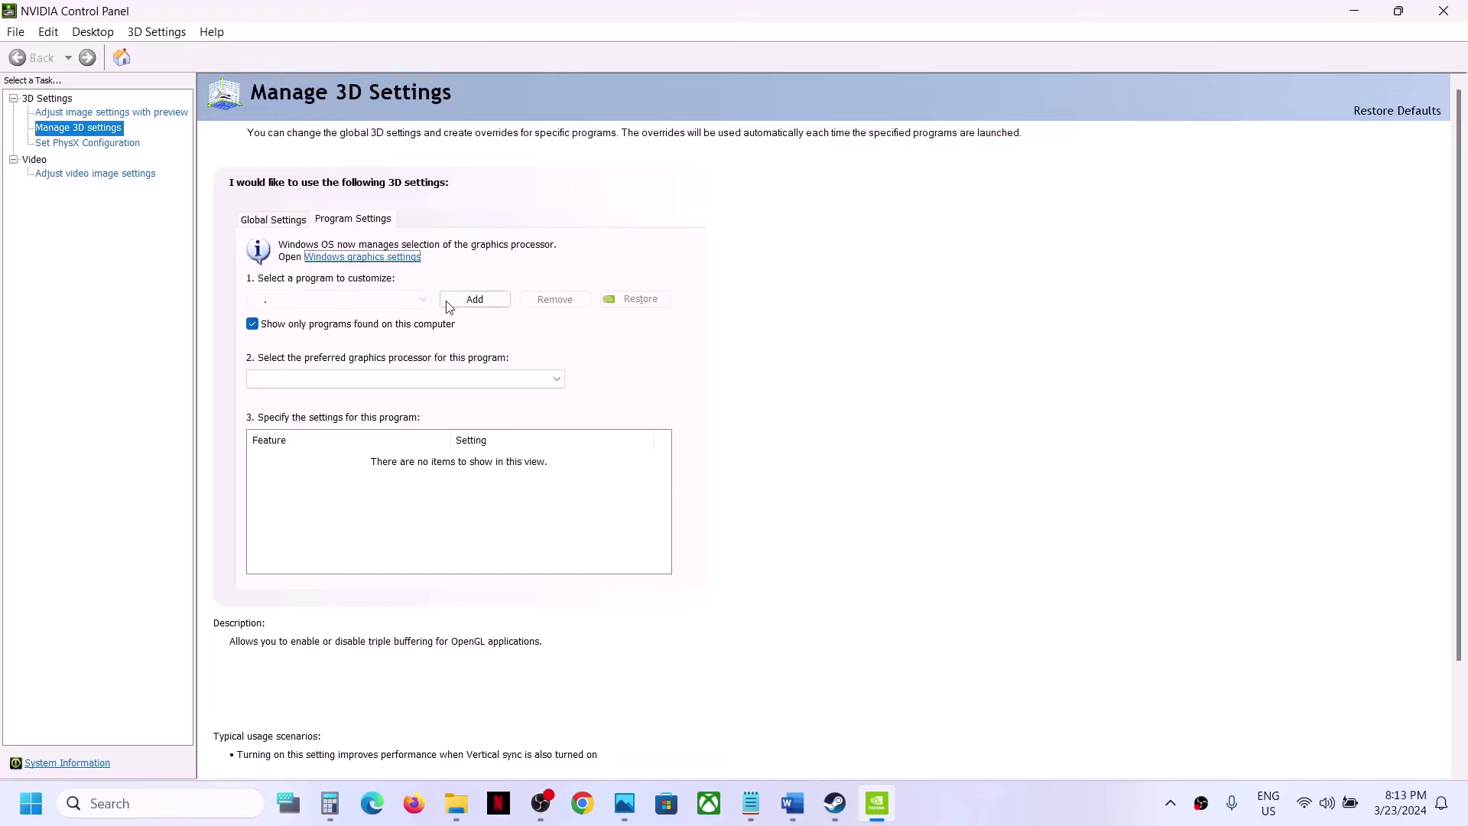
click(474, 300)
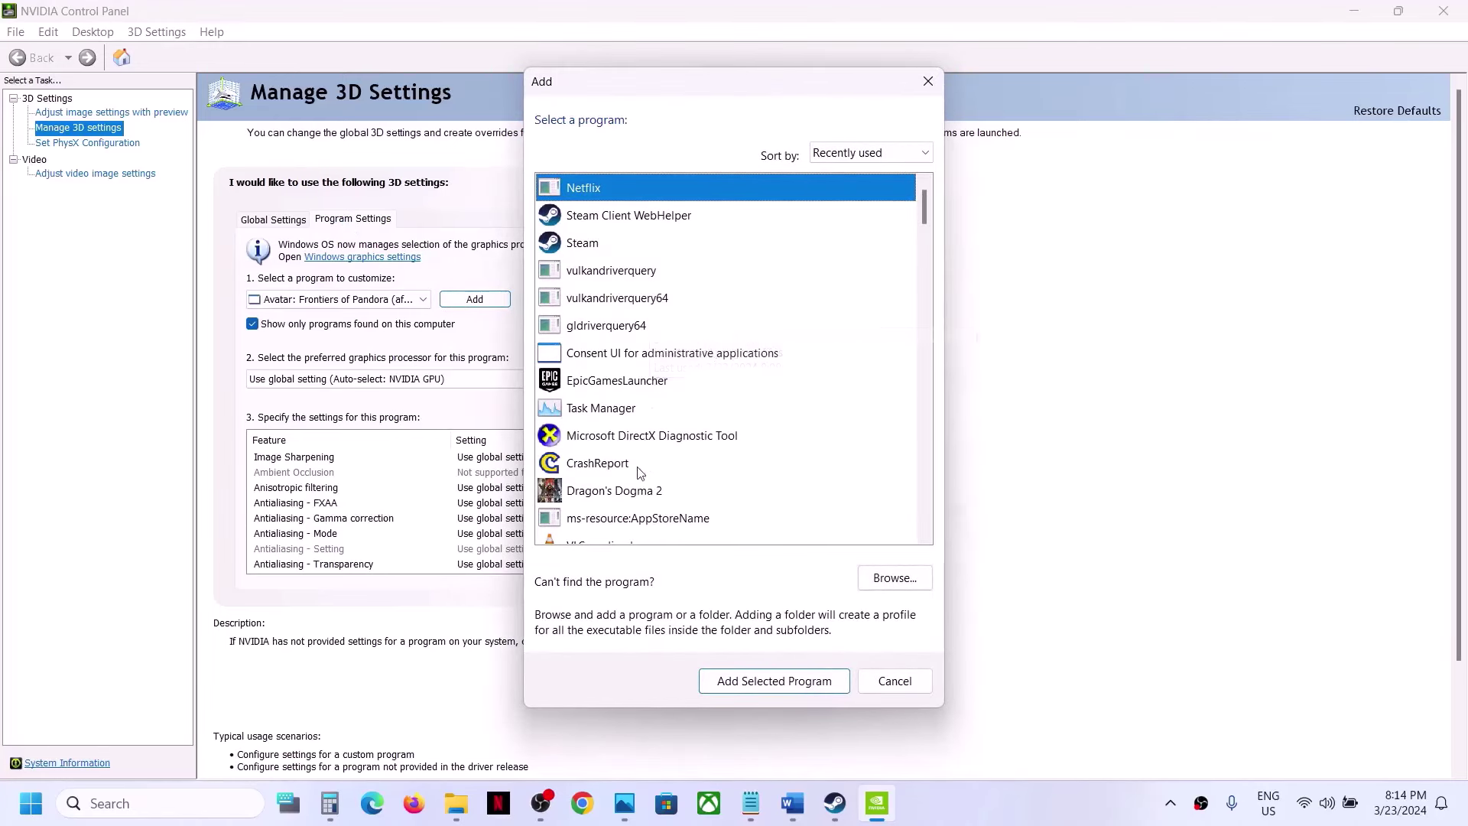
click(595, 498)
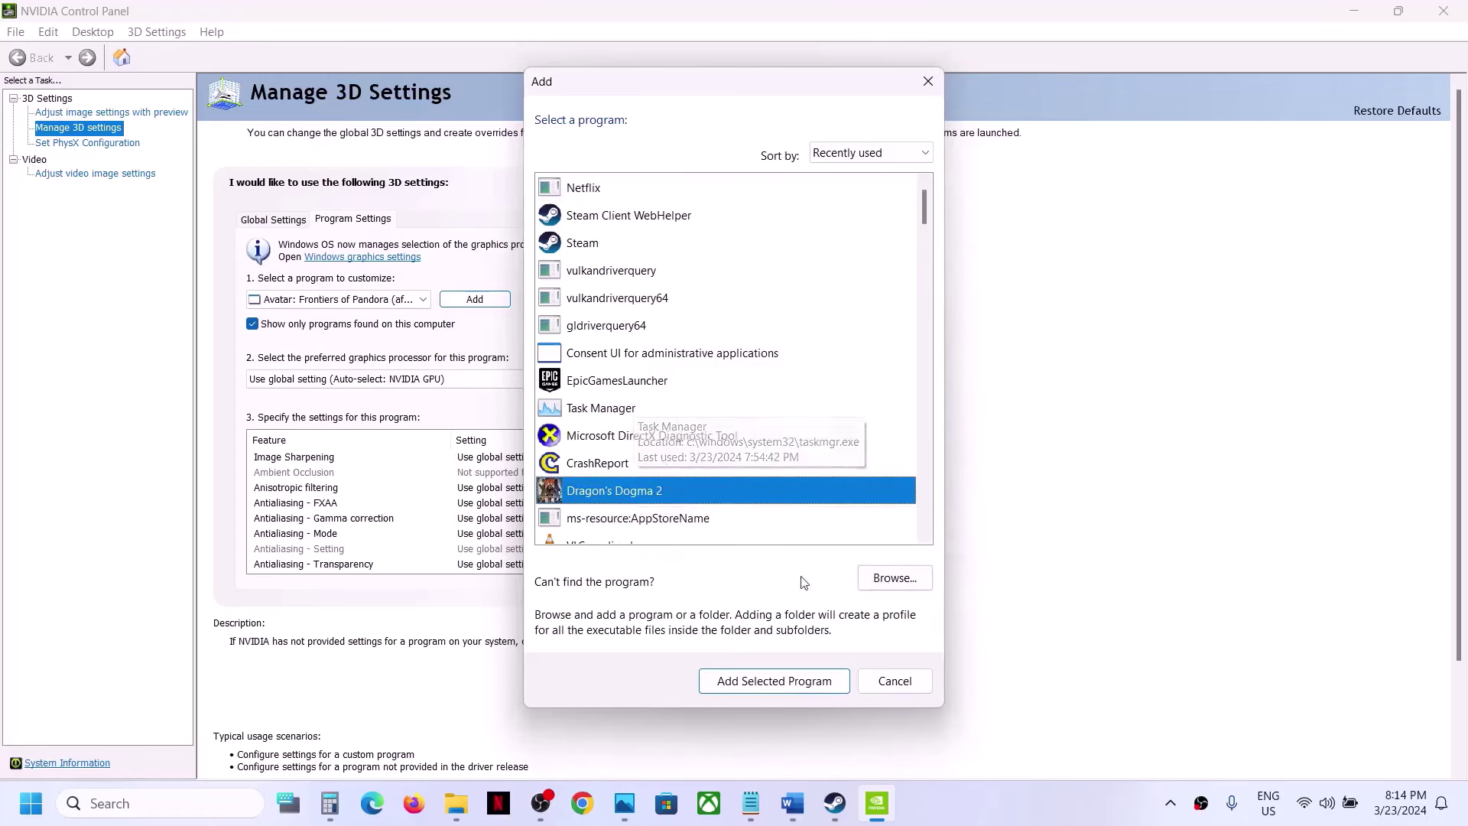
click(873, 584)
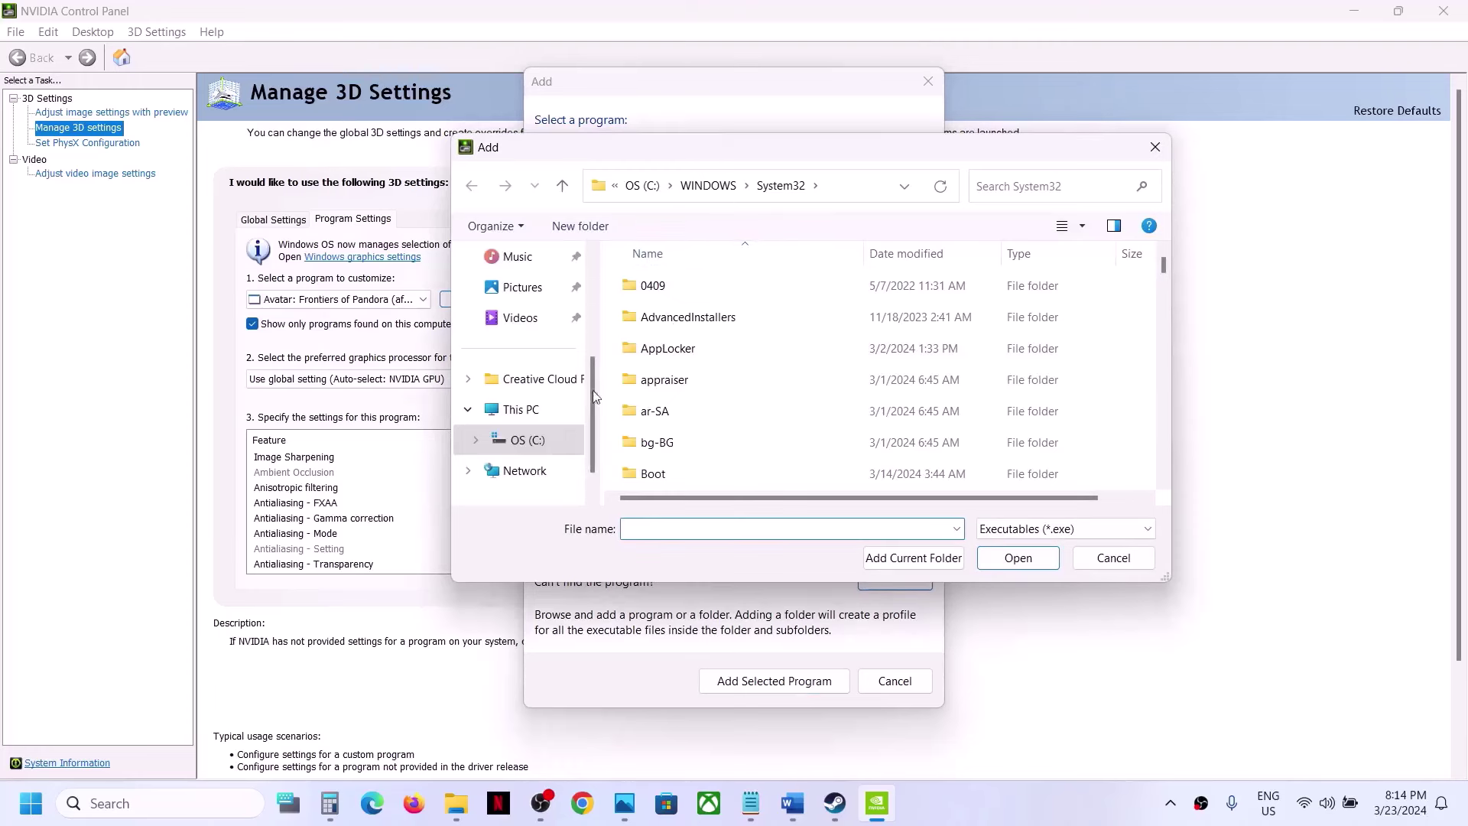
Add the DD2 executable from C:\Program Files (x86)\Steam\steamapps\common\Dragons Dogma 2 as the program to customize.
click(543, 439)
scroll(742, 393, down, 1)
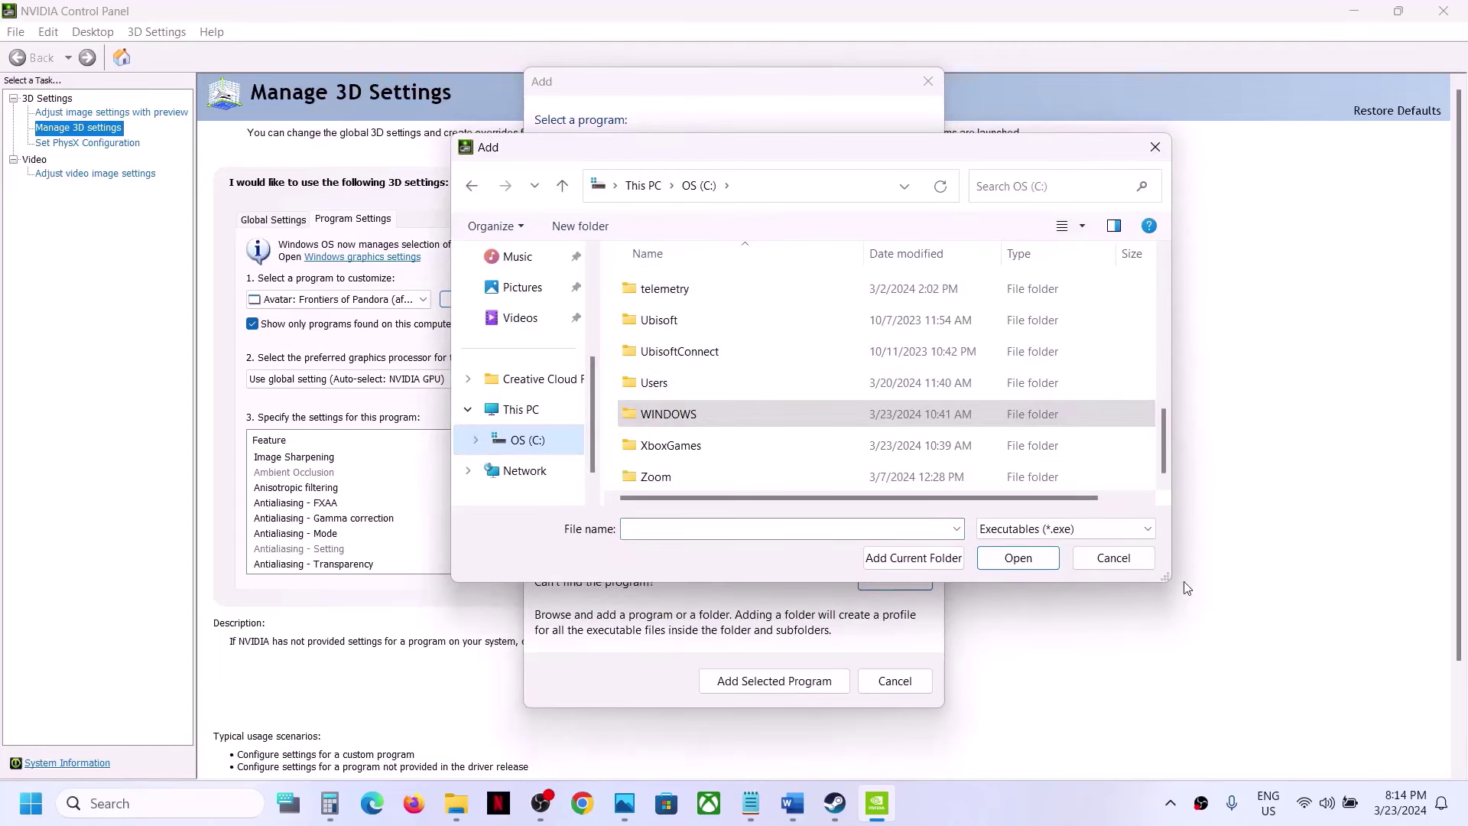
drag(1221, 599, 1407, 700)
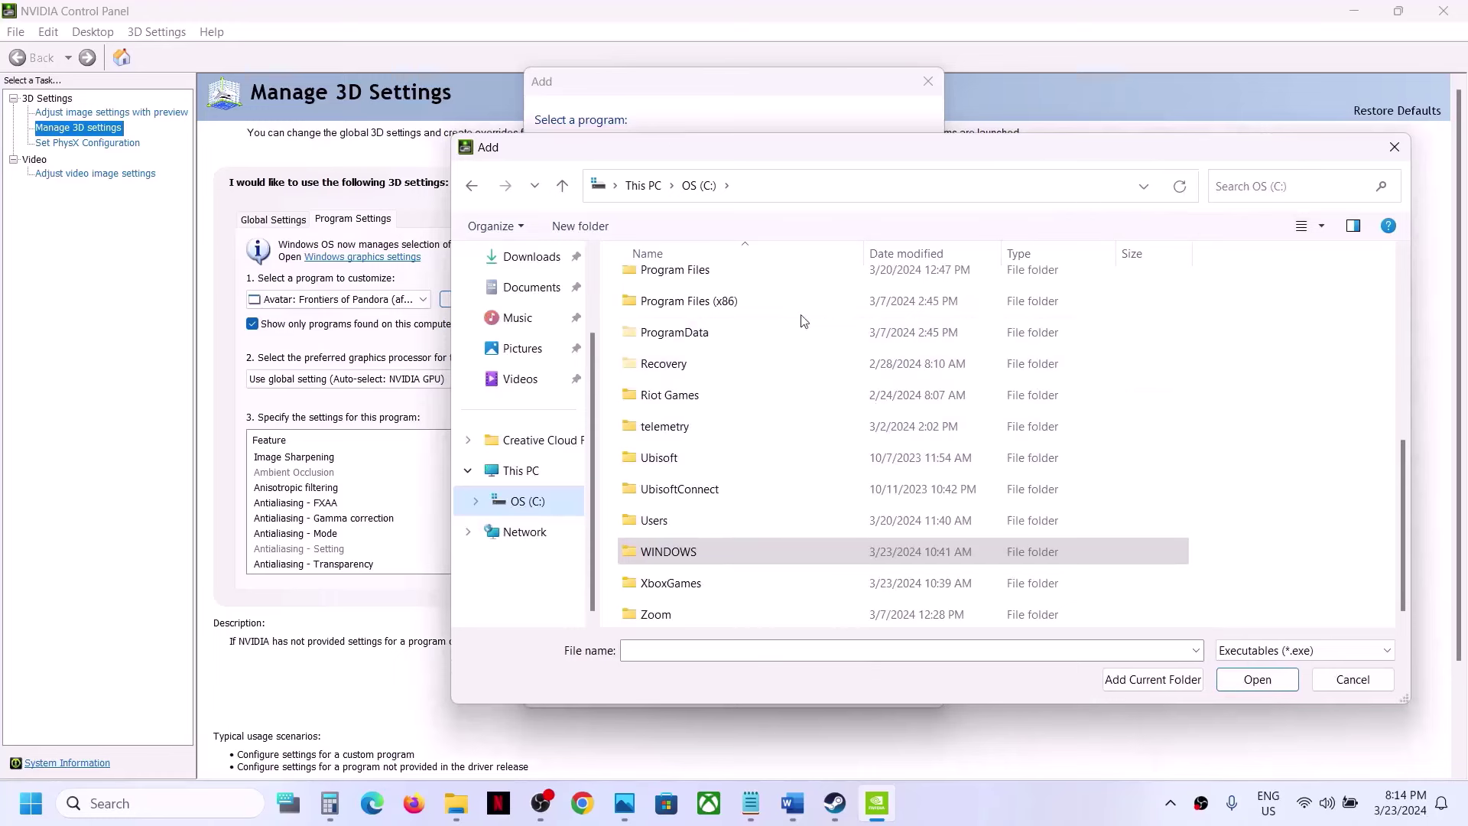
double_click(780, 305)
key(s)
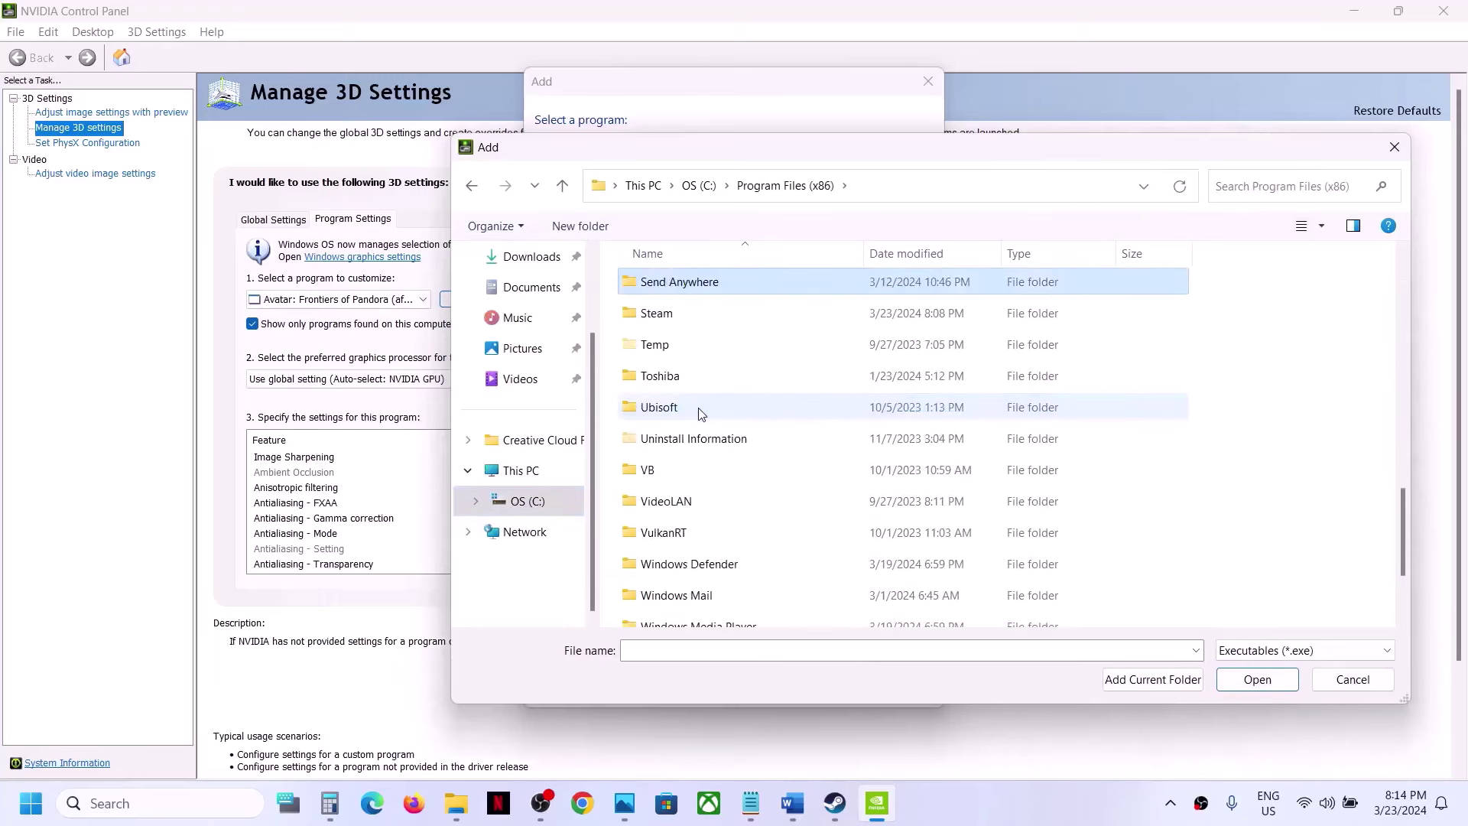
double_click(672, 320)
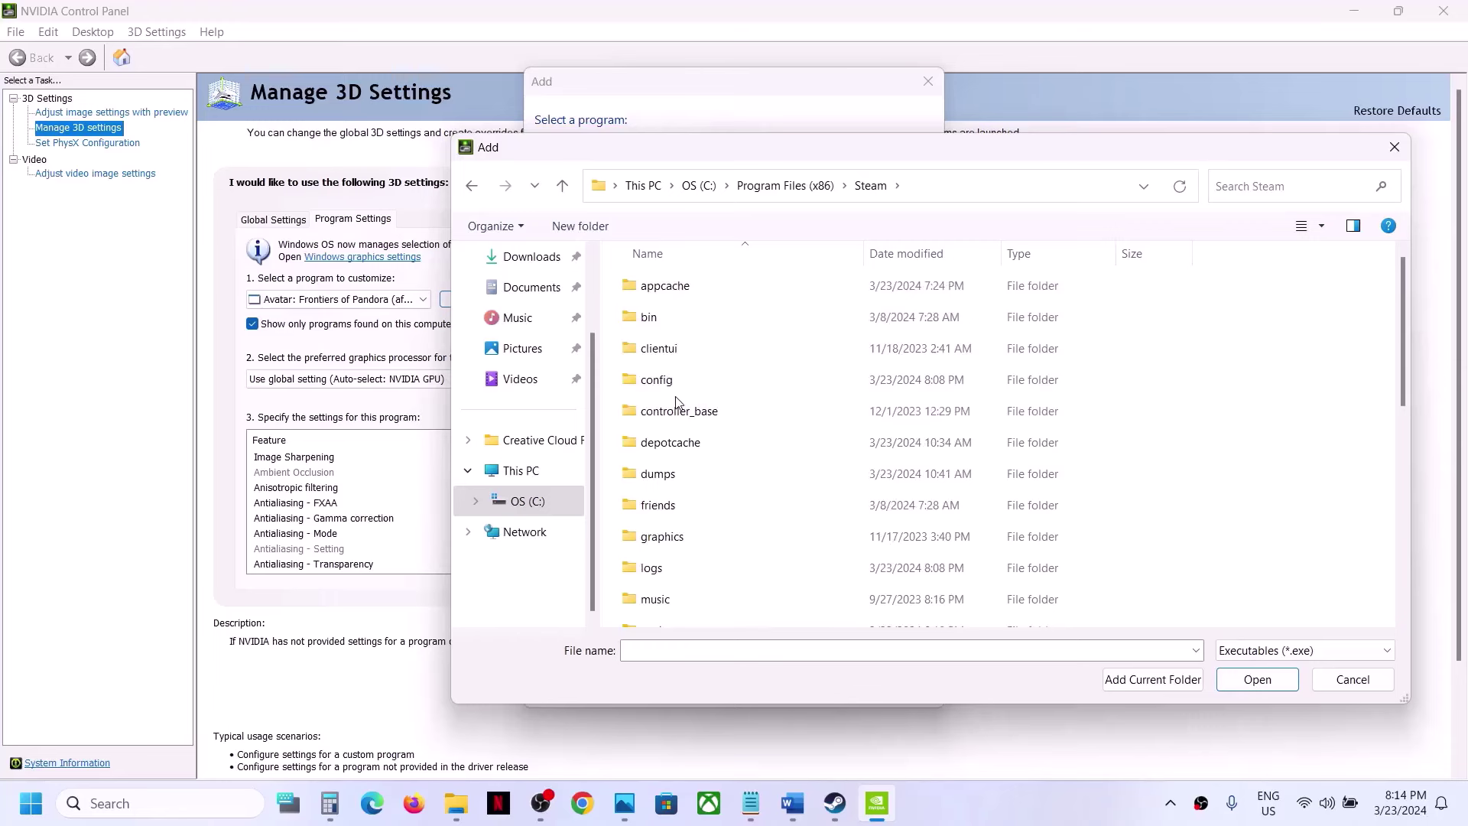
key(s)
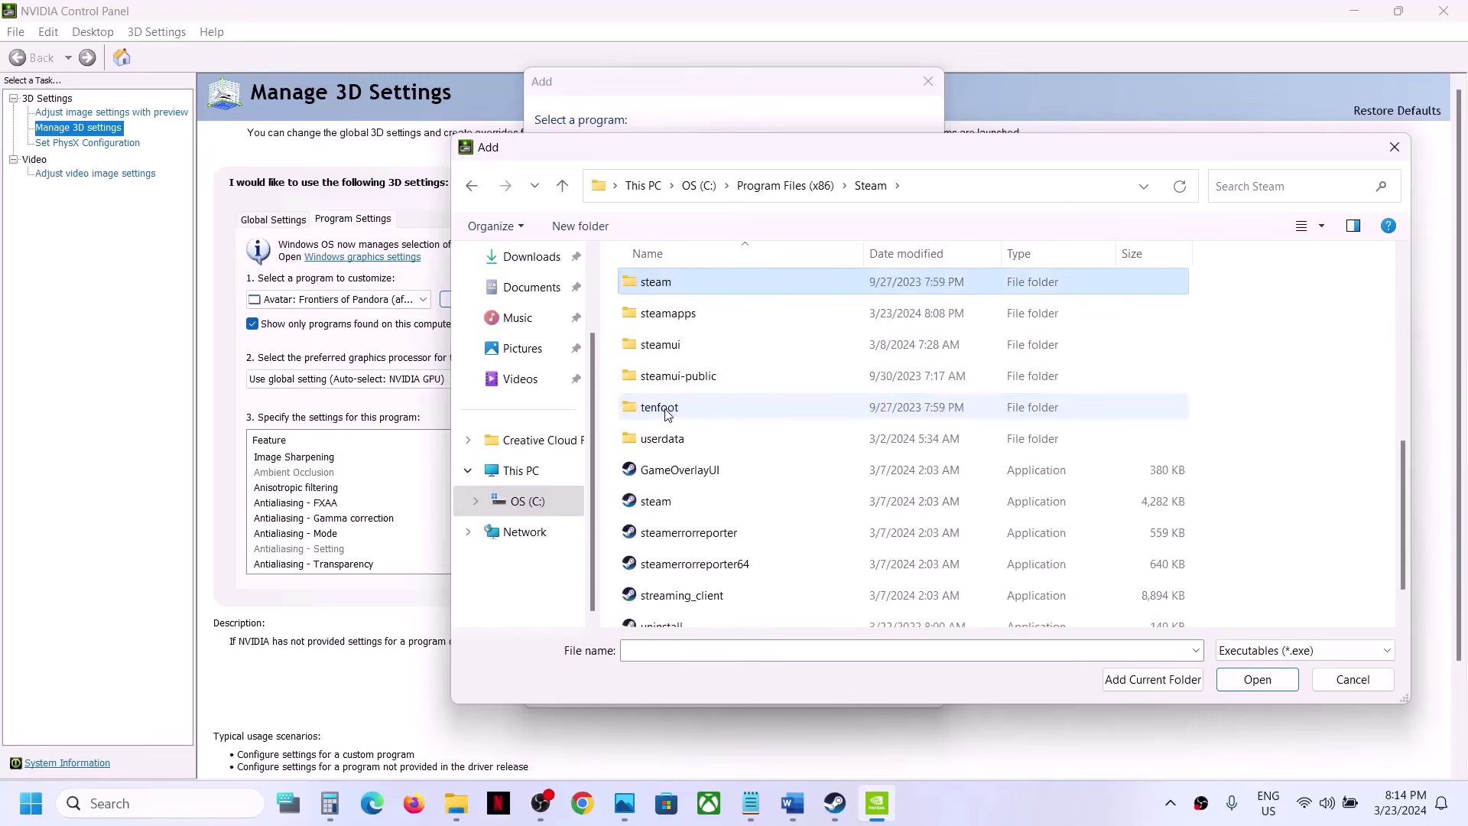
double_click(686, 313)
double_click(688, 293)
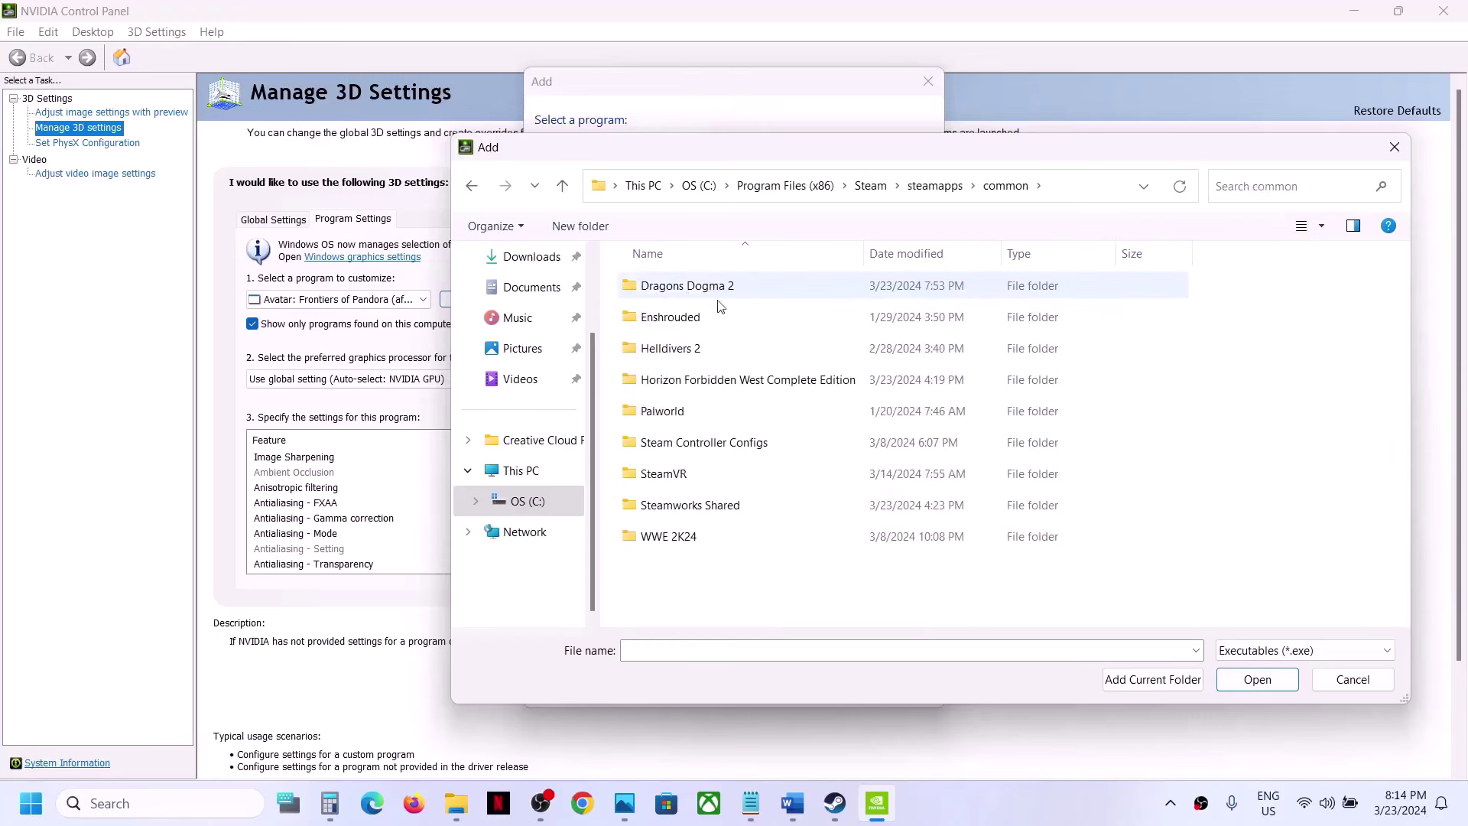
double_click(711, 285)
click(651, 379)
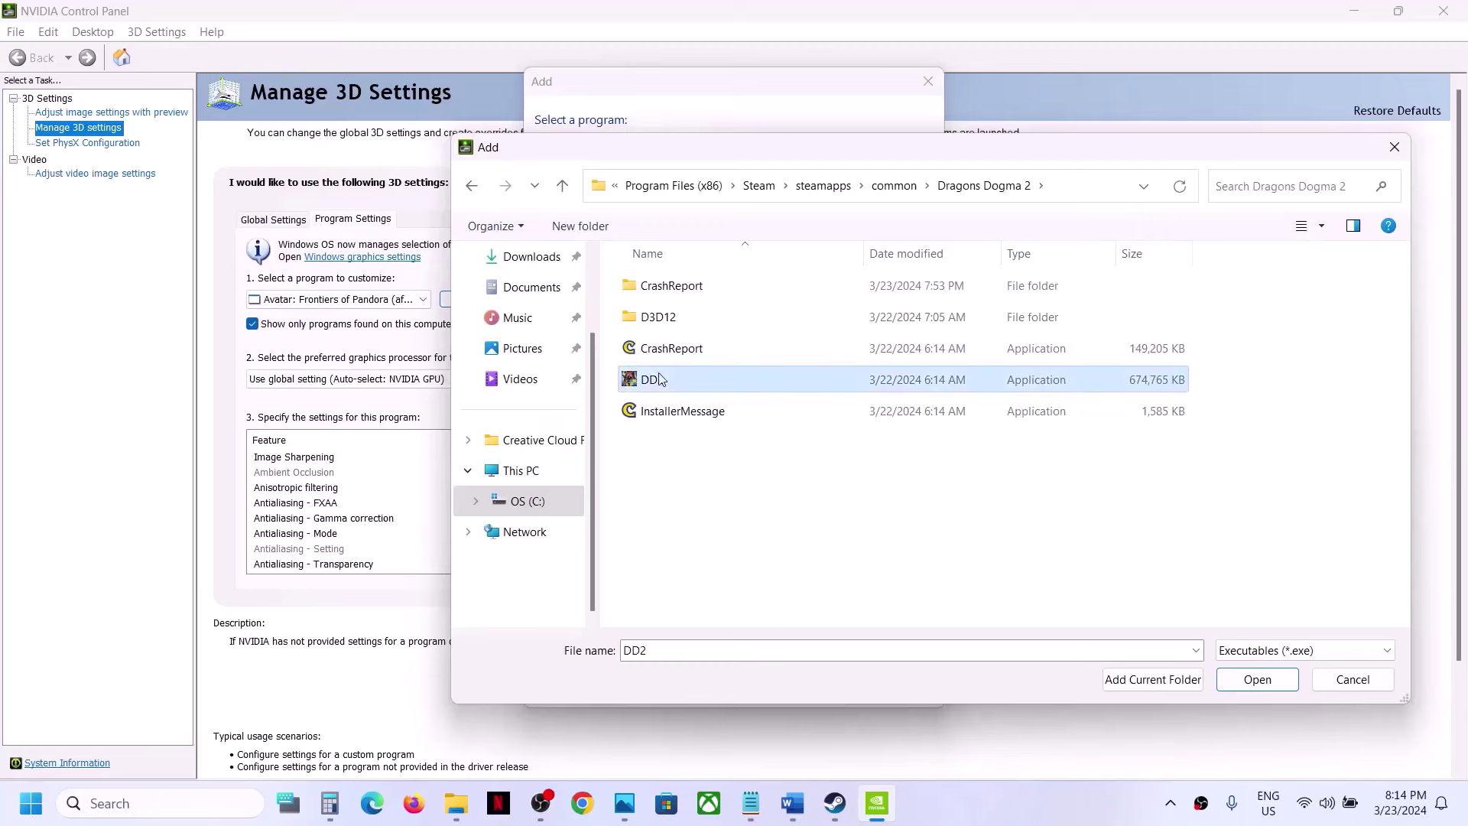
click(1257, 679)
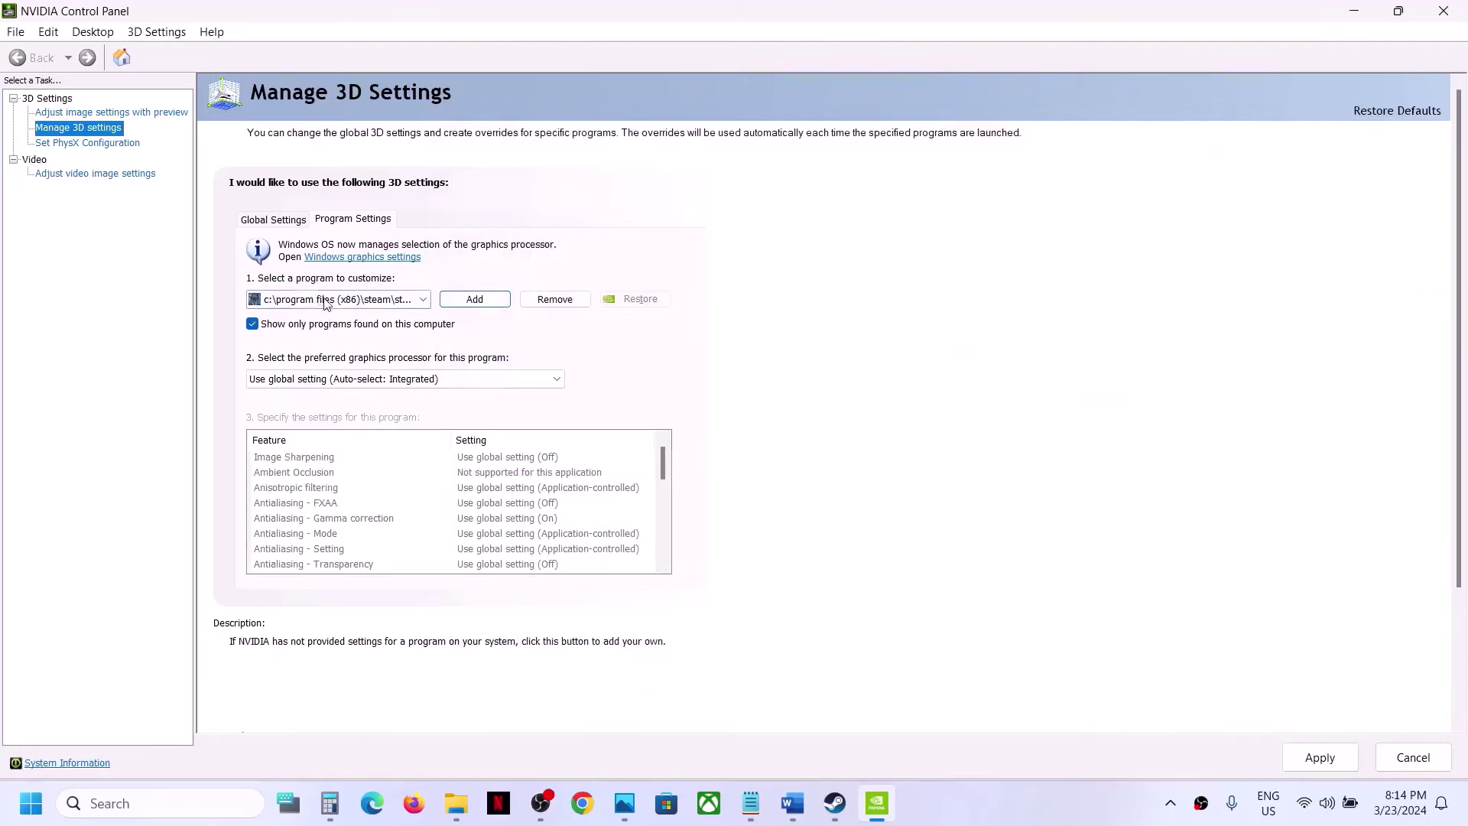
Set DD2's preferred graphics processor to High-performance NVIDIA processor and its Triple buffering to On, and apply the settings.
click(341, 379)
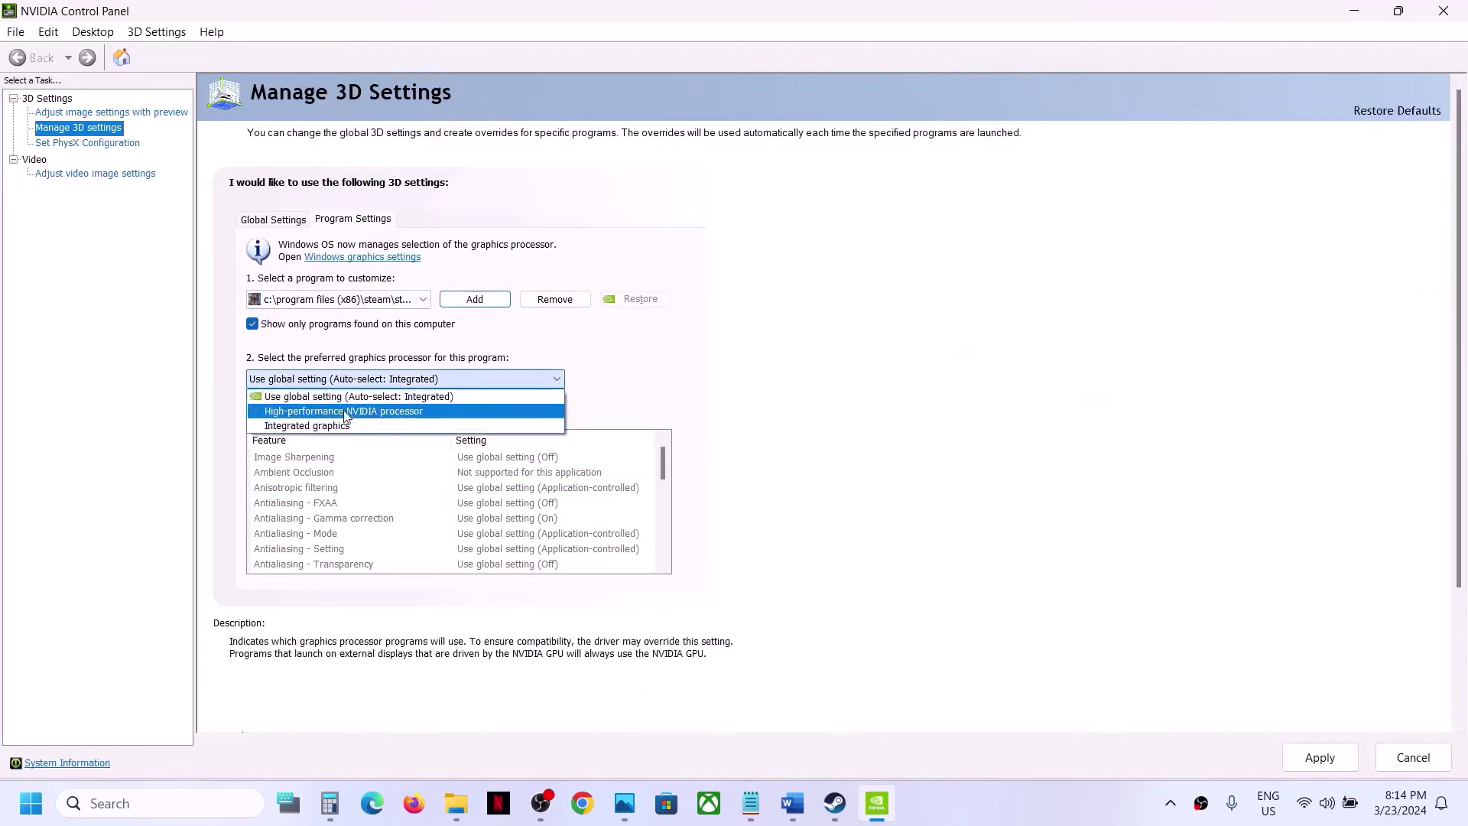
click(341, 413)
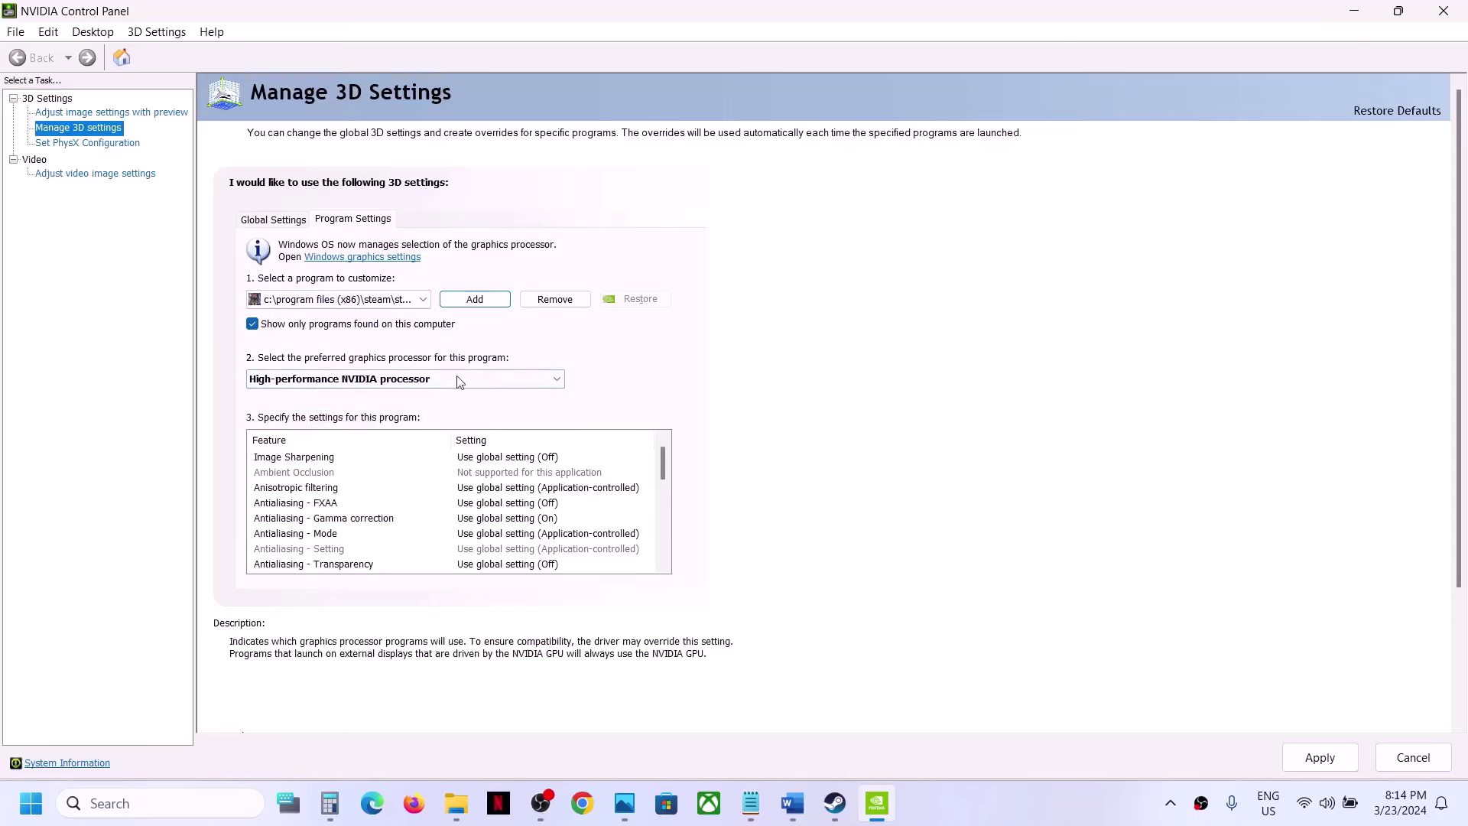
scroll(493, 493, down, 8)
scroll(493, 493, down, 1)
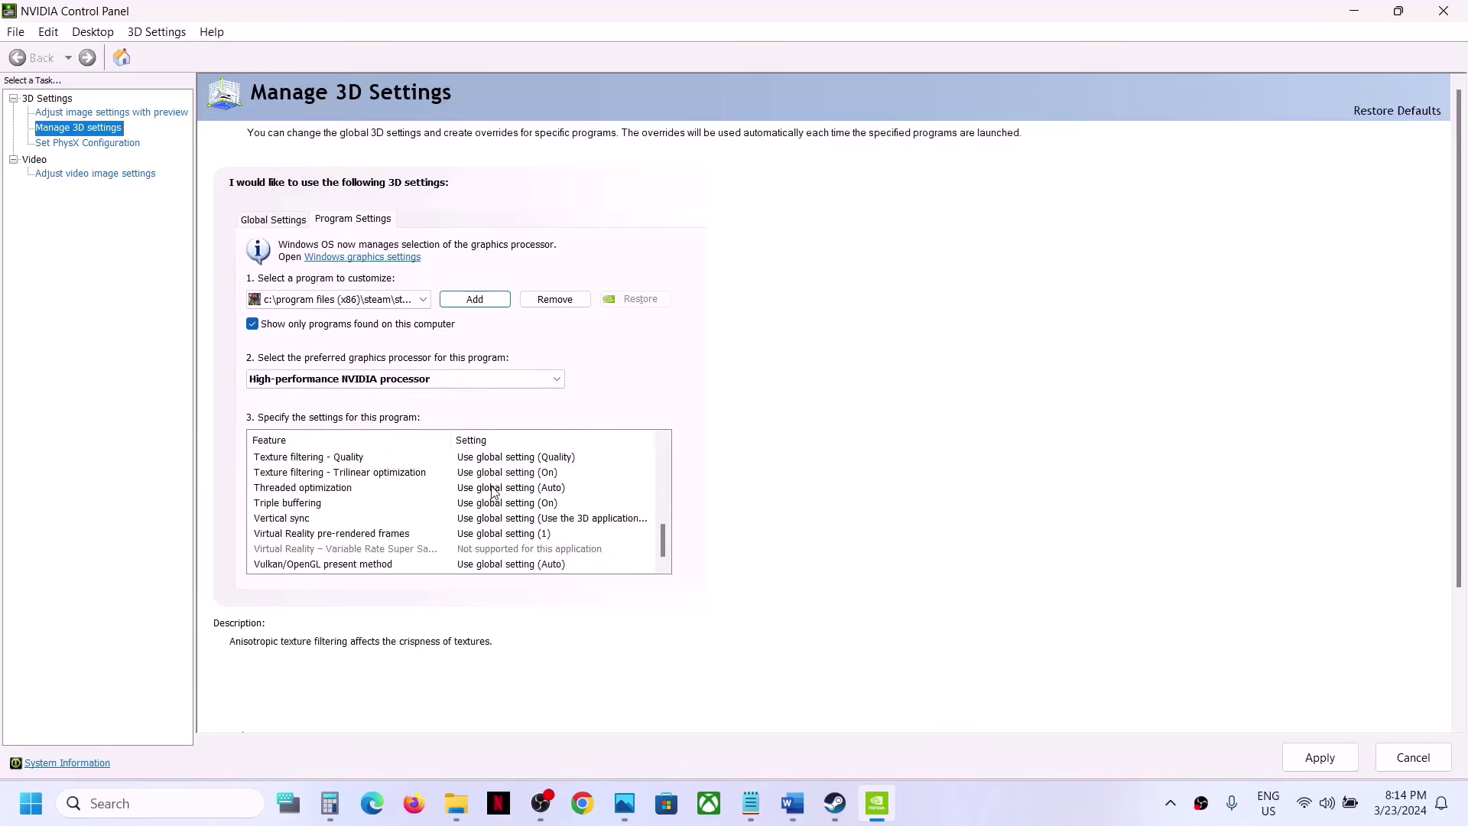
click(306, 503)
click(648, 504)
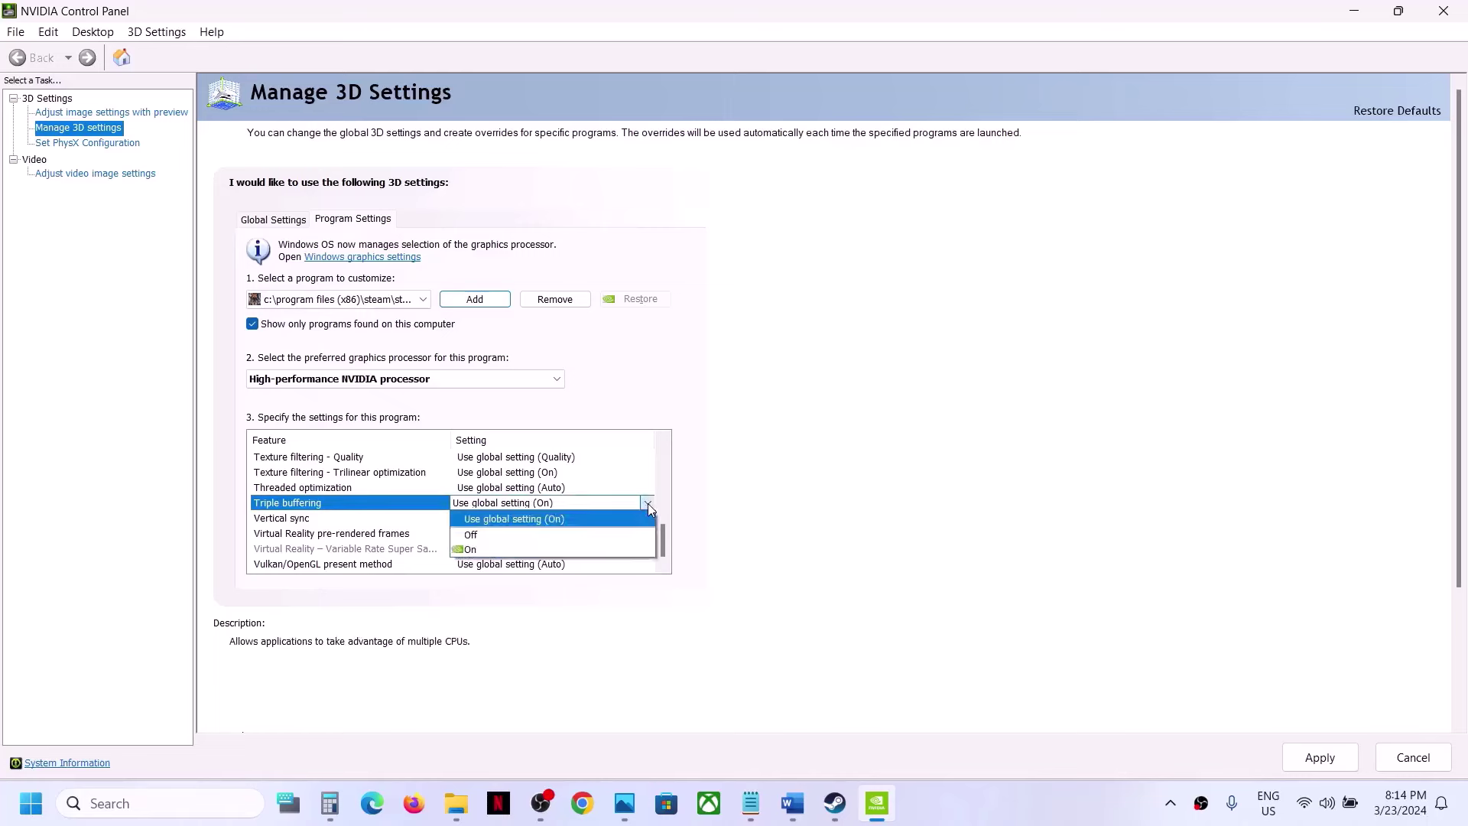
click(511, 552)
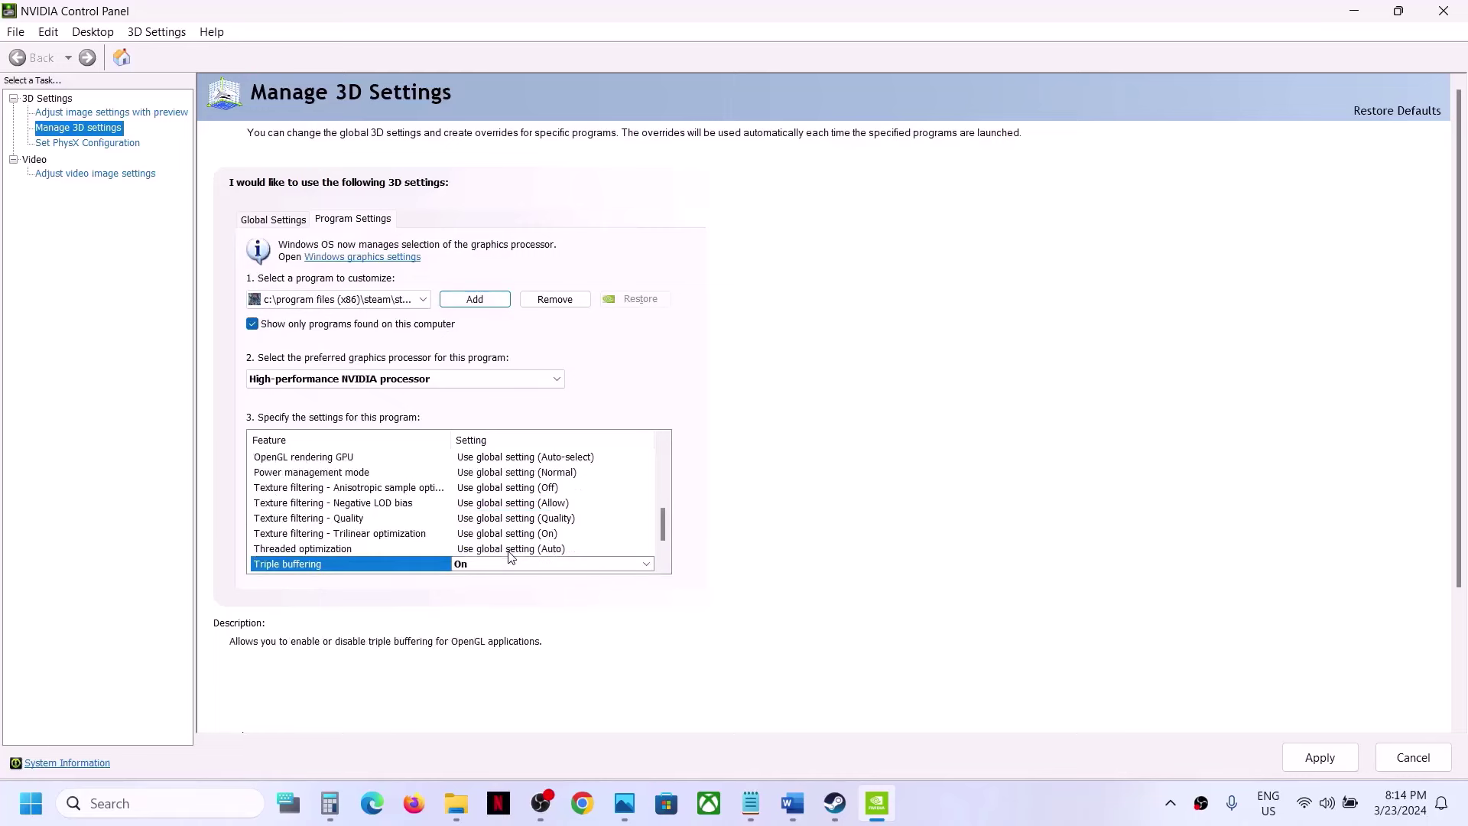
click(1325, 764)
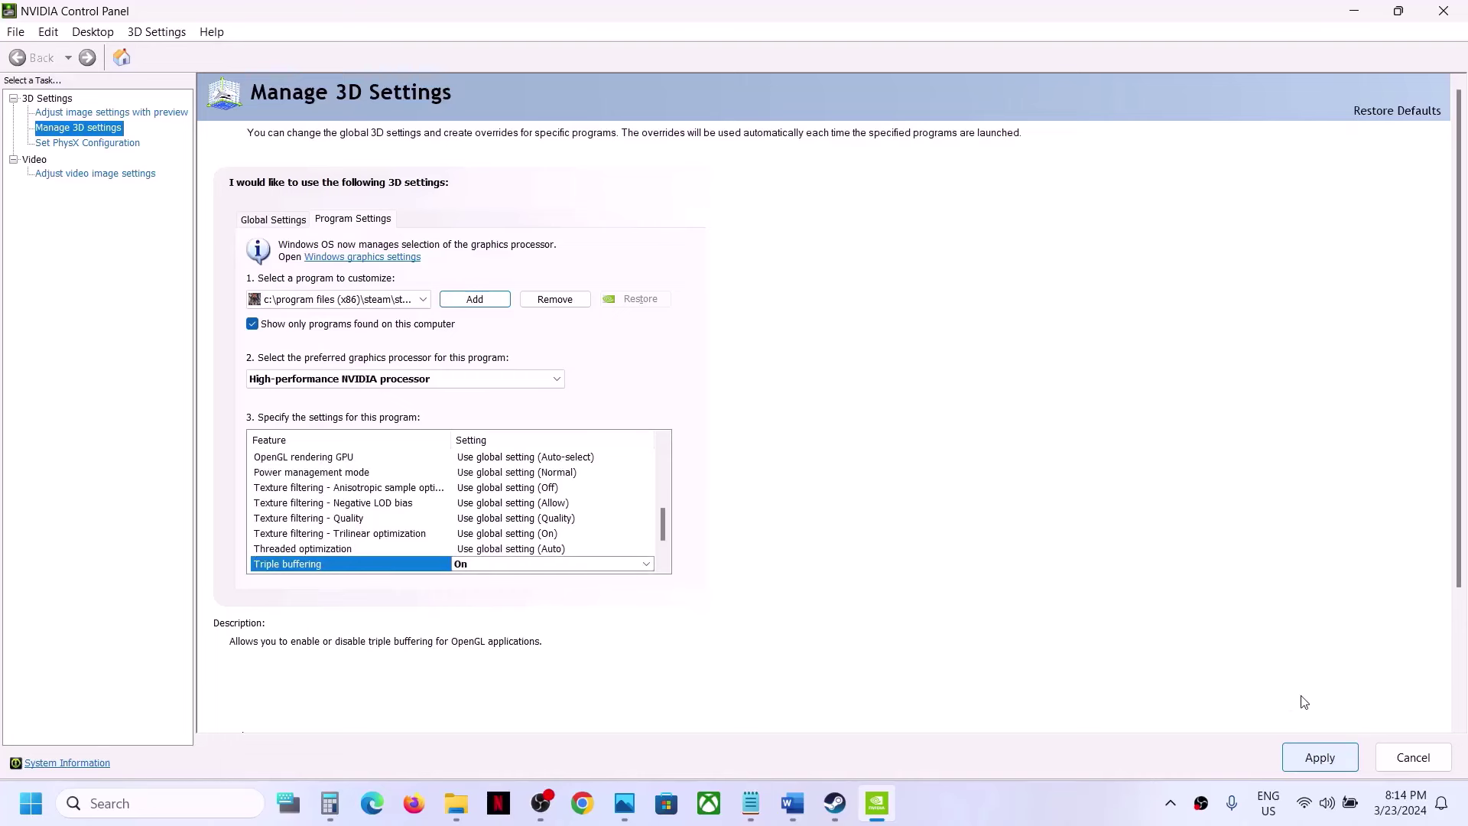
Switch to Steam and open Dragon's Dogma 2's local files folder in a maximized window.
click(835, 803)
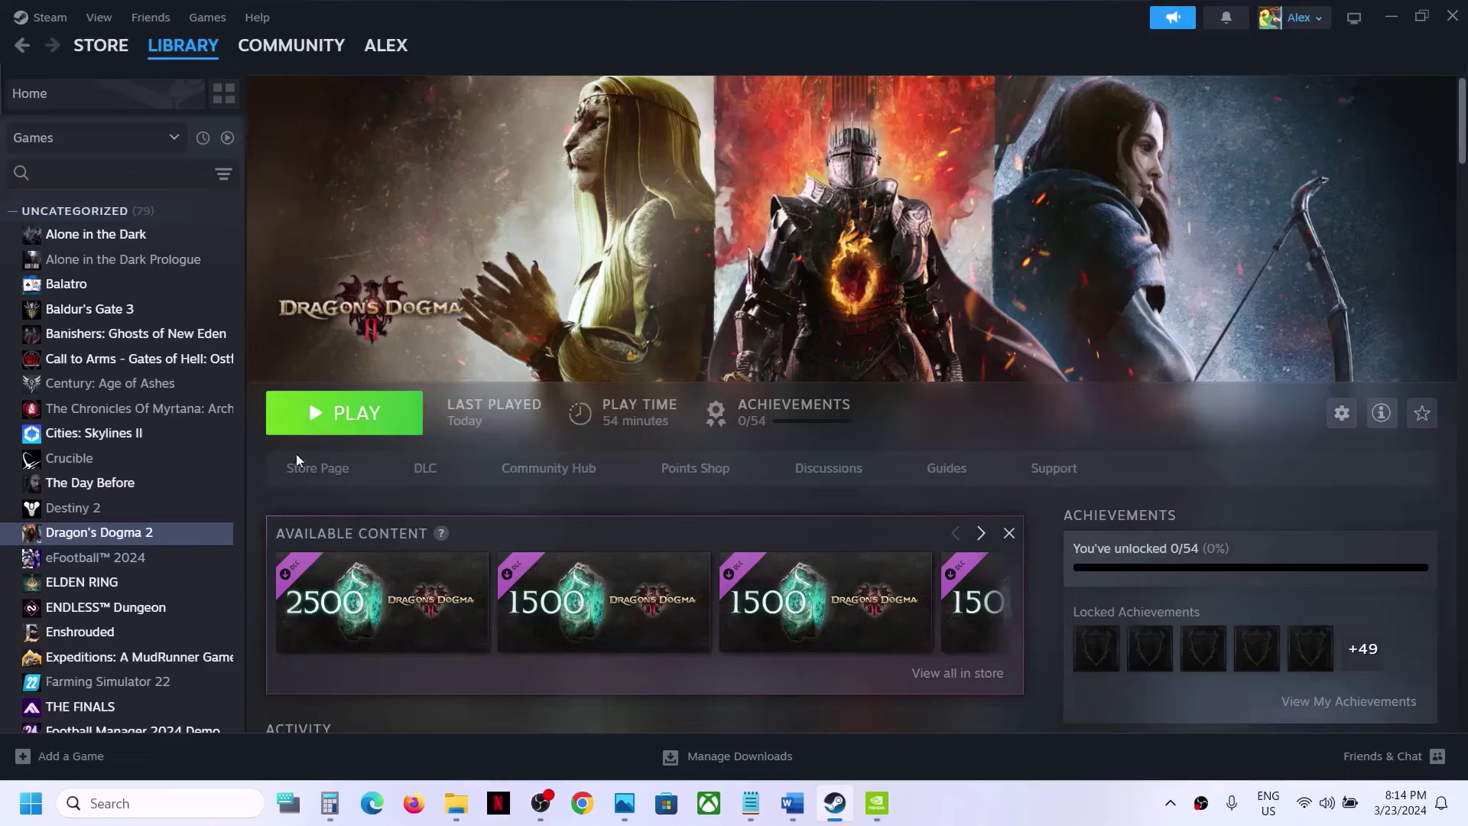
right_click(124, 534)
mouse_move(172, 646)
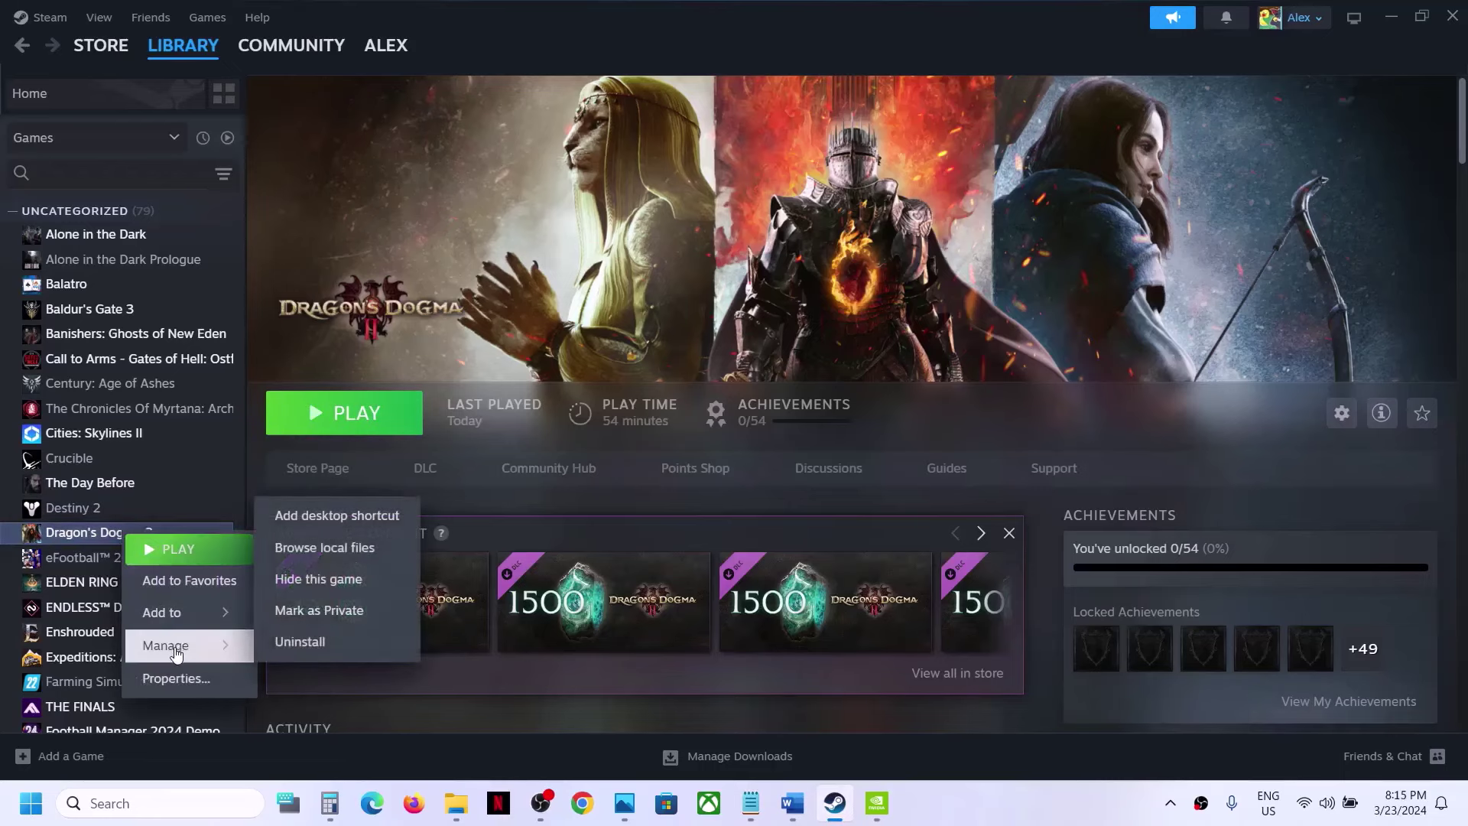
click(361, 558)
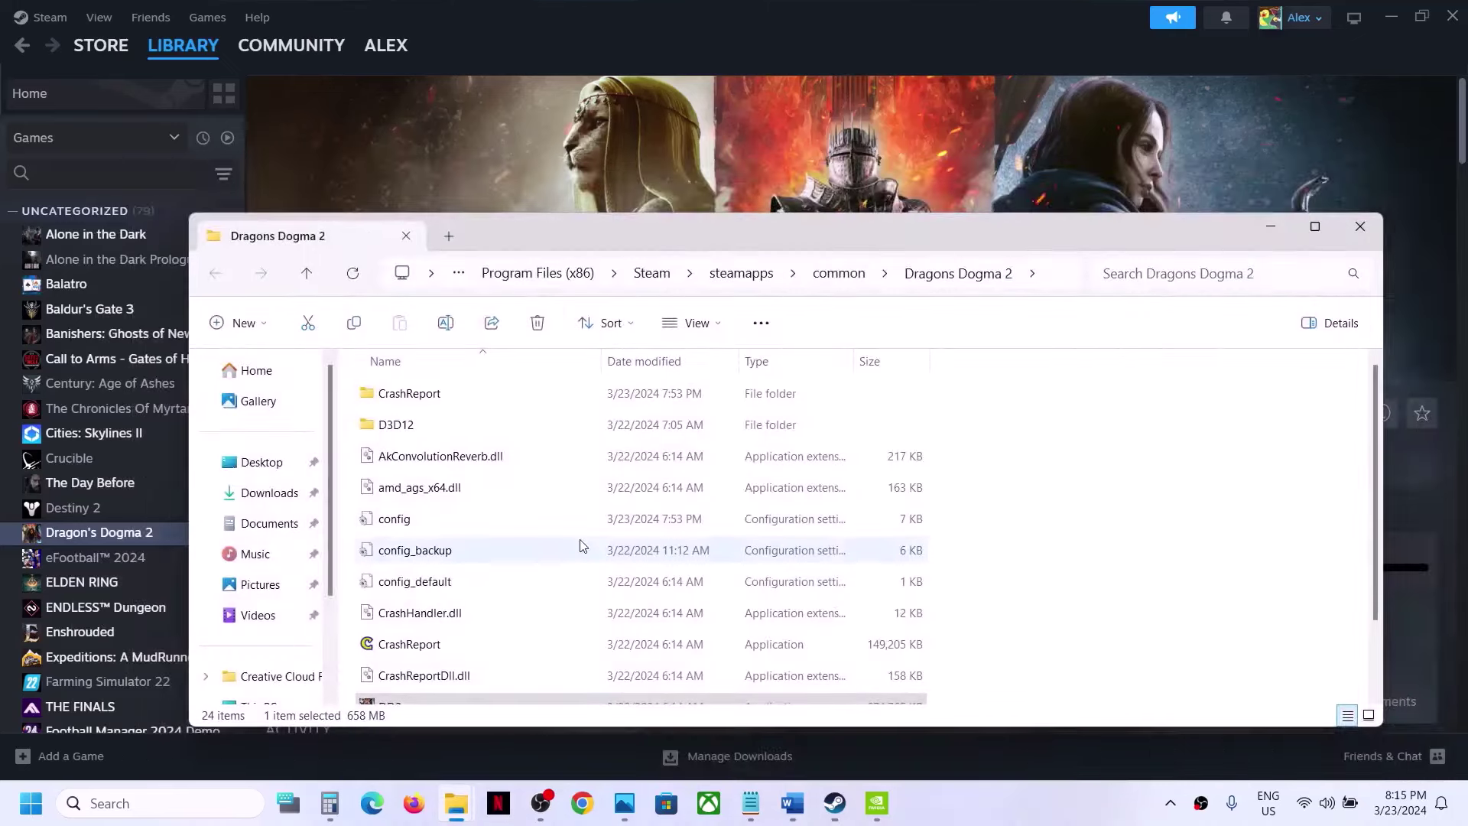
click(1315, 228)
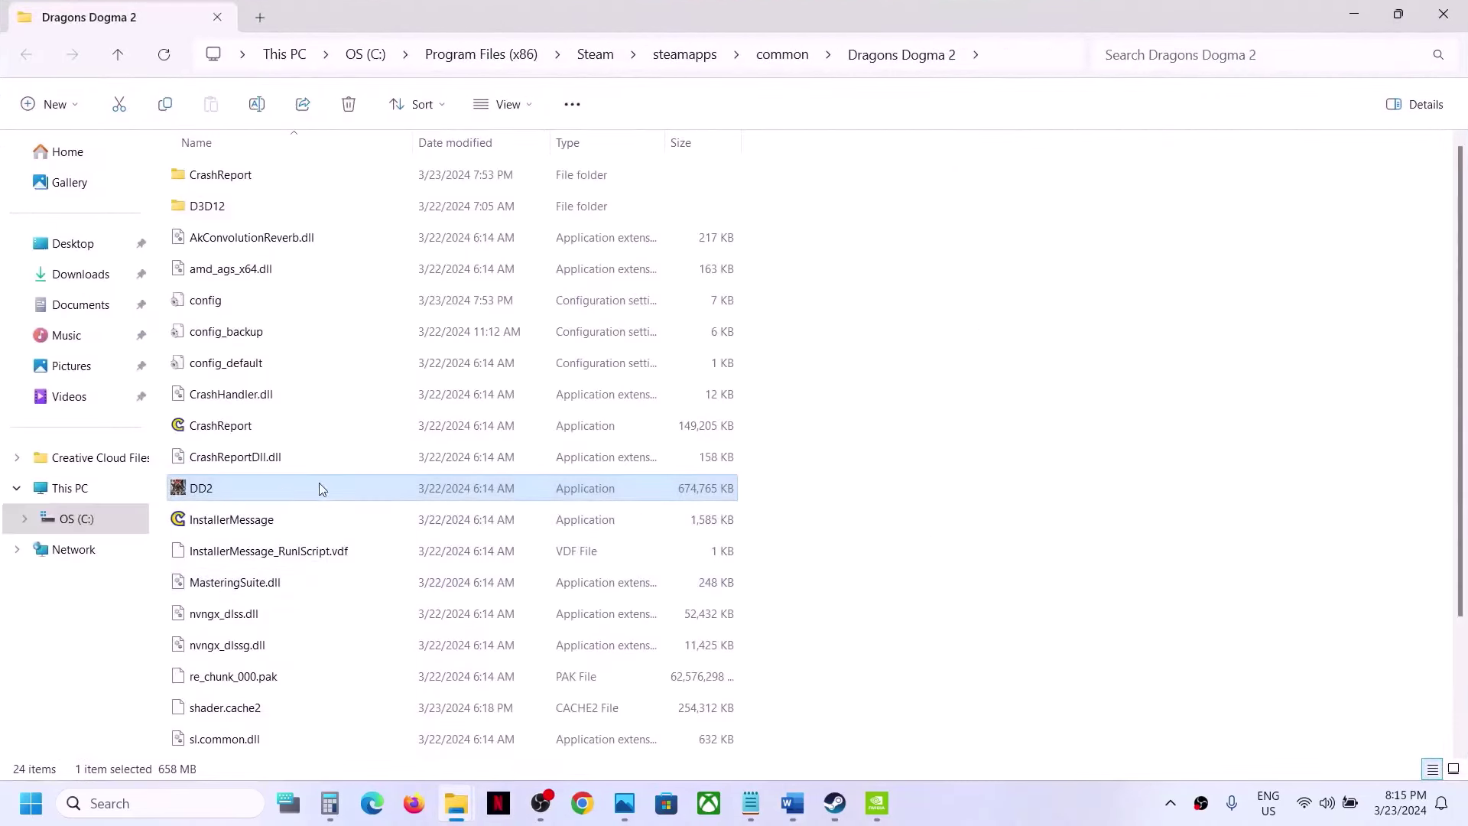
Make sure the DD2 application's compatibility properties have Run this program as an administrator enabled and confirm them.
right_click(270, 490)
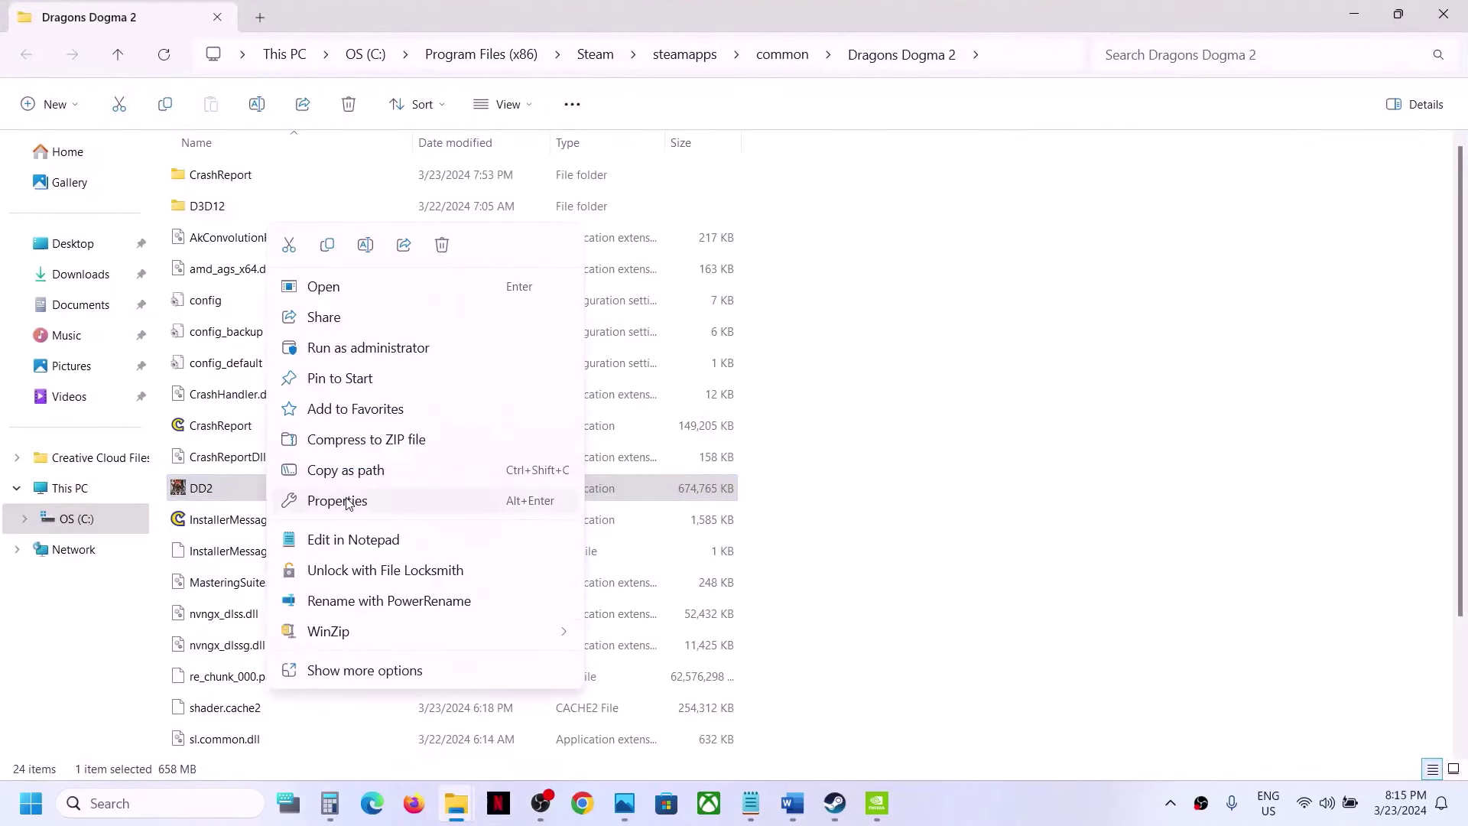
click(351, 500)
click(430, 303)
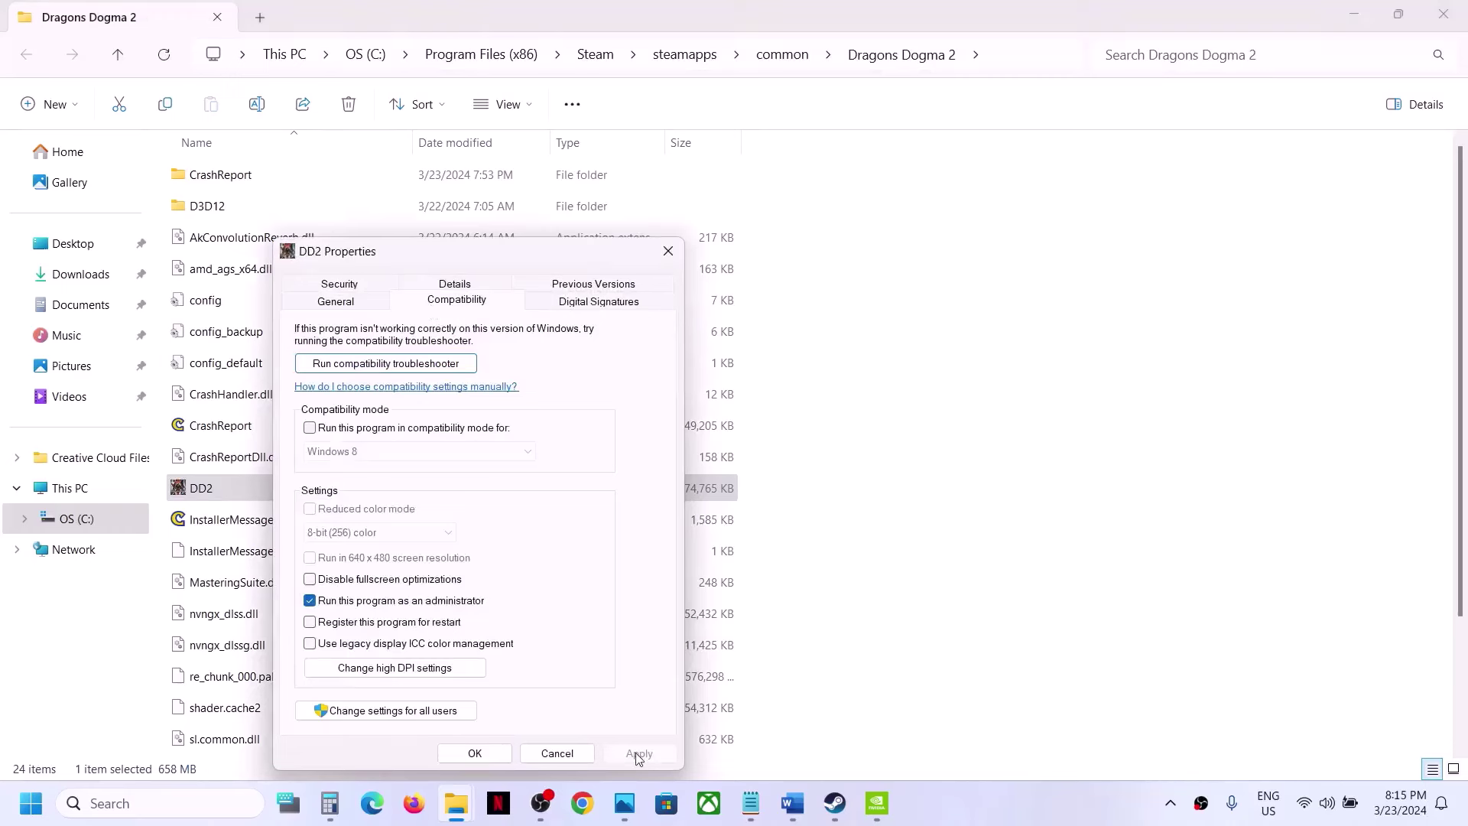
click(475, 752)
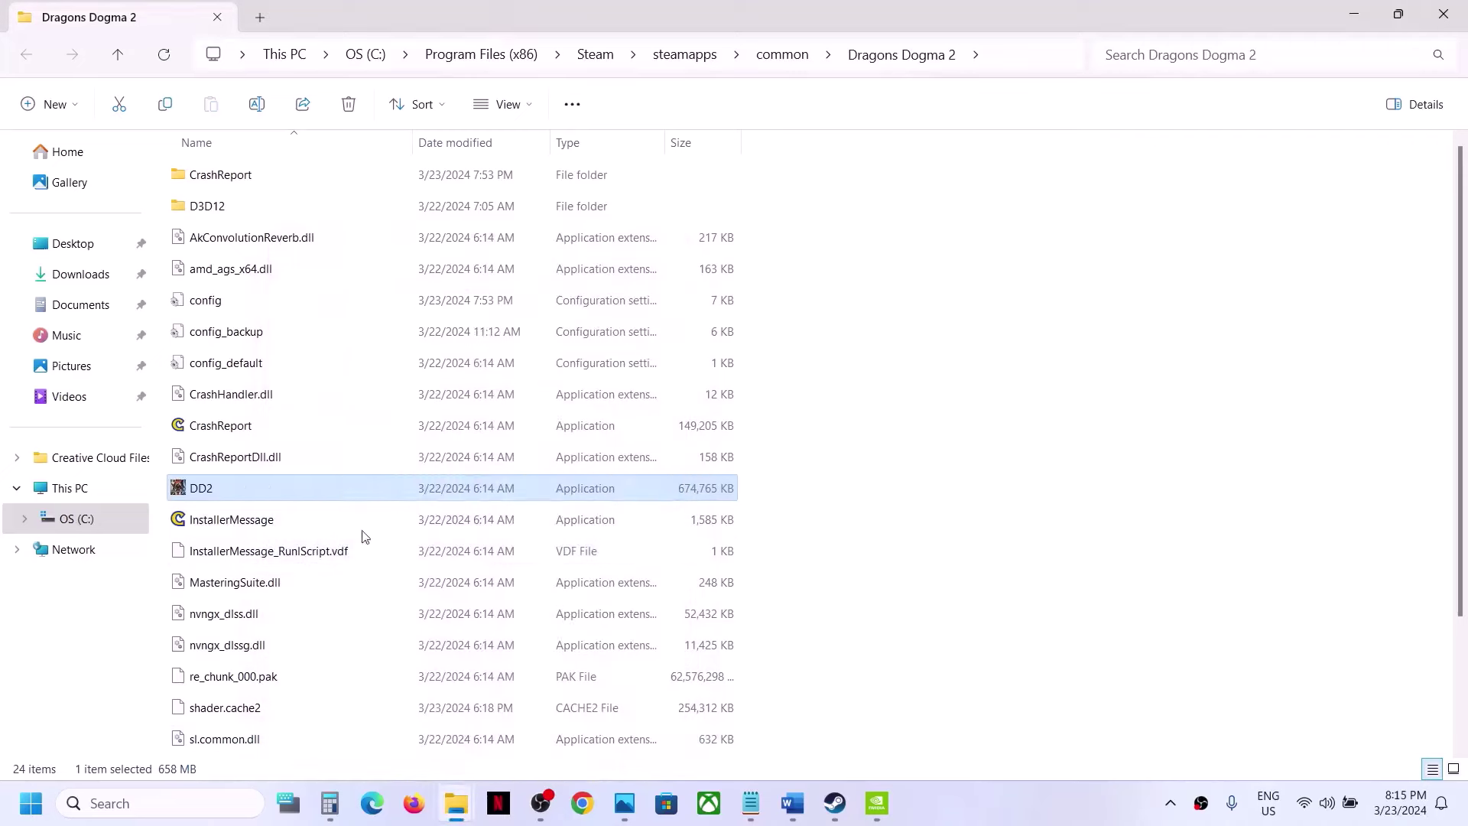
Switch to the Word document with the fix instructions and read Step 2.
click(835, 803)
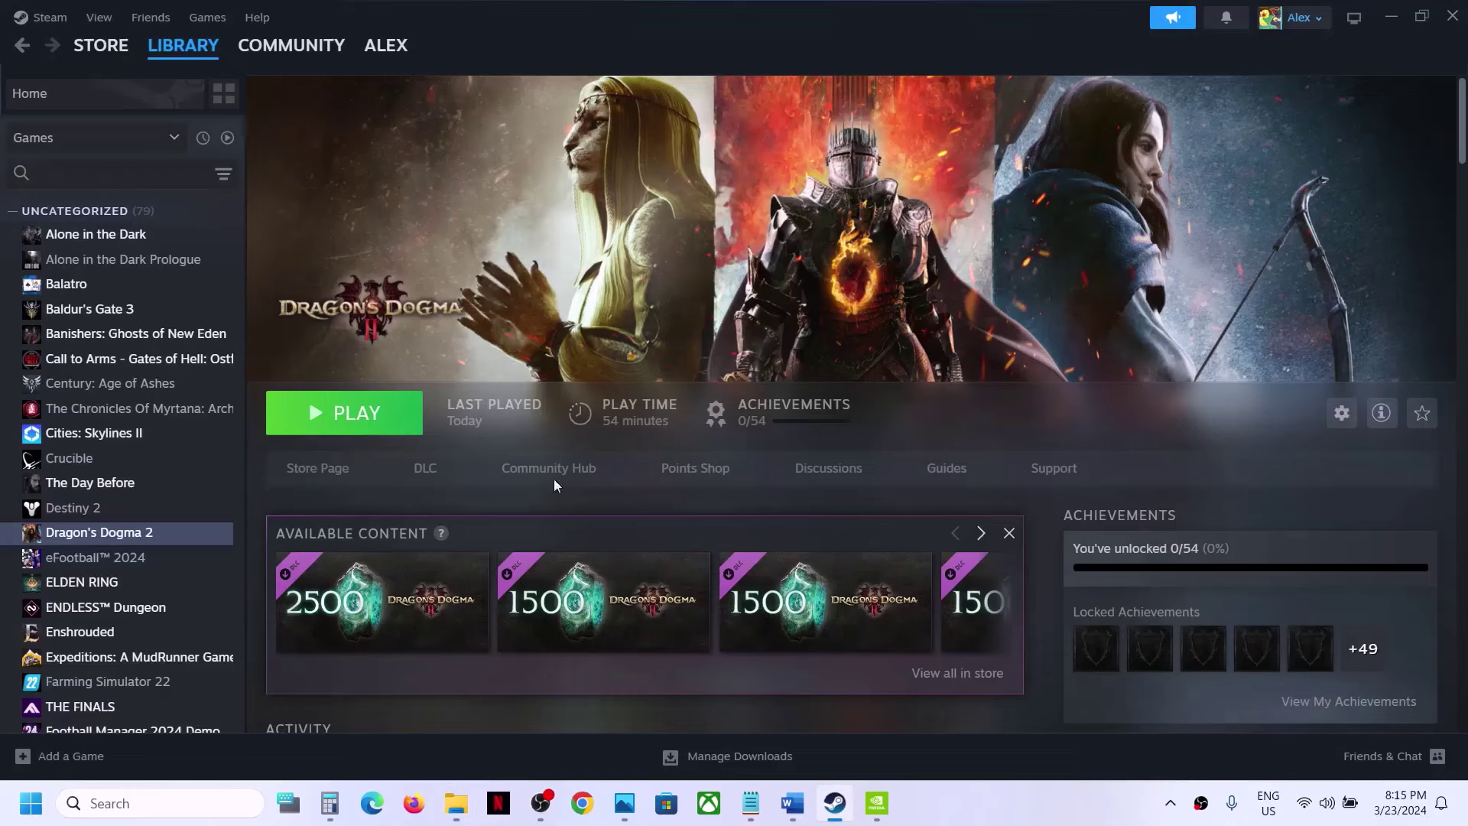
click(792, 803)
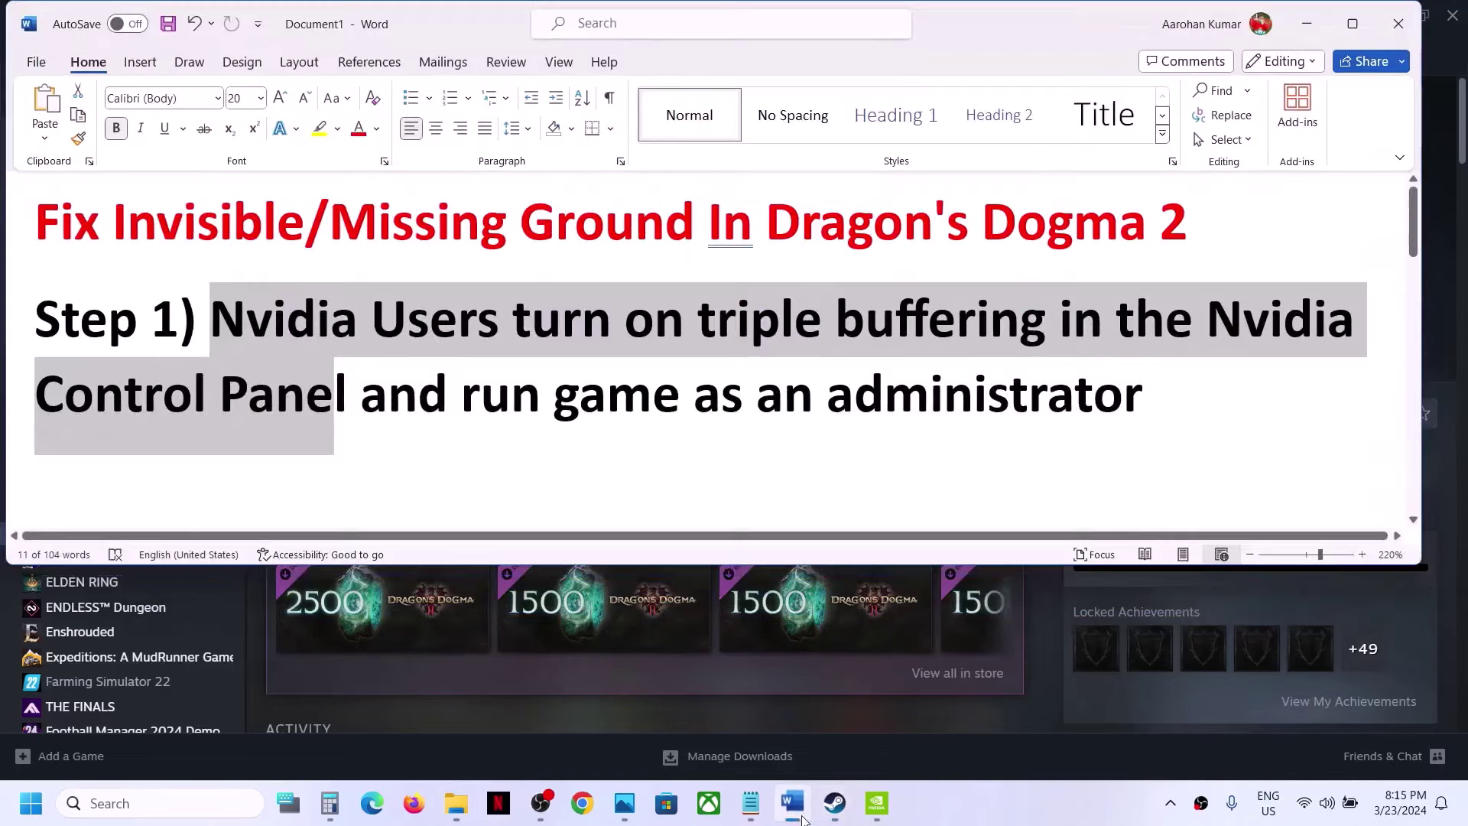
scroll(594, 403, down, 3)
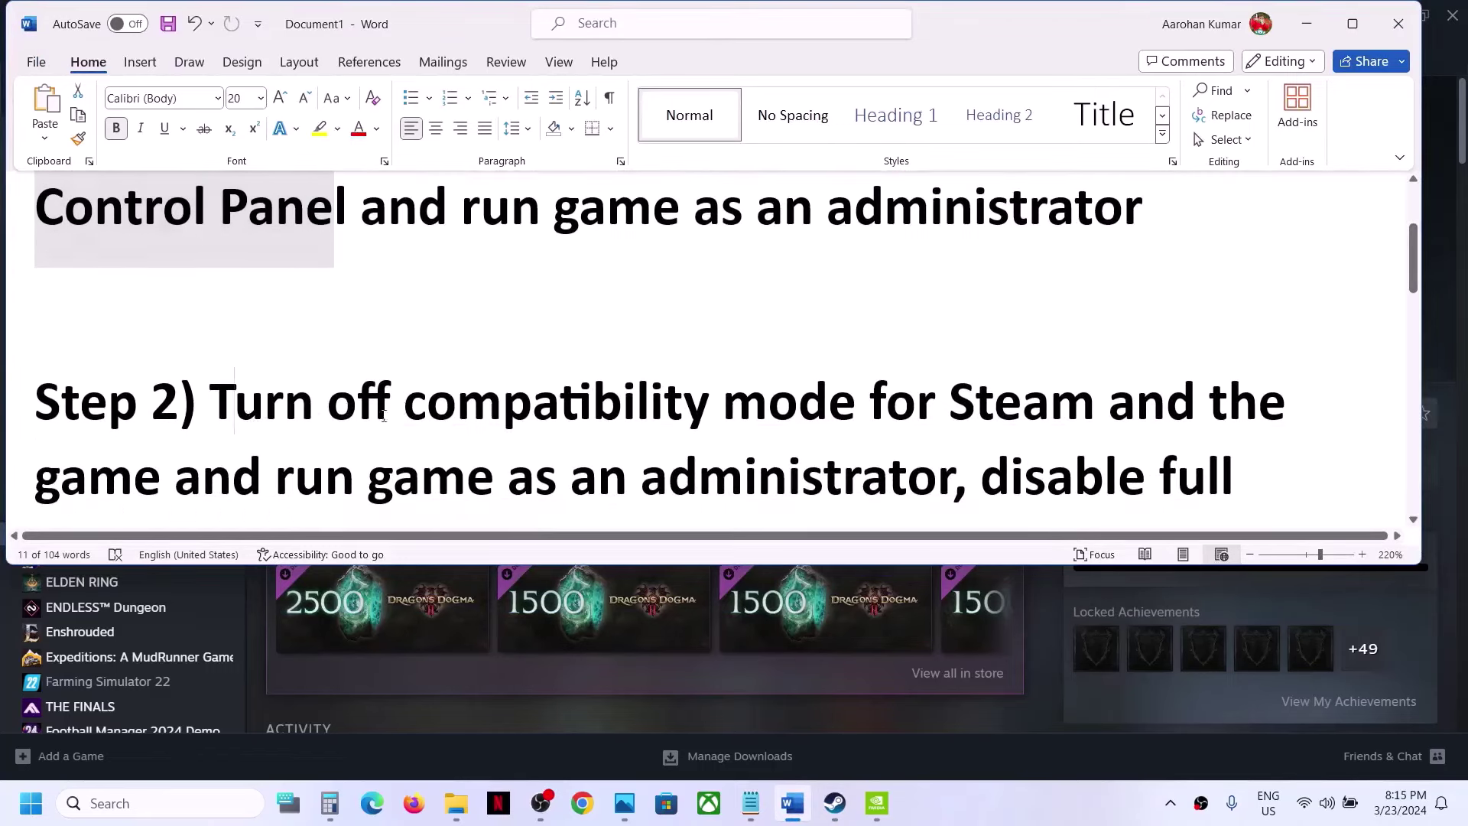
Mark the turn-off-compatibility instruction in Step 2, then switch to Steam and exit it completely.
drag(241, 417, 719, 413)
click(1011, 722)
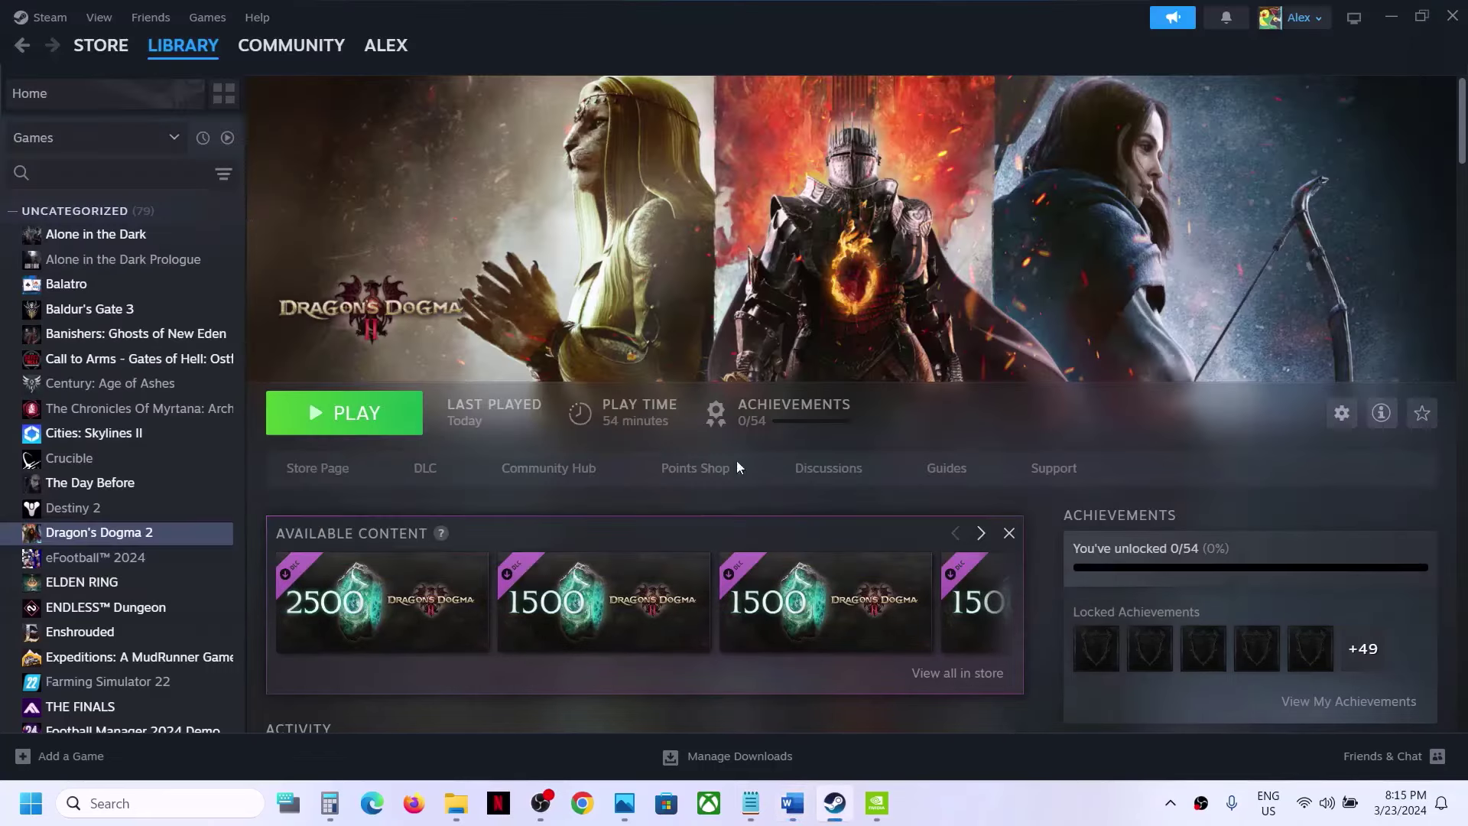
click(37, 14)
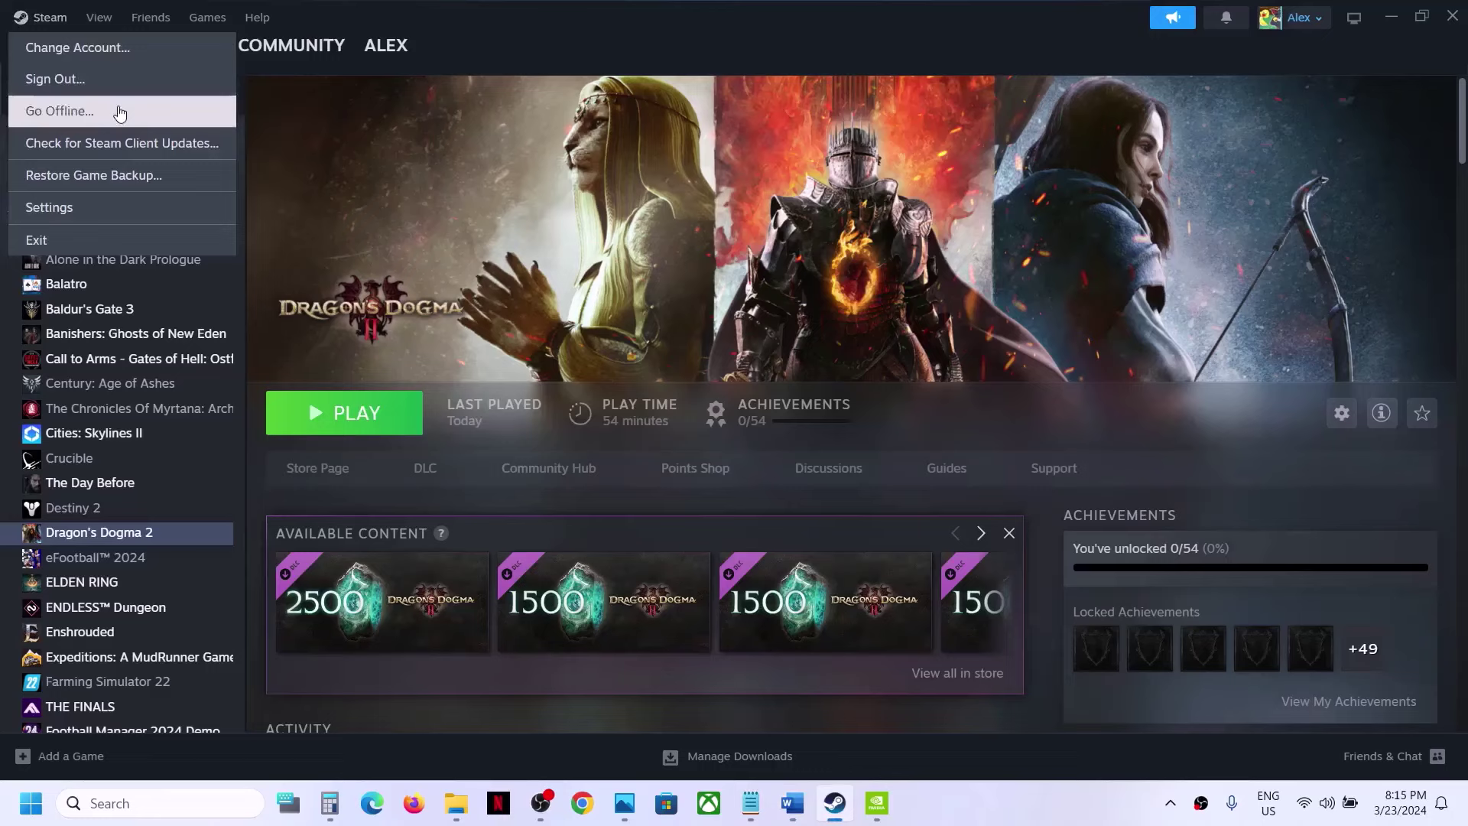
click(66, 238)
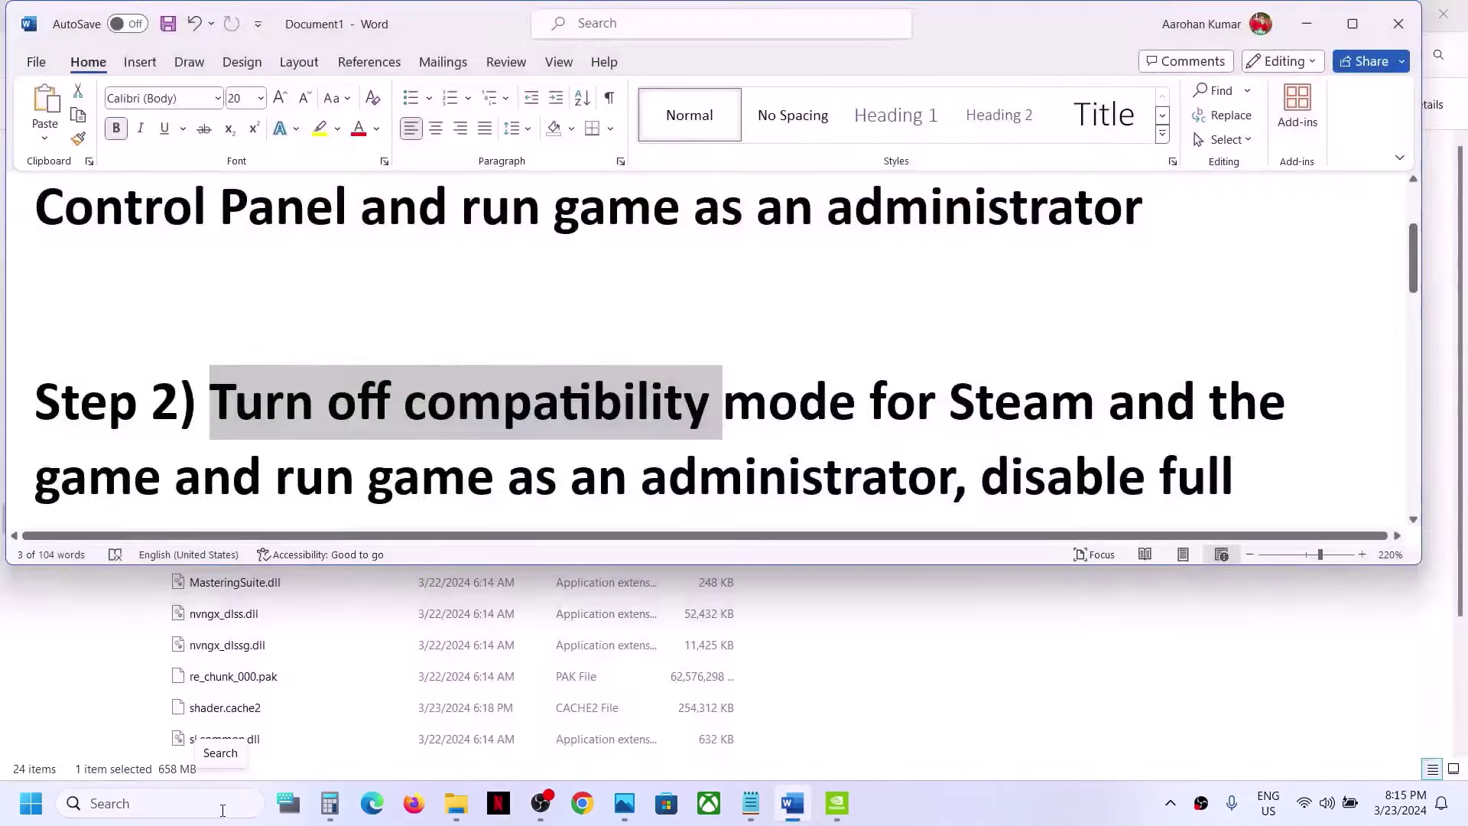
Search Windows for steam and follow its shortcut's file location to the Steam installation folder in a maximized window.
click(202, 807)
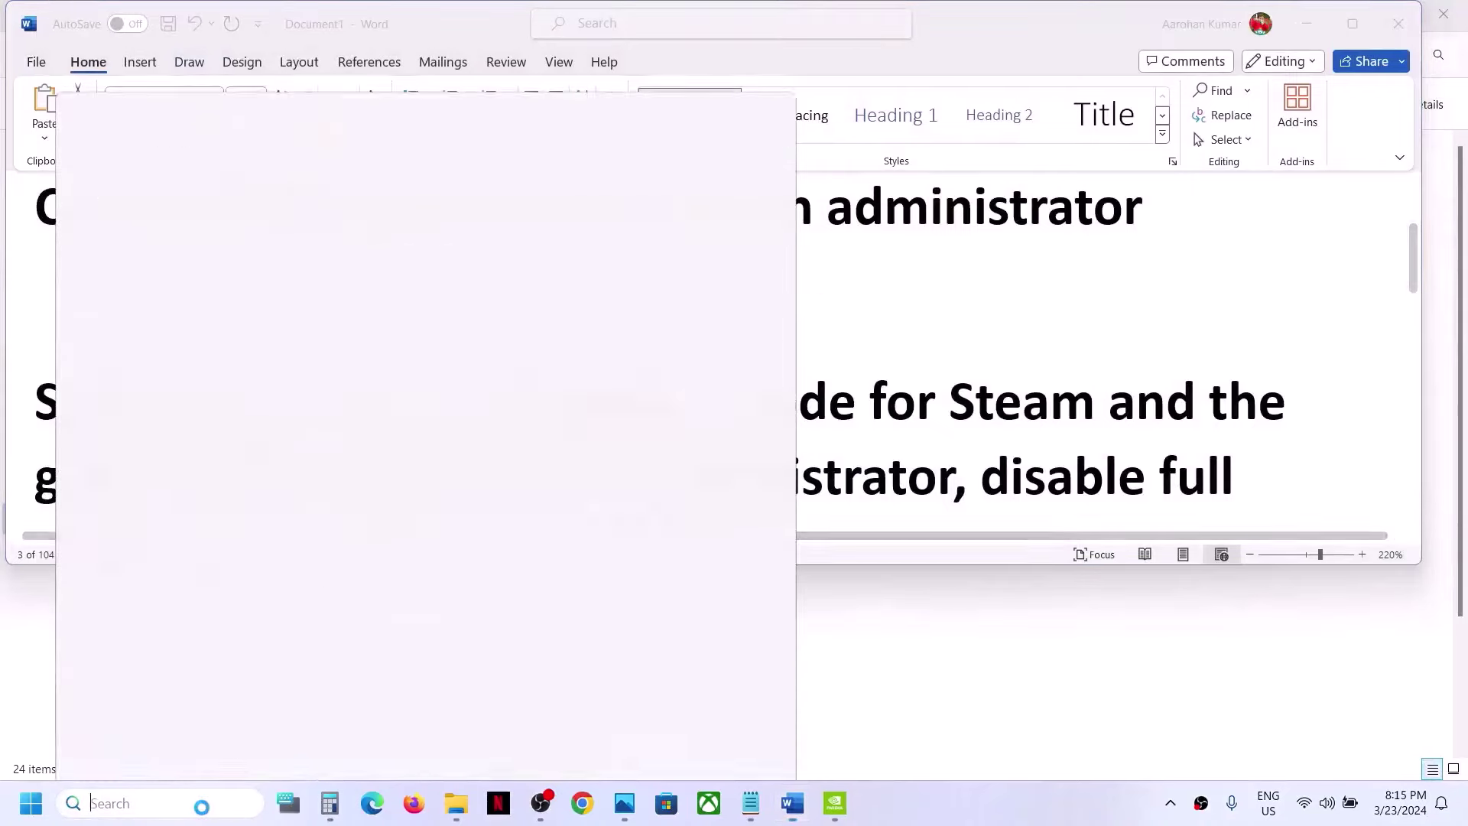
text(steam)
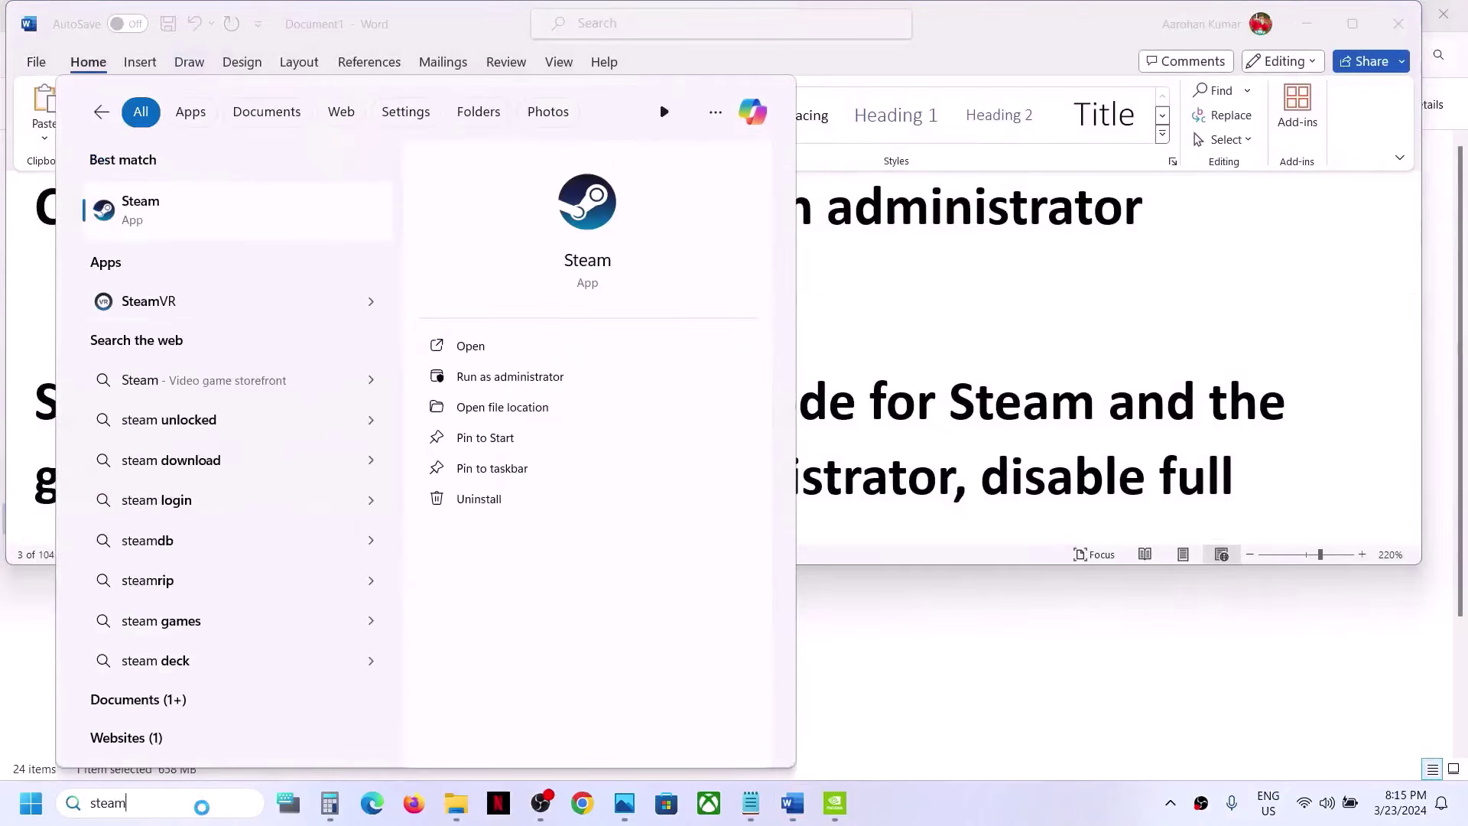
right_click(159, 220)
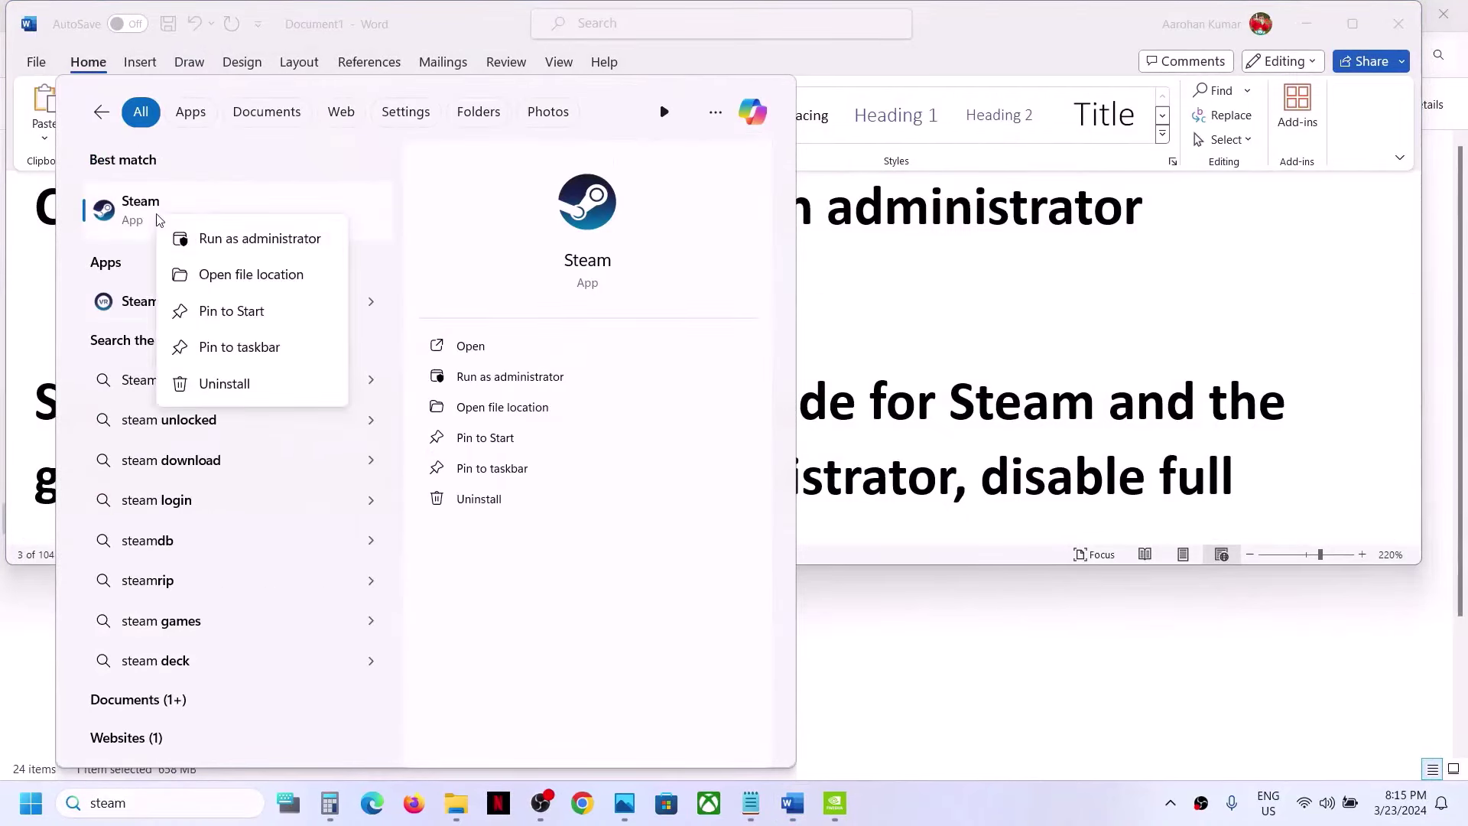
click(256, 275)
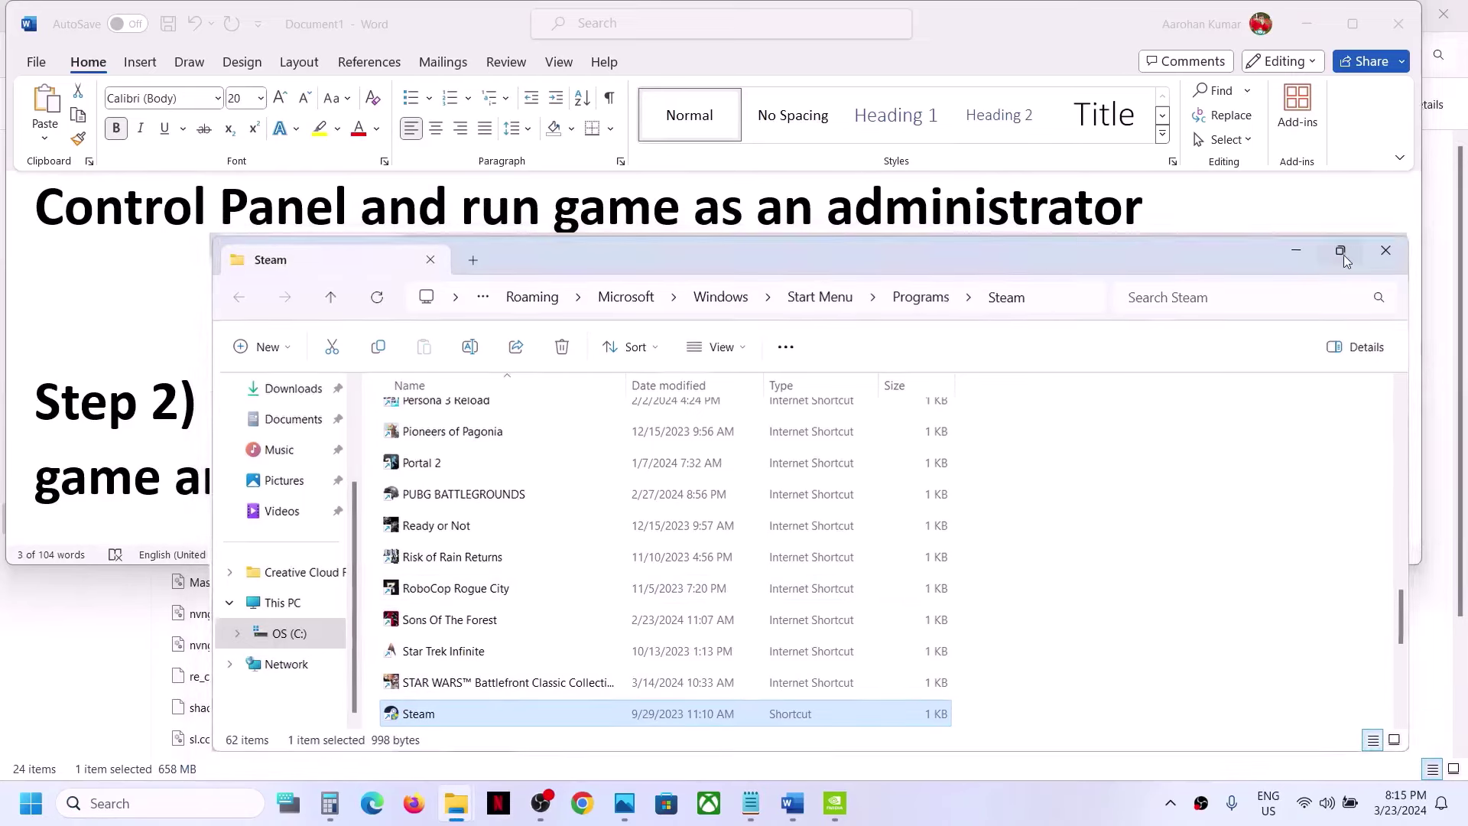
key(super+Up)
right_click(266, 482)
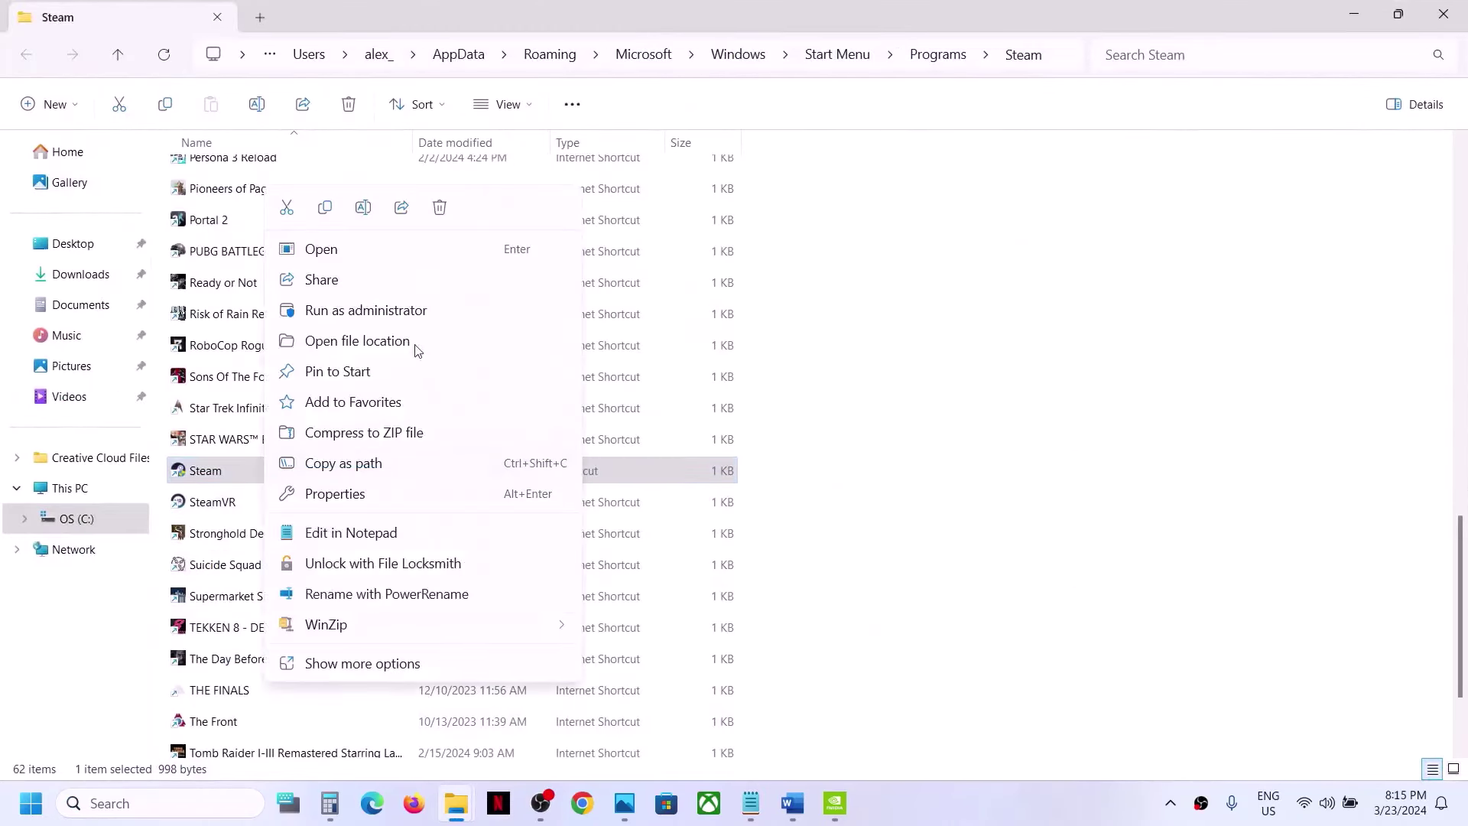
click(364, 341)
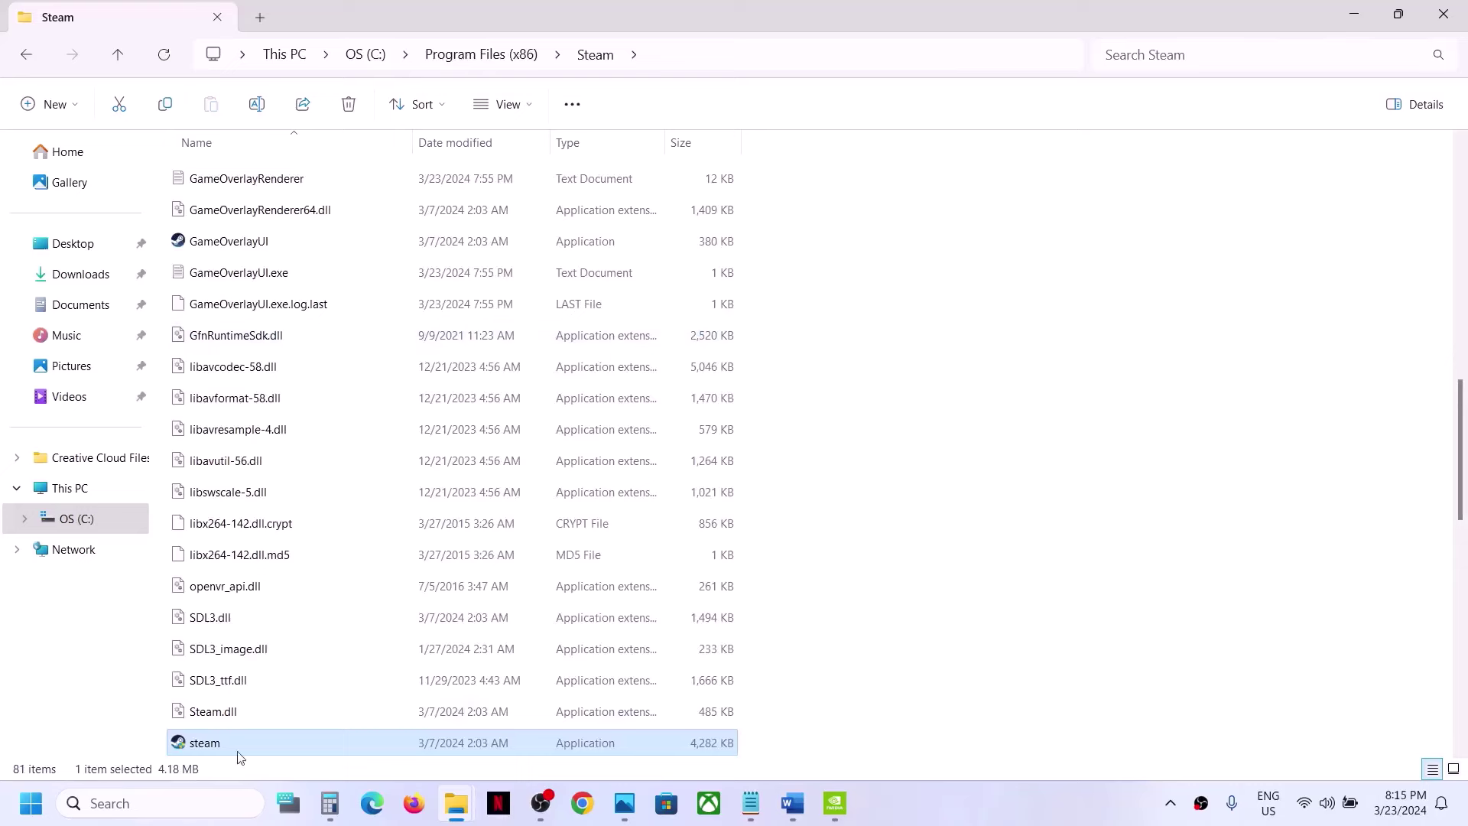
Make sure the steam application's properties have Run this program in compatibility mode turned off and confirm them.
scroll(237, 734, down, 3)
right_click(235, 458)
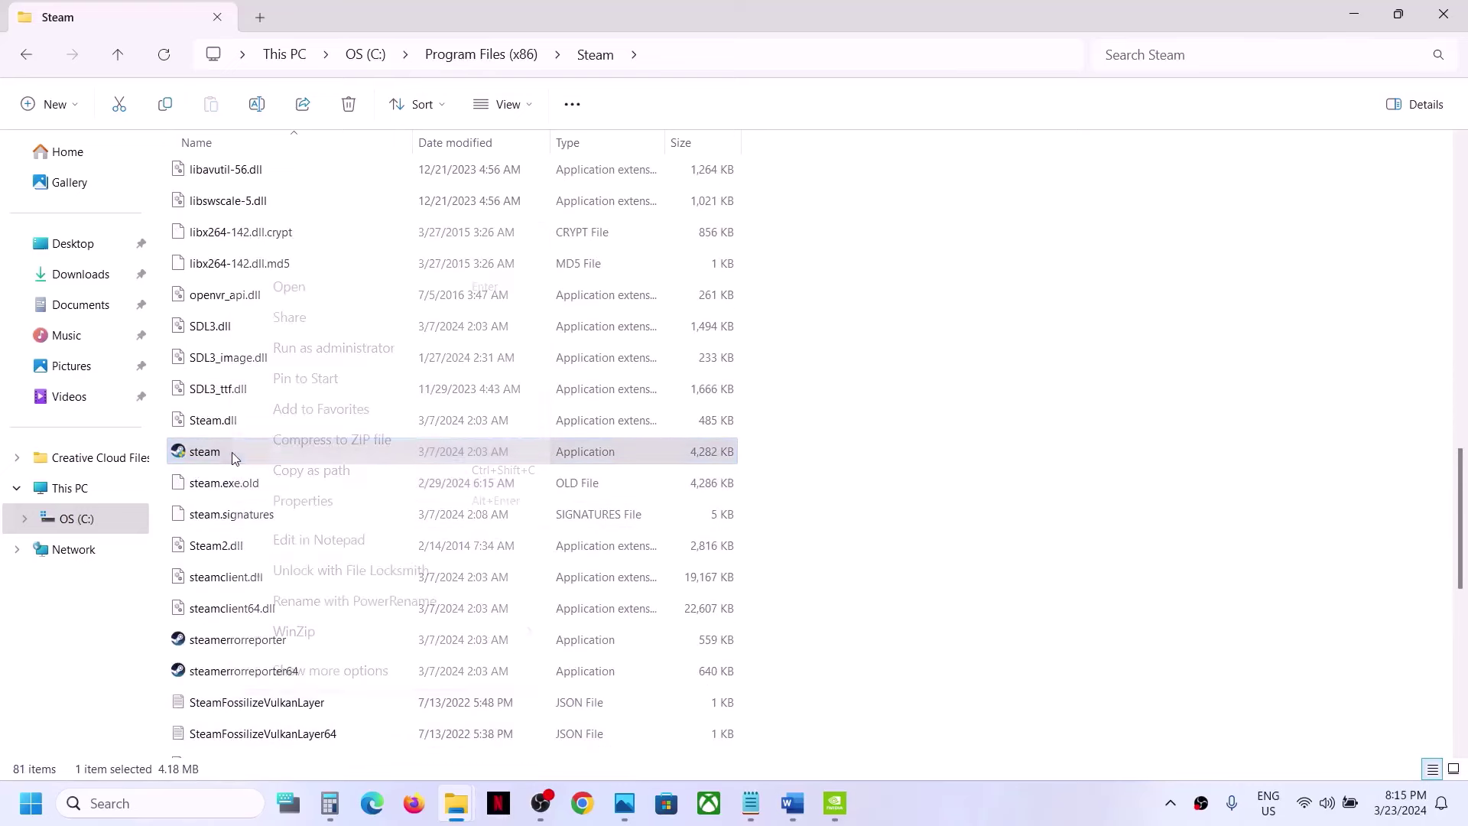
click(323, 498)
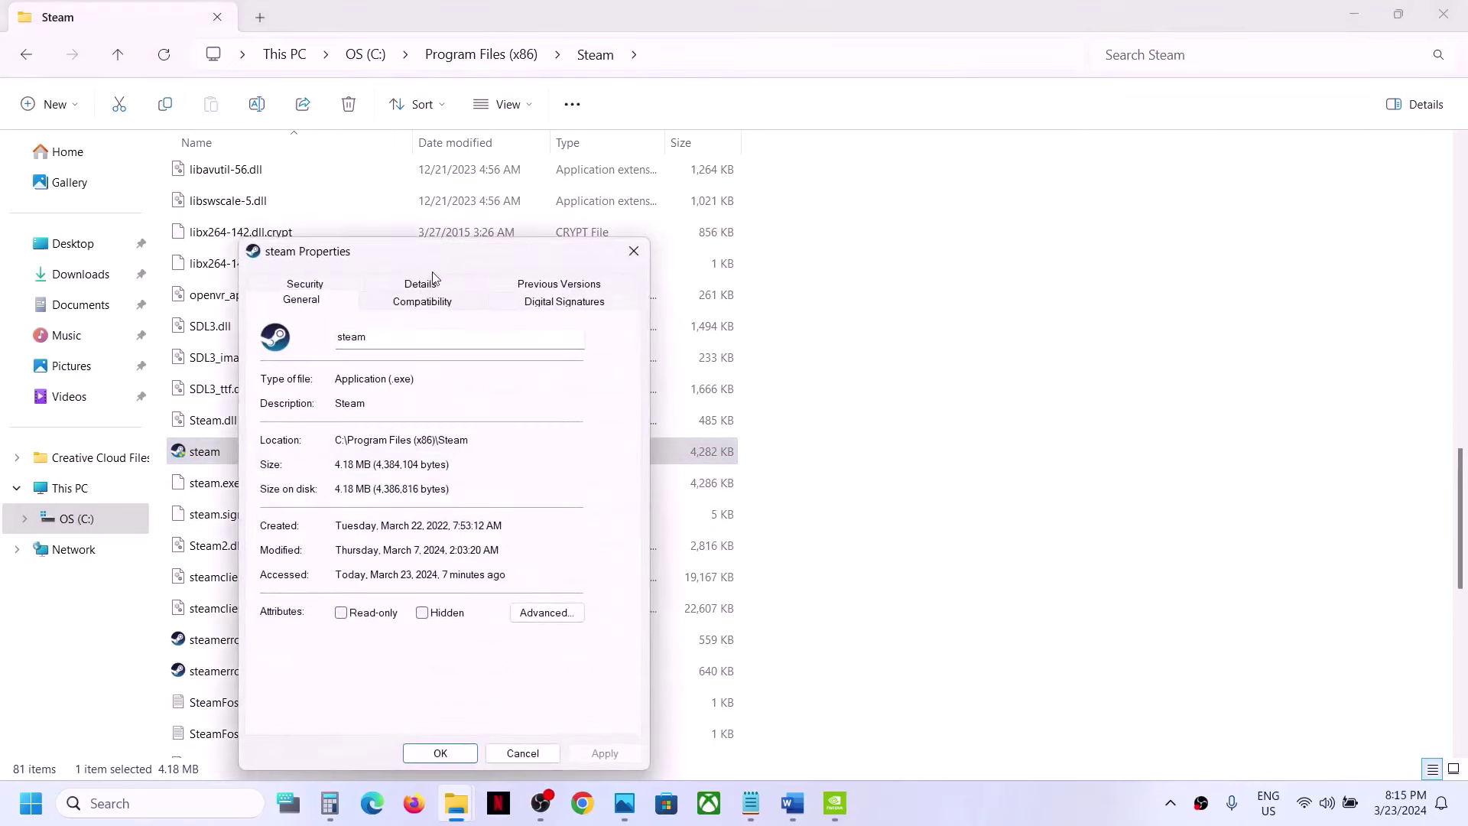
click(418, 303)
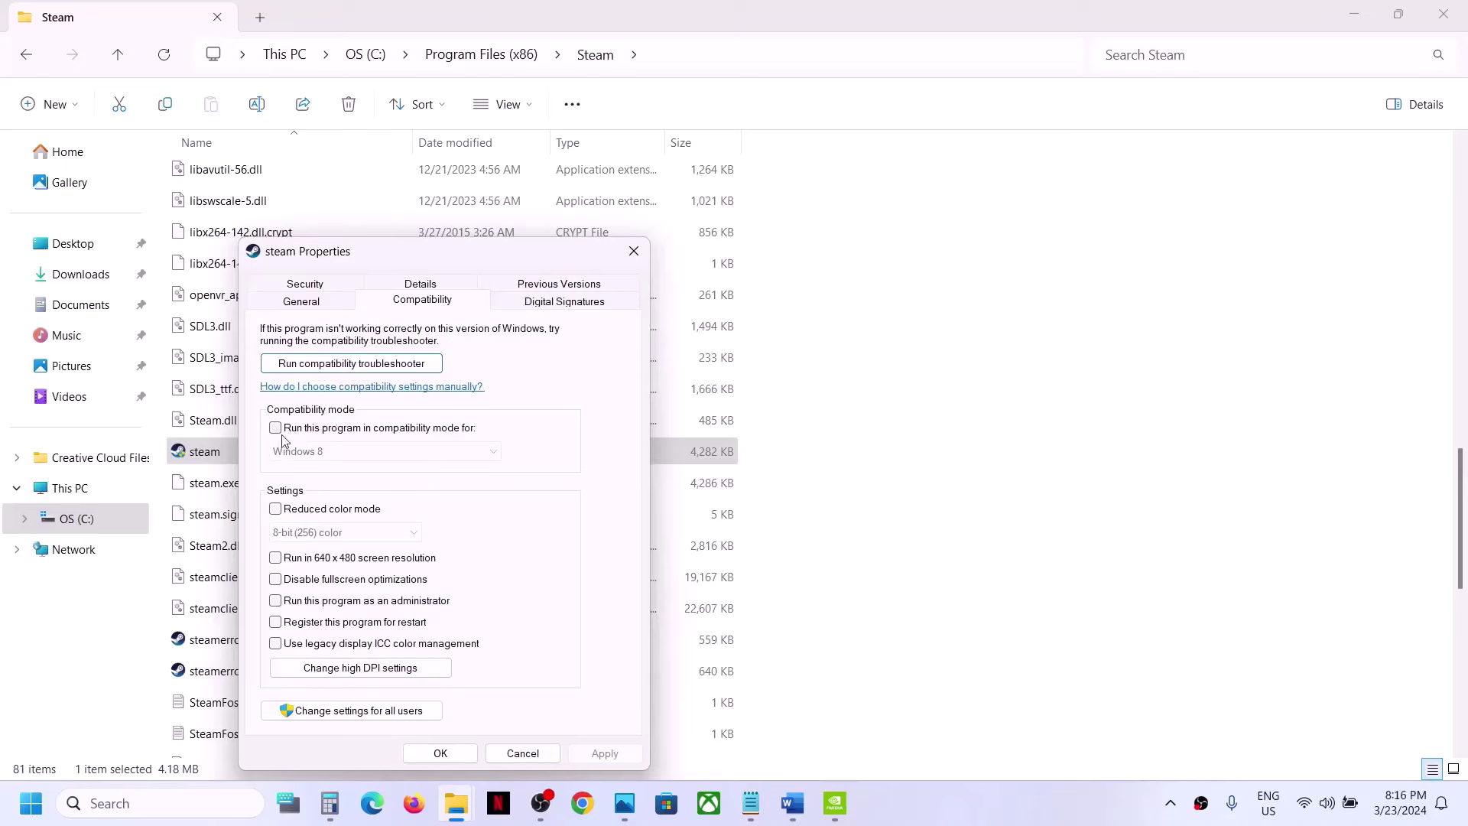
click(454, 755)
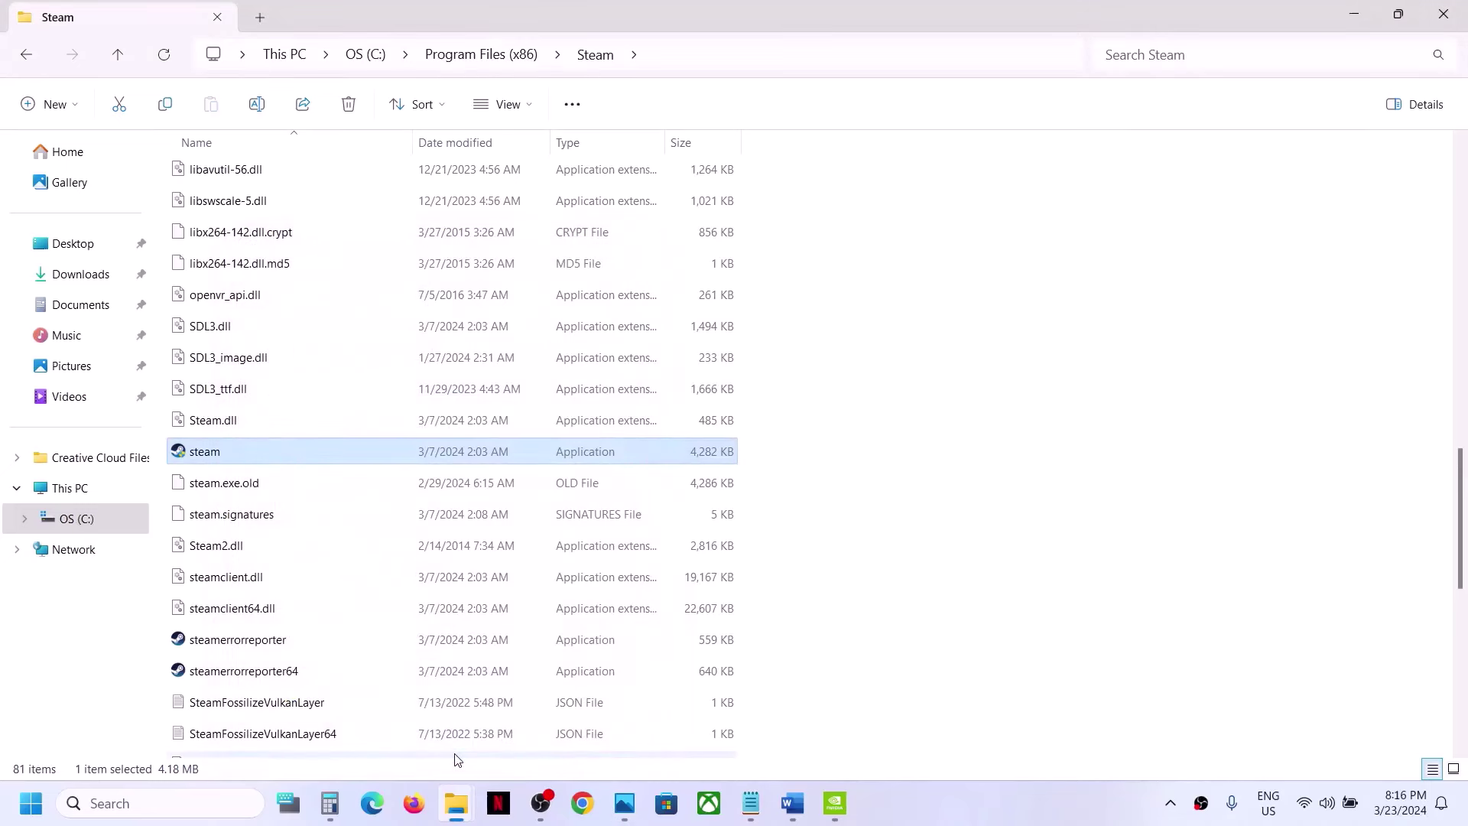
Search Windows for steam and launch the Steam app again.
click(146, 803)
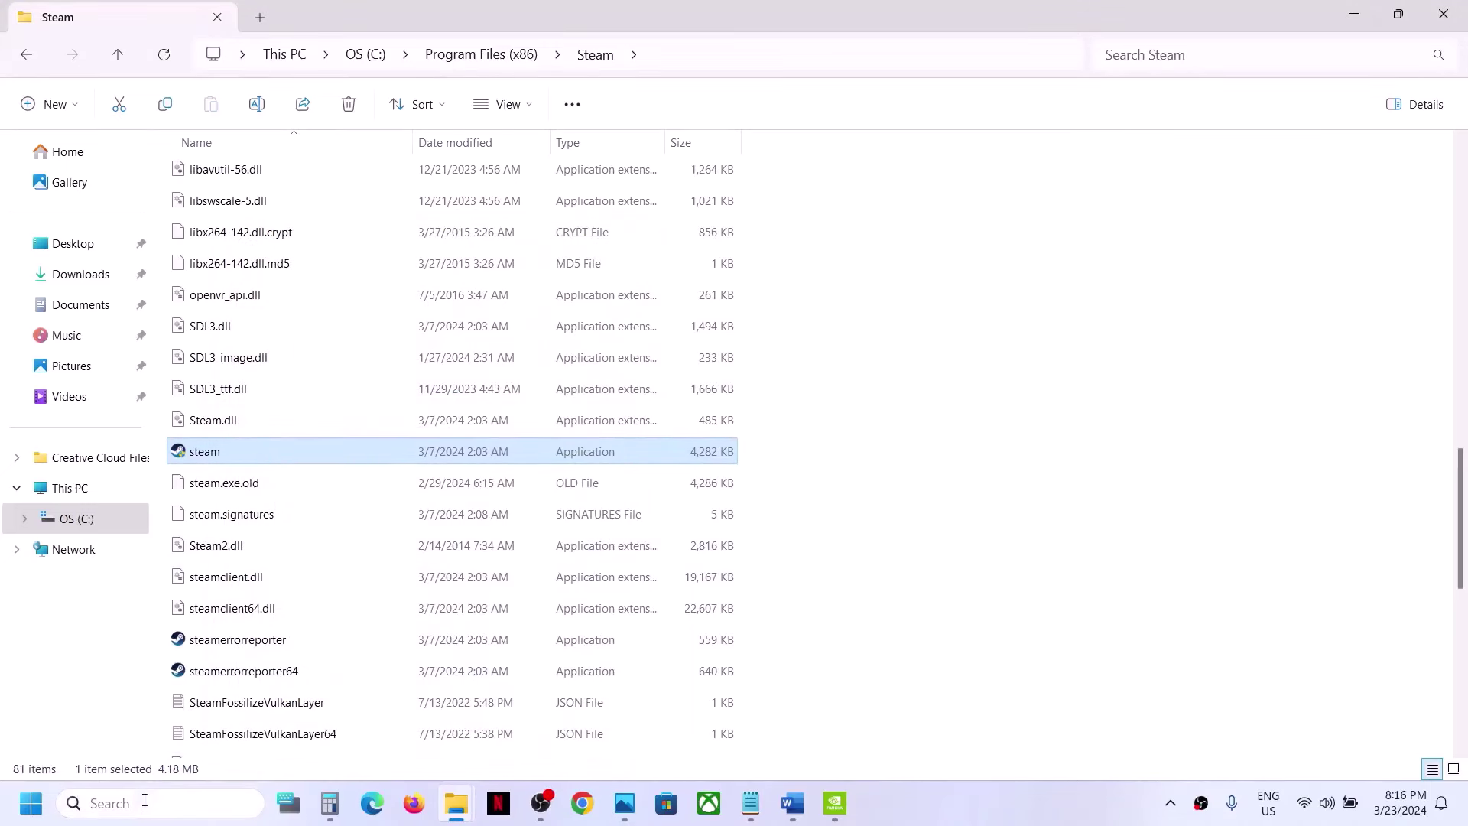
text(steam)
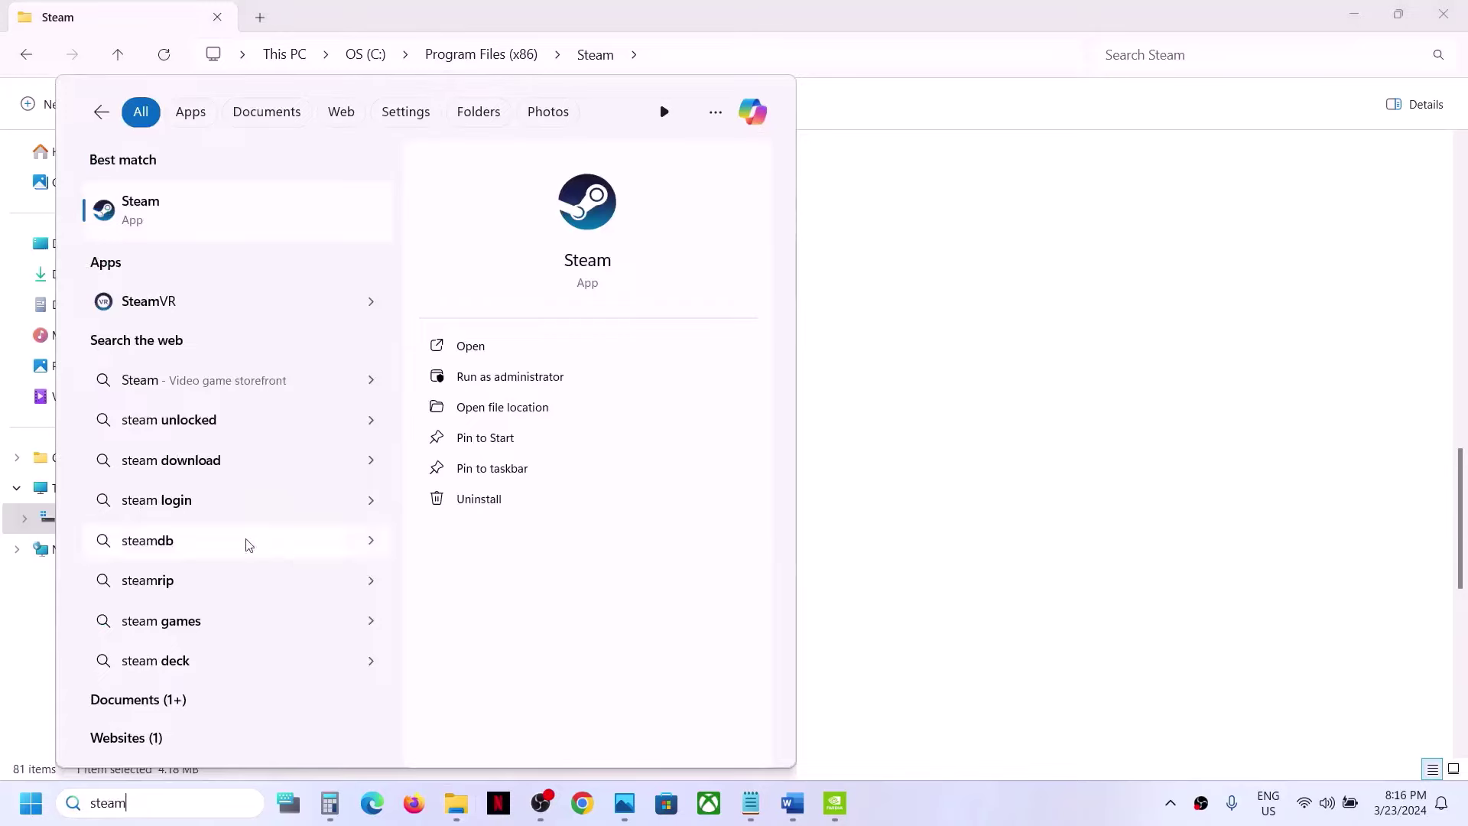
click(151, 226)
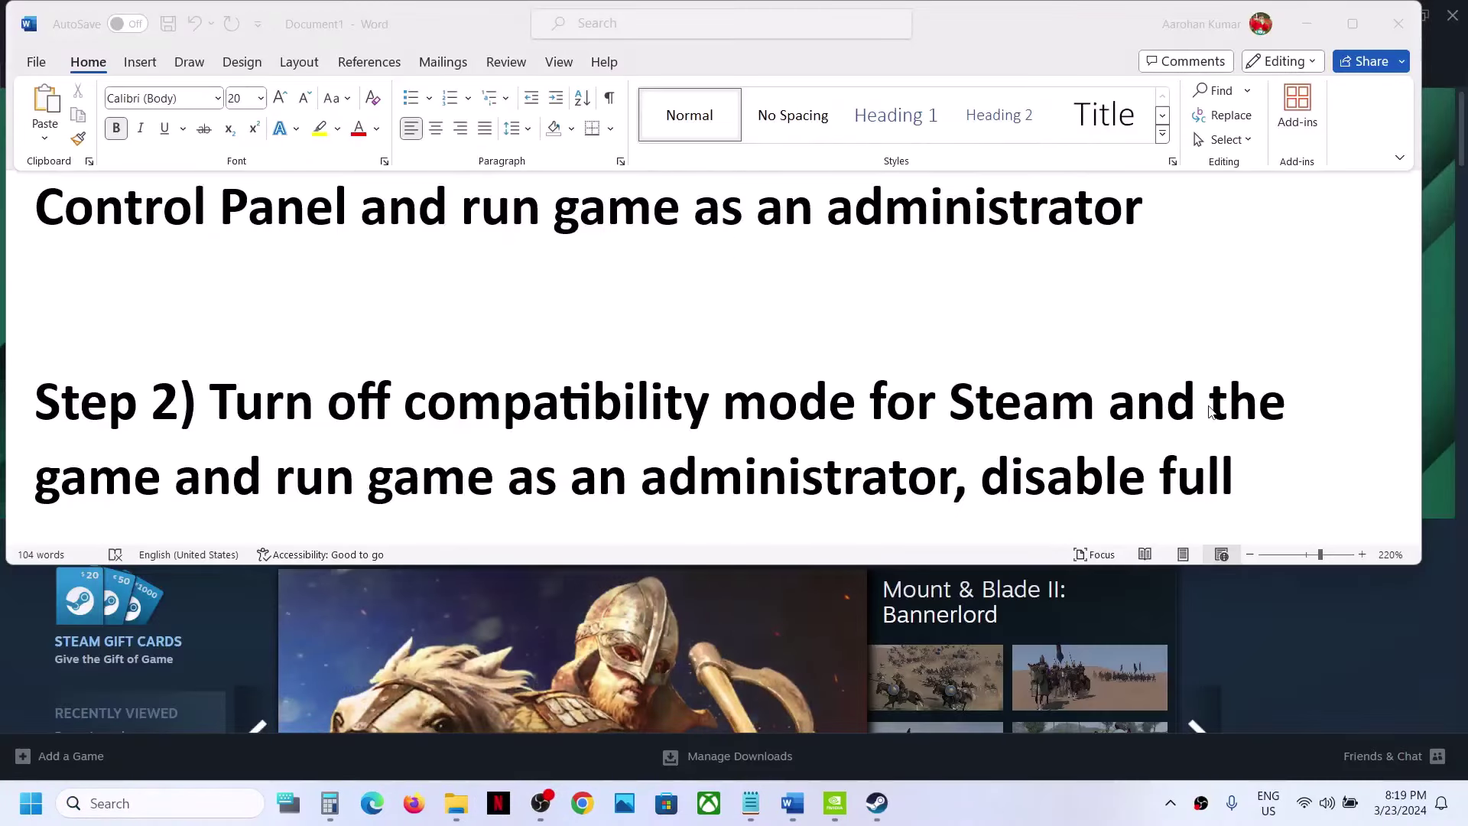
Check Step 2 in Word, then browse Dragon's Dogma 2's local files from the Steam library in a maximized window.
drag(1210, 401, 133, 476)
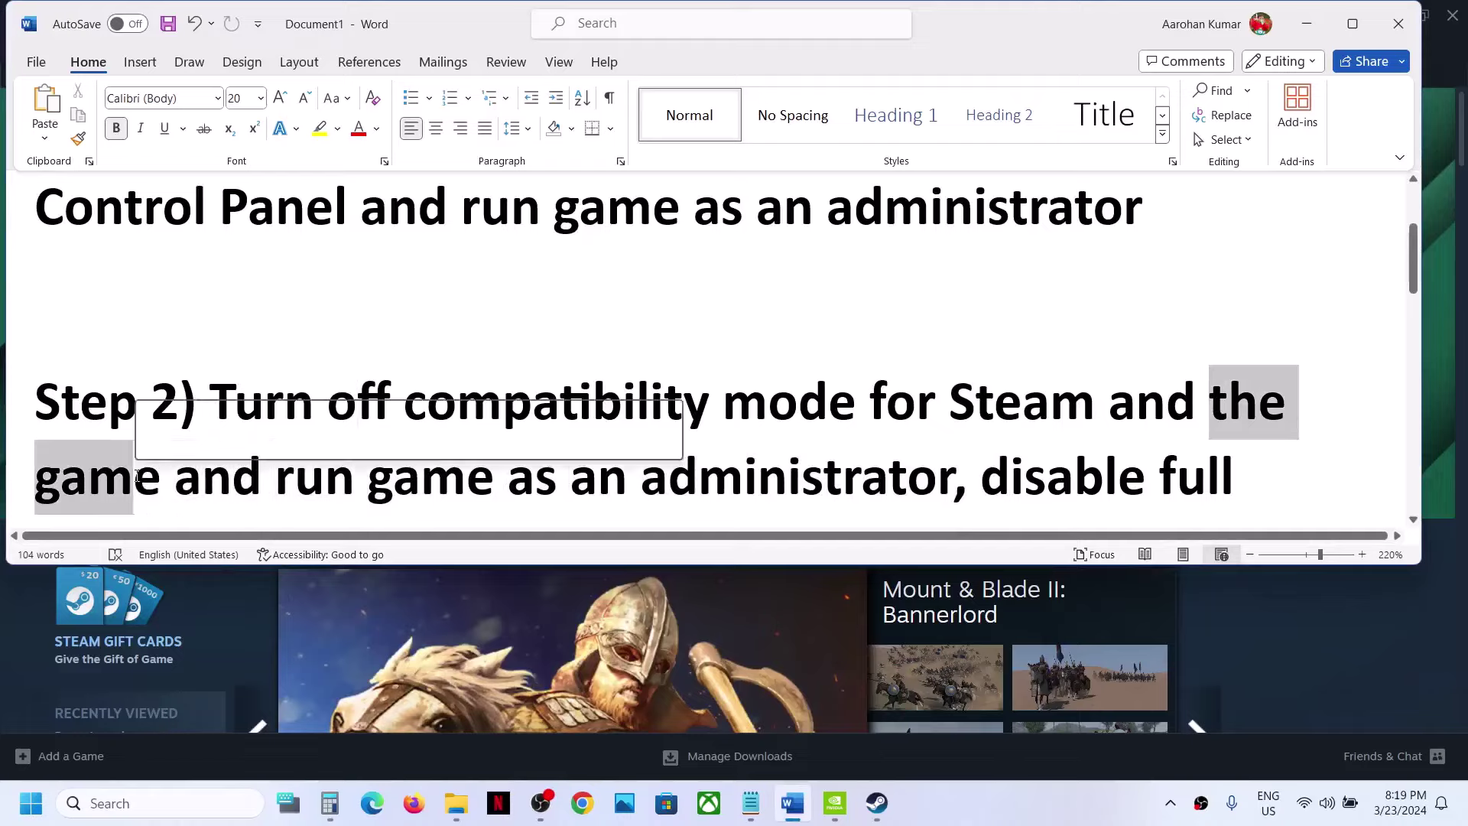
click(1306, 23)
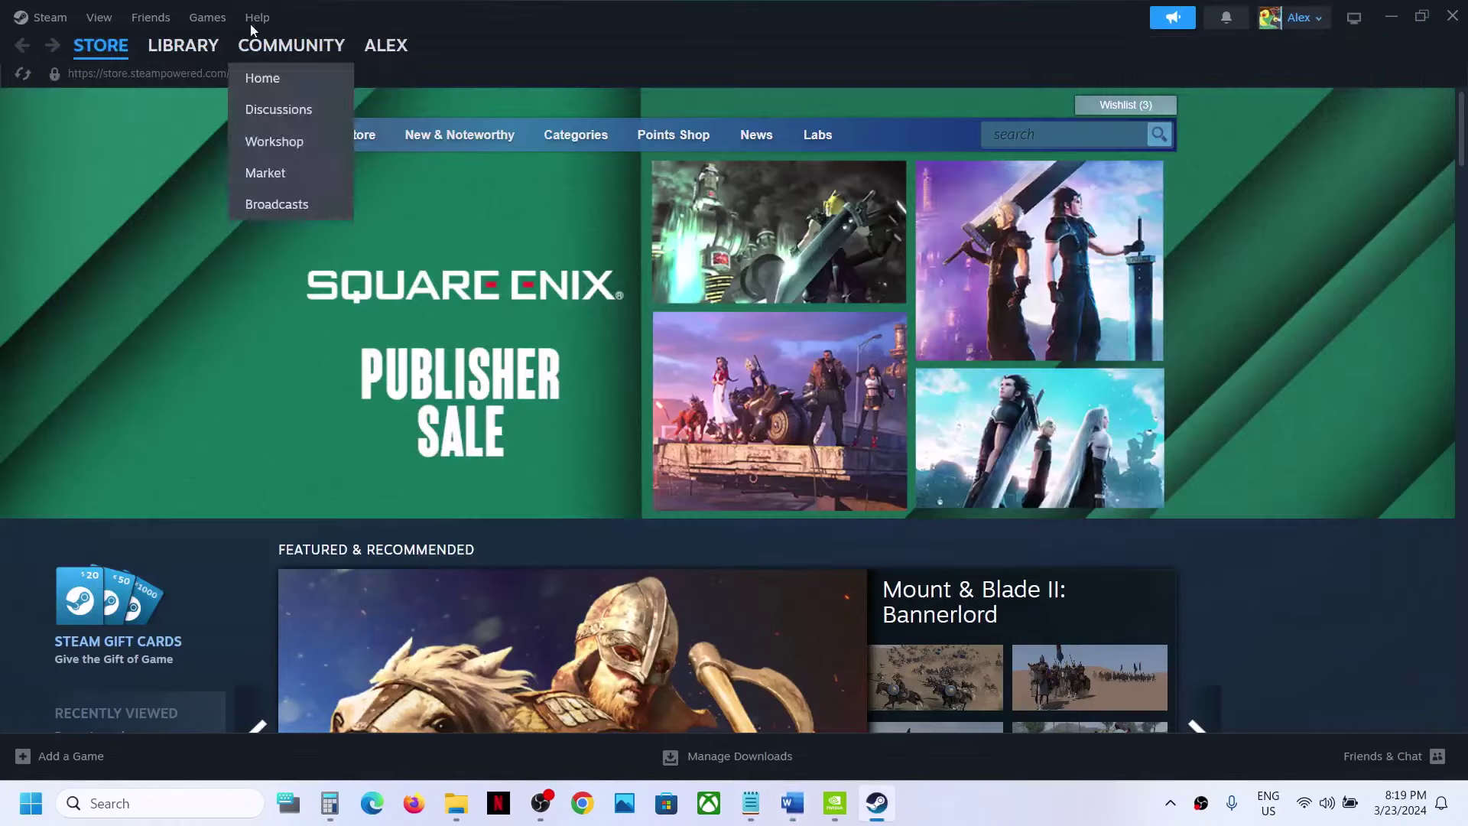
click(181, 54)
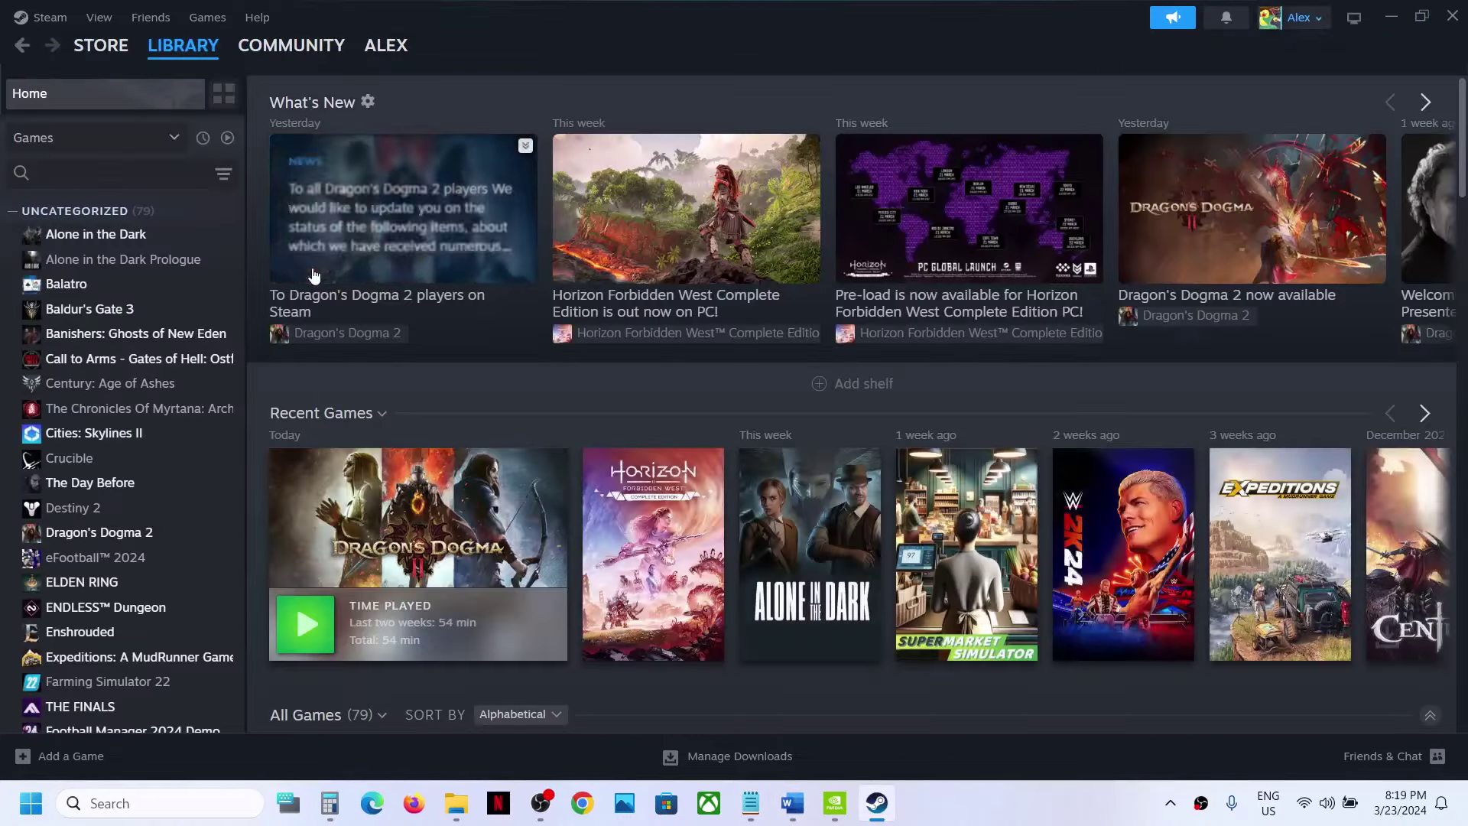
click(377, 504)
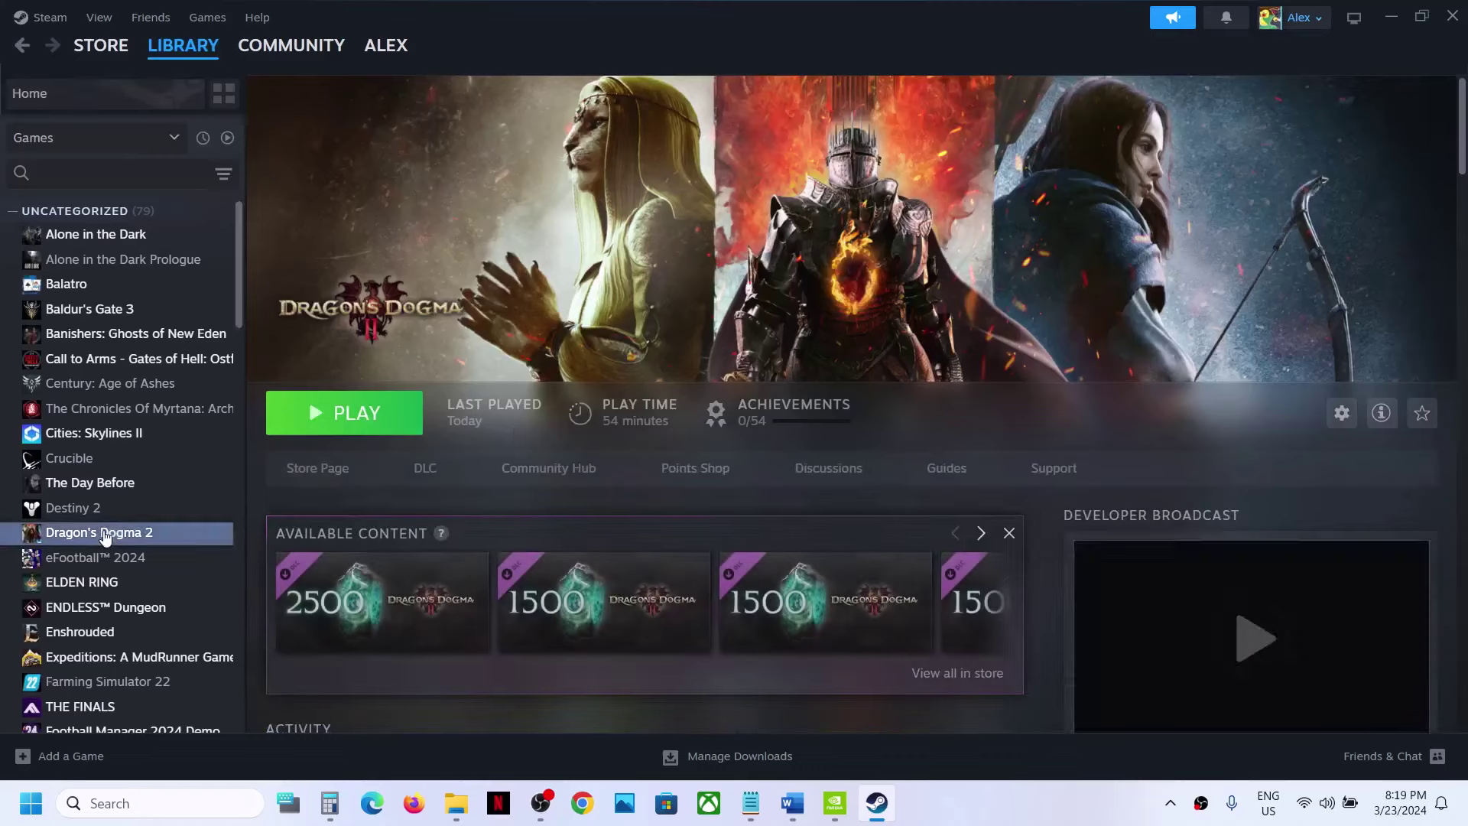
right_click(104, 531)
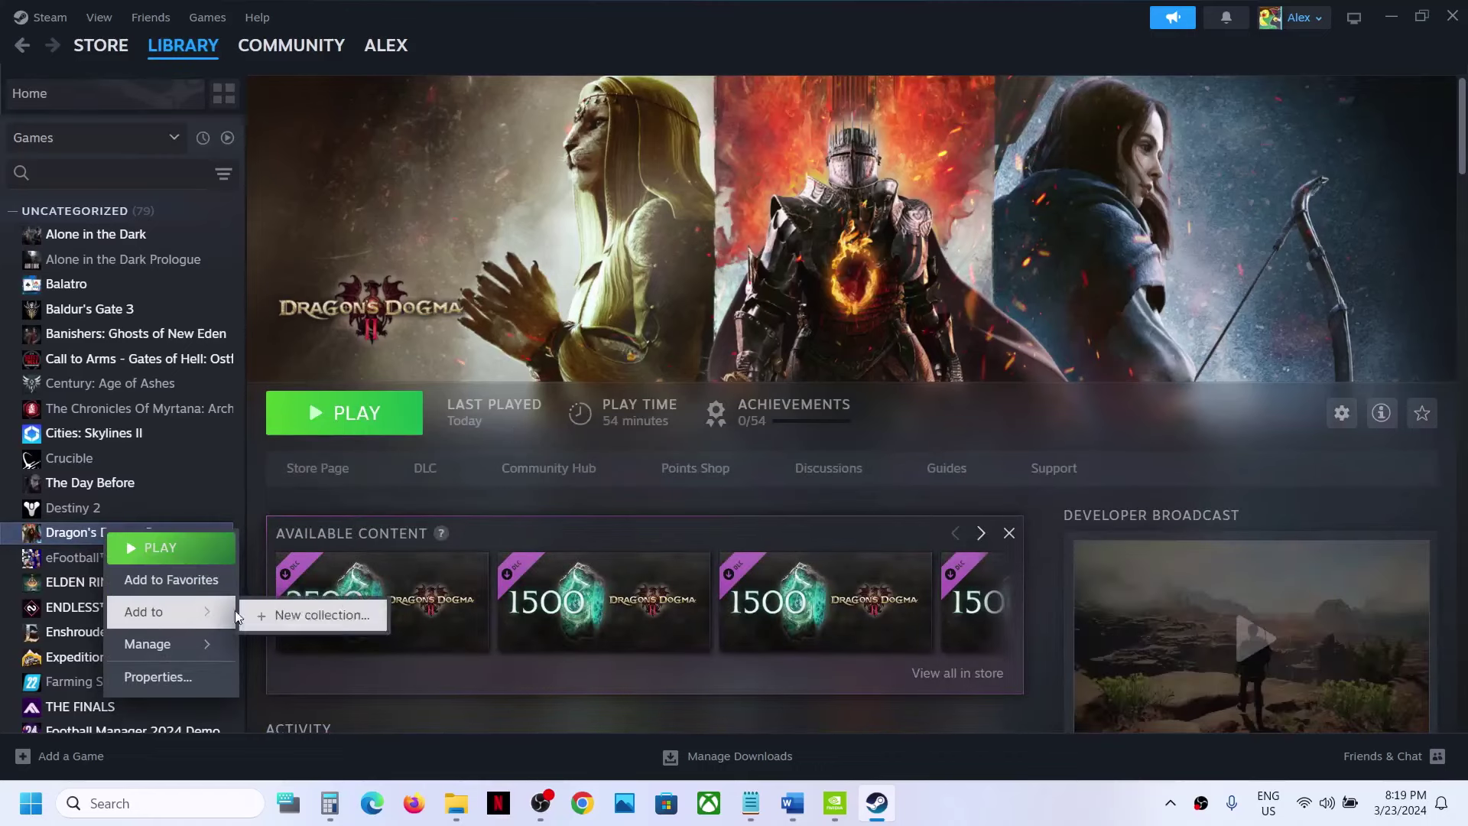
mouse_move(195, 645)
click(315, 548)
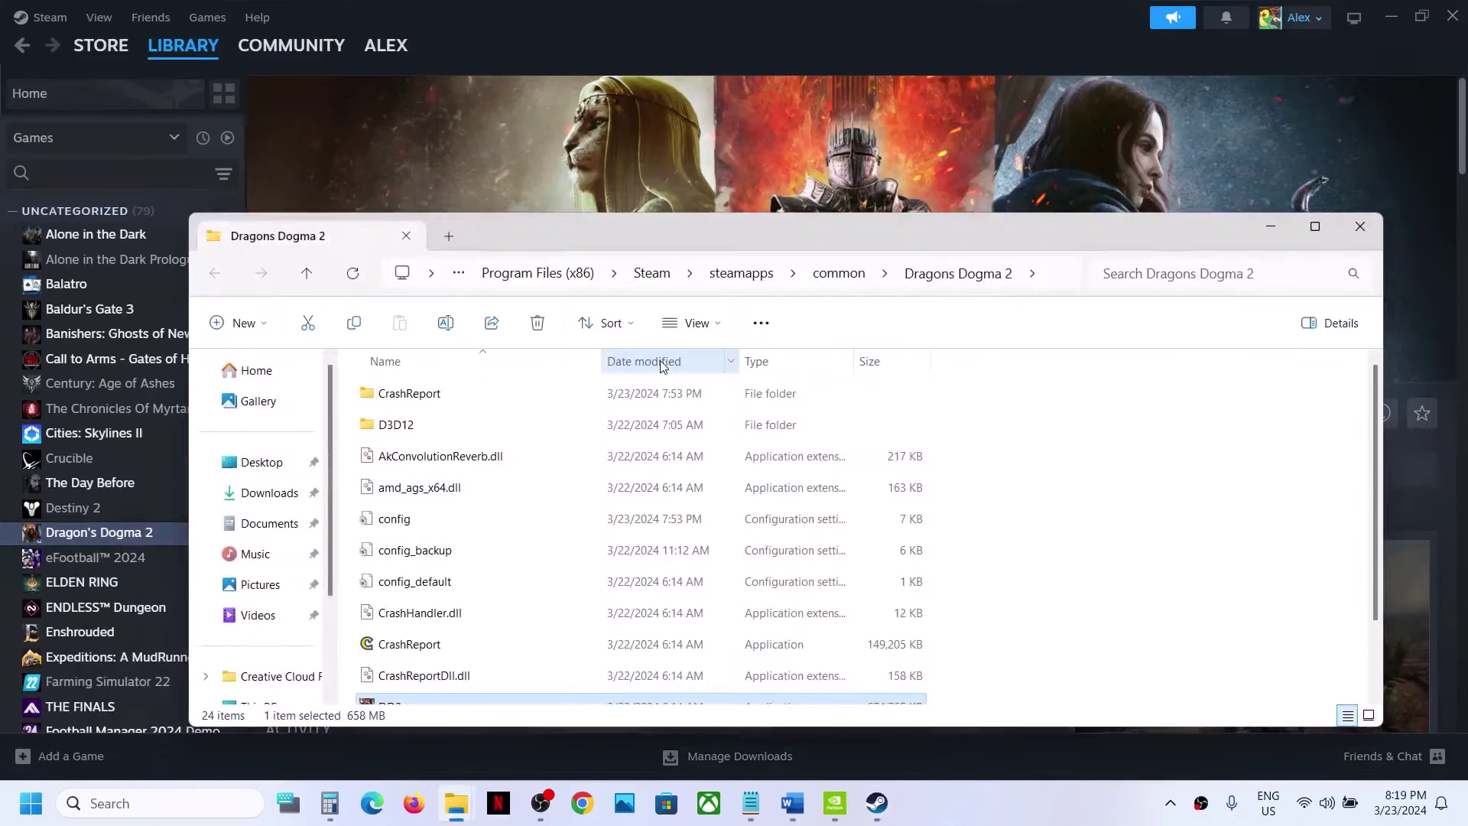
click(1320, 225)
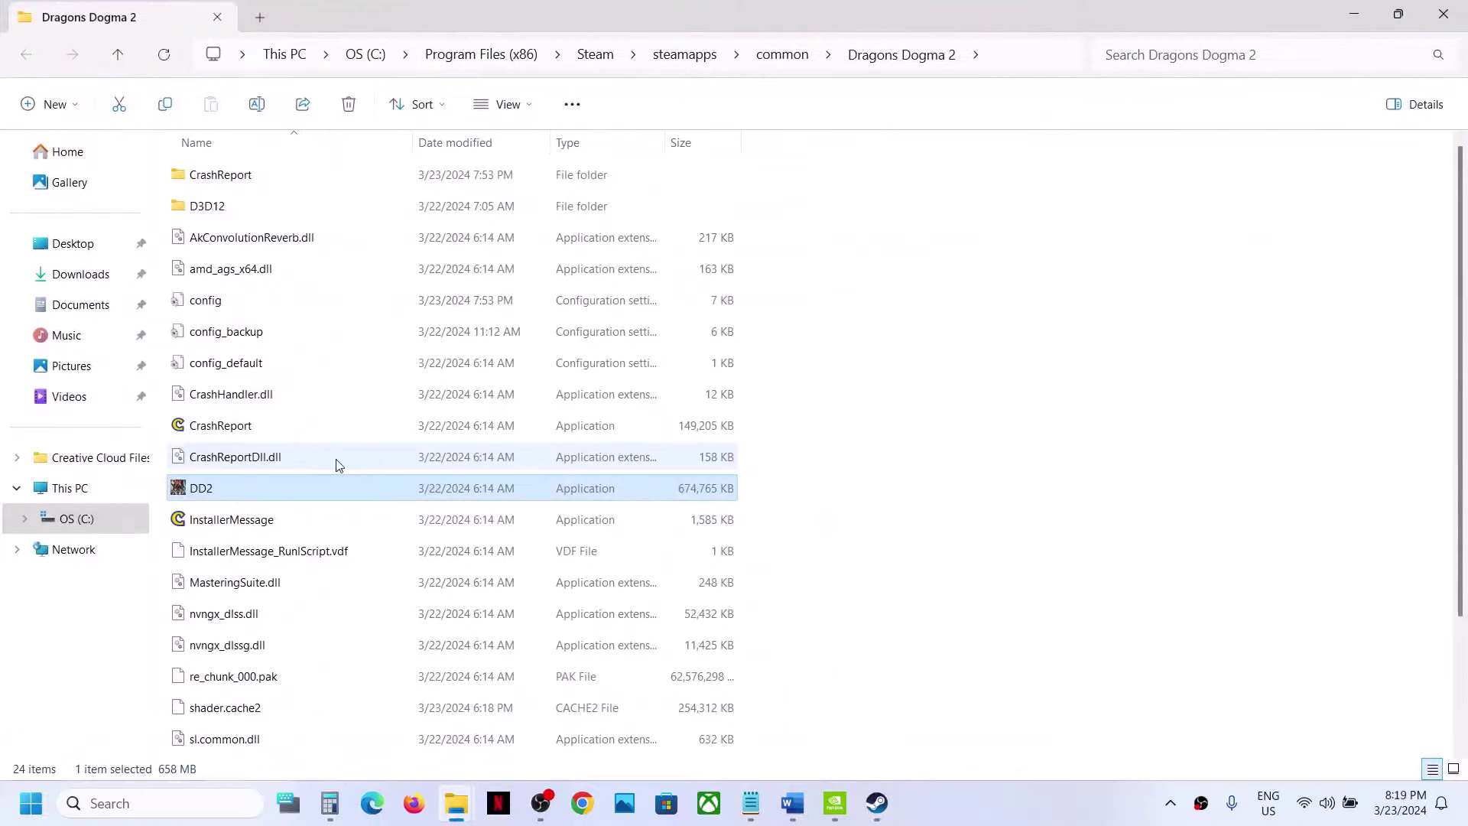
Open the DD2 application's compatibility properties and compare them with Step 2 in the Word document.
right_click(306, 488)
click(327, 509)
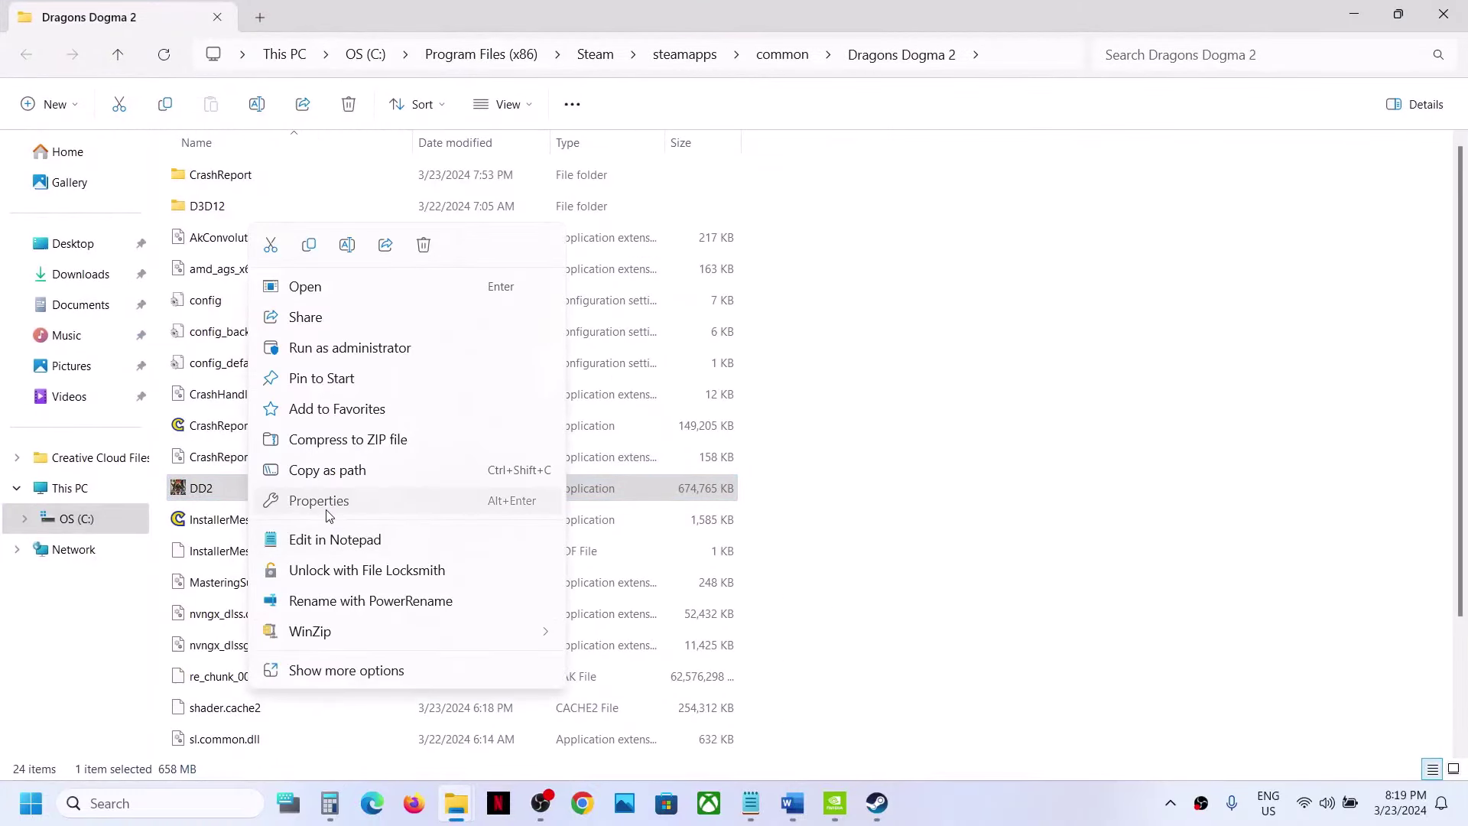
drag(533, 263, 675, 130)
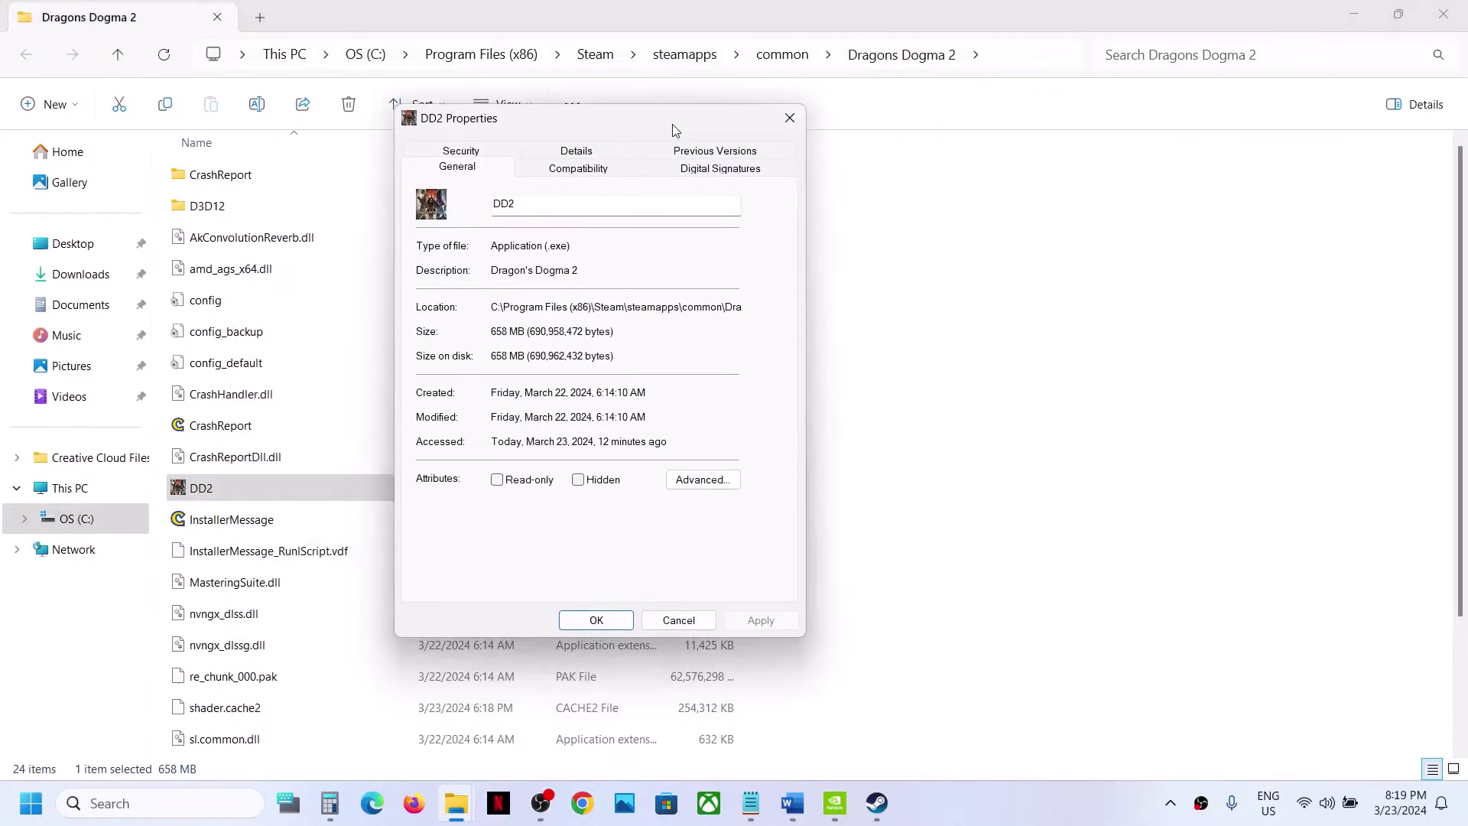
click(585, 170)
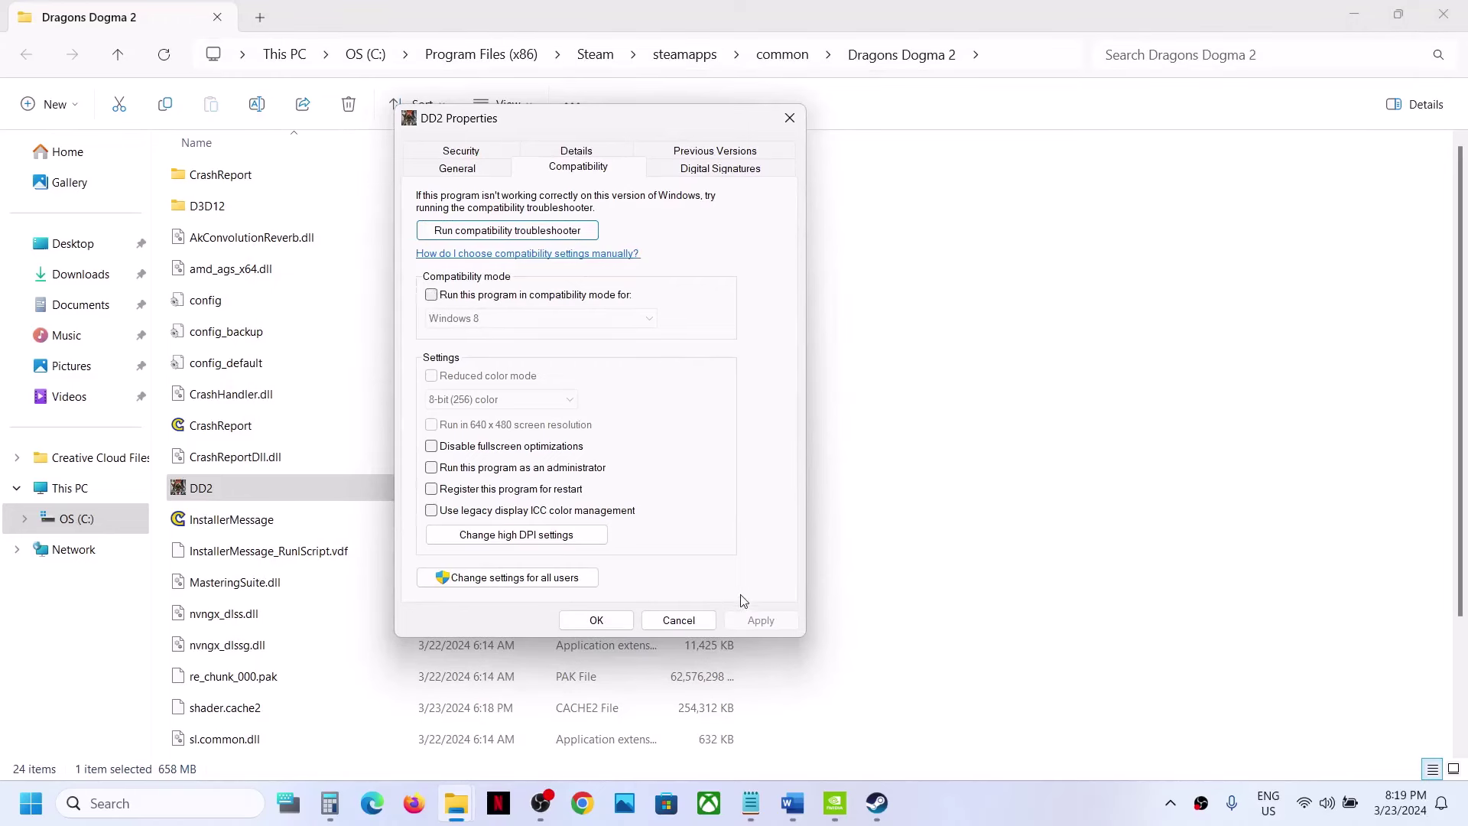
click(793, 803)
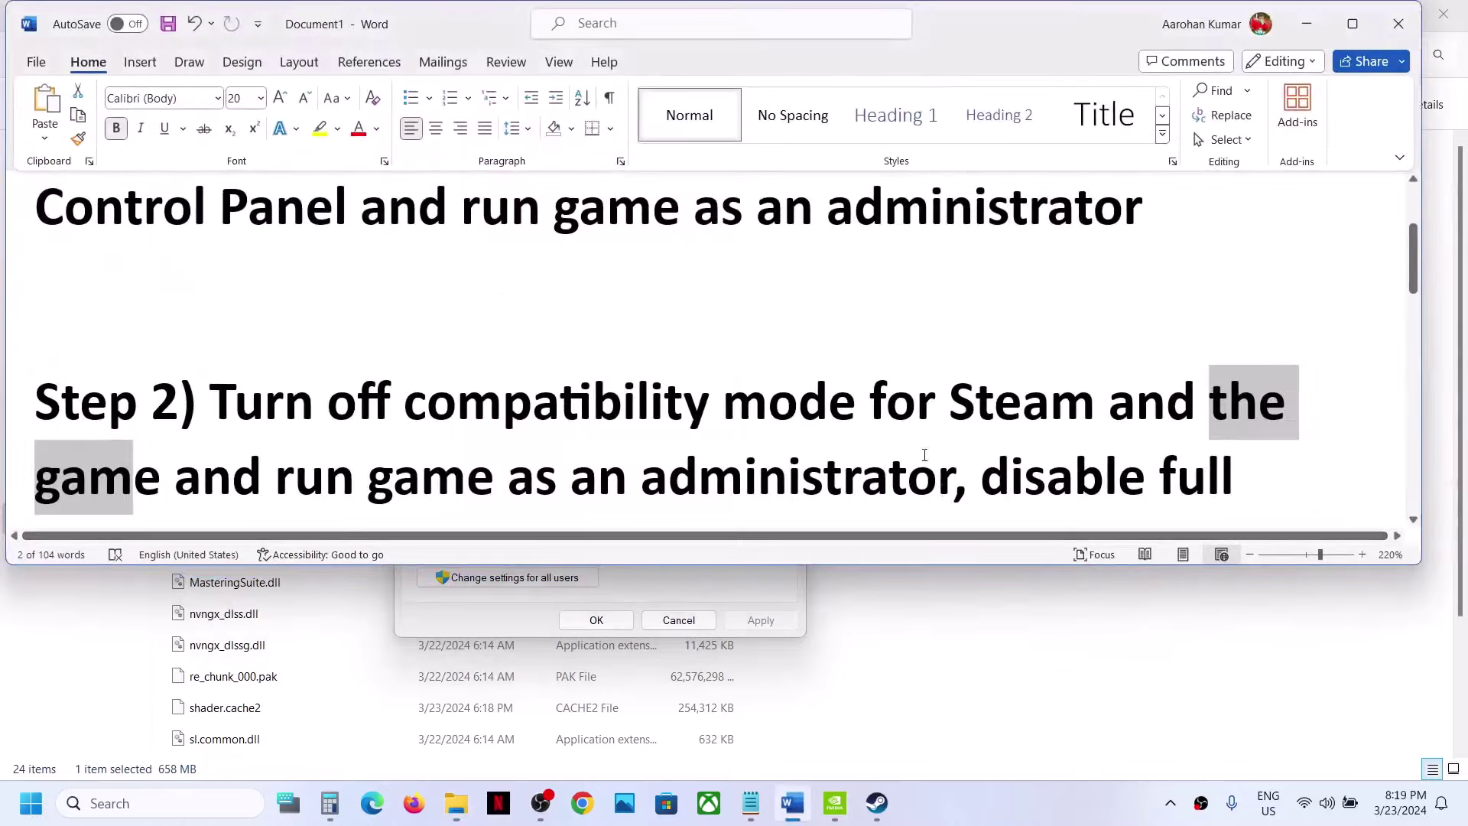
scroll(824, 438, down, 1)
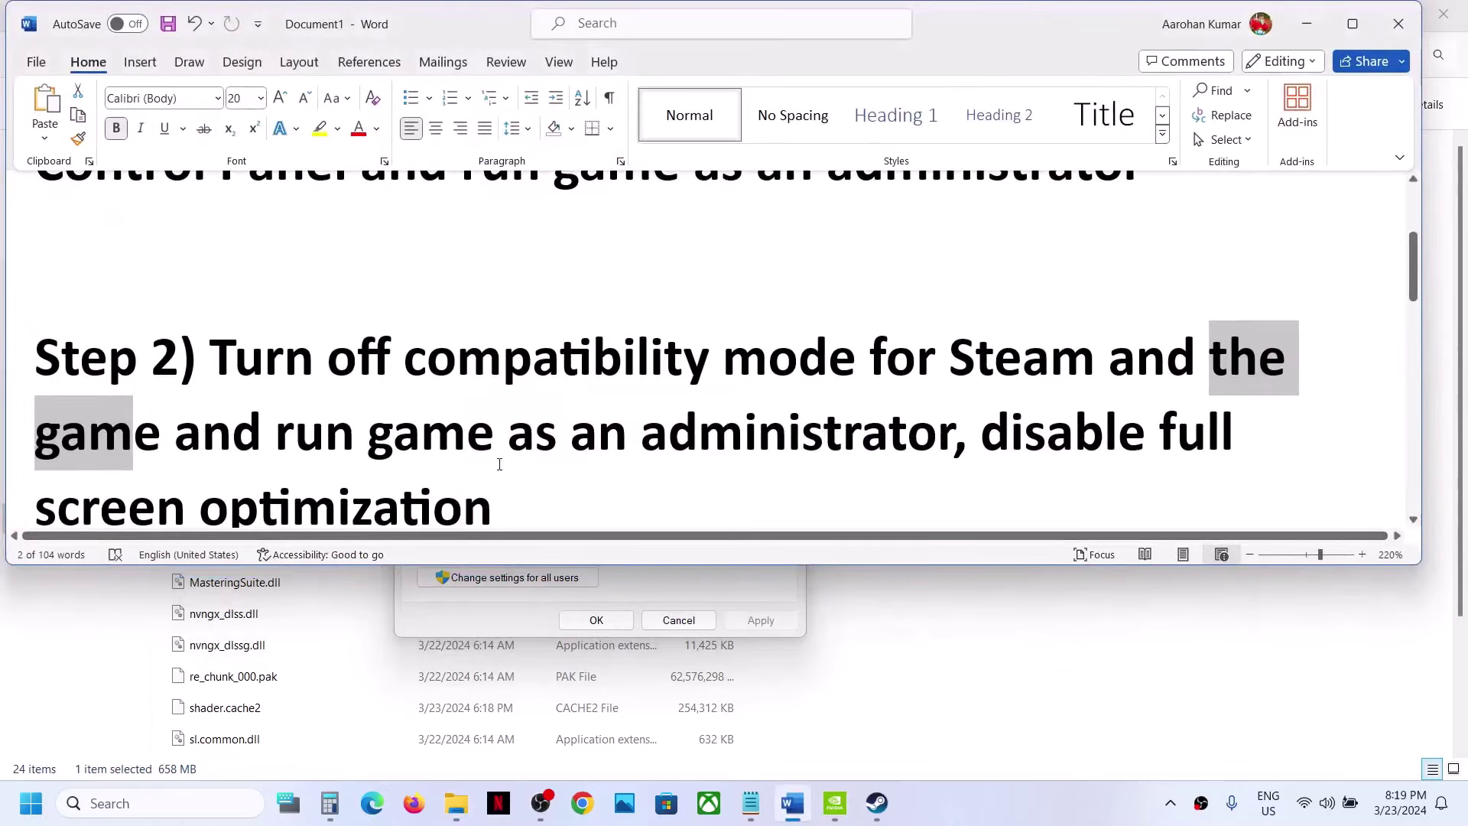
click(1307, 24)
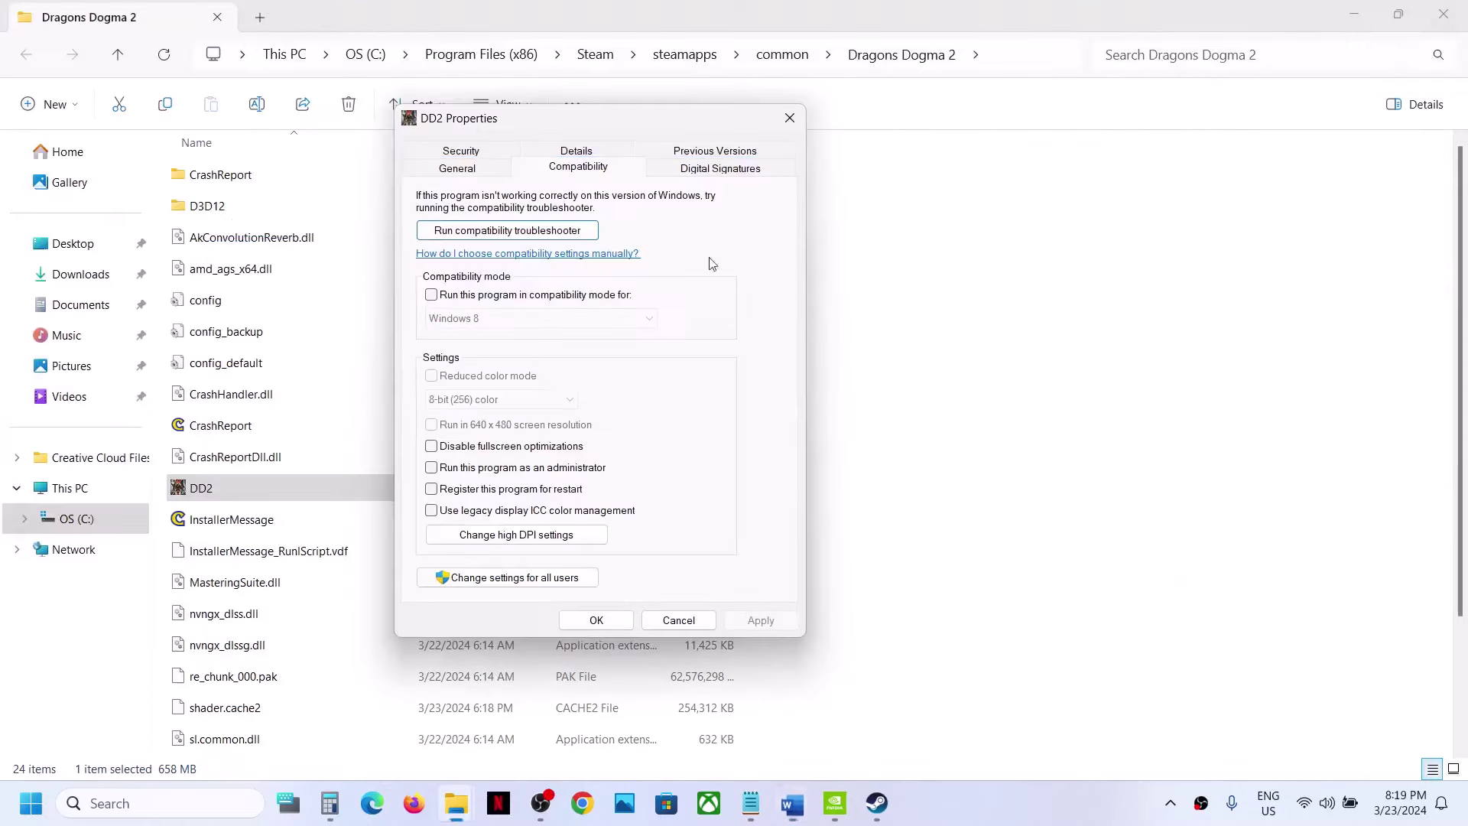
Keep compatibility mode off for DD2, enable Run this program as an administrator, and apply and confirm the properties.
click(432, 296)
click(432, 297)
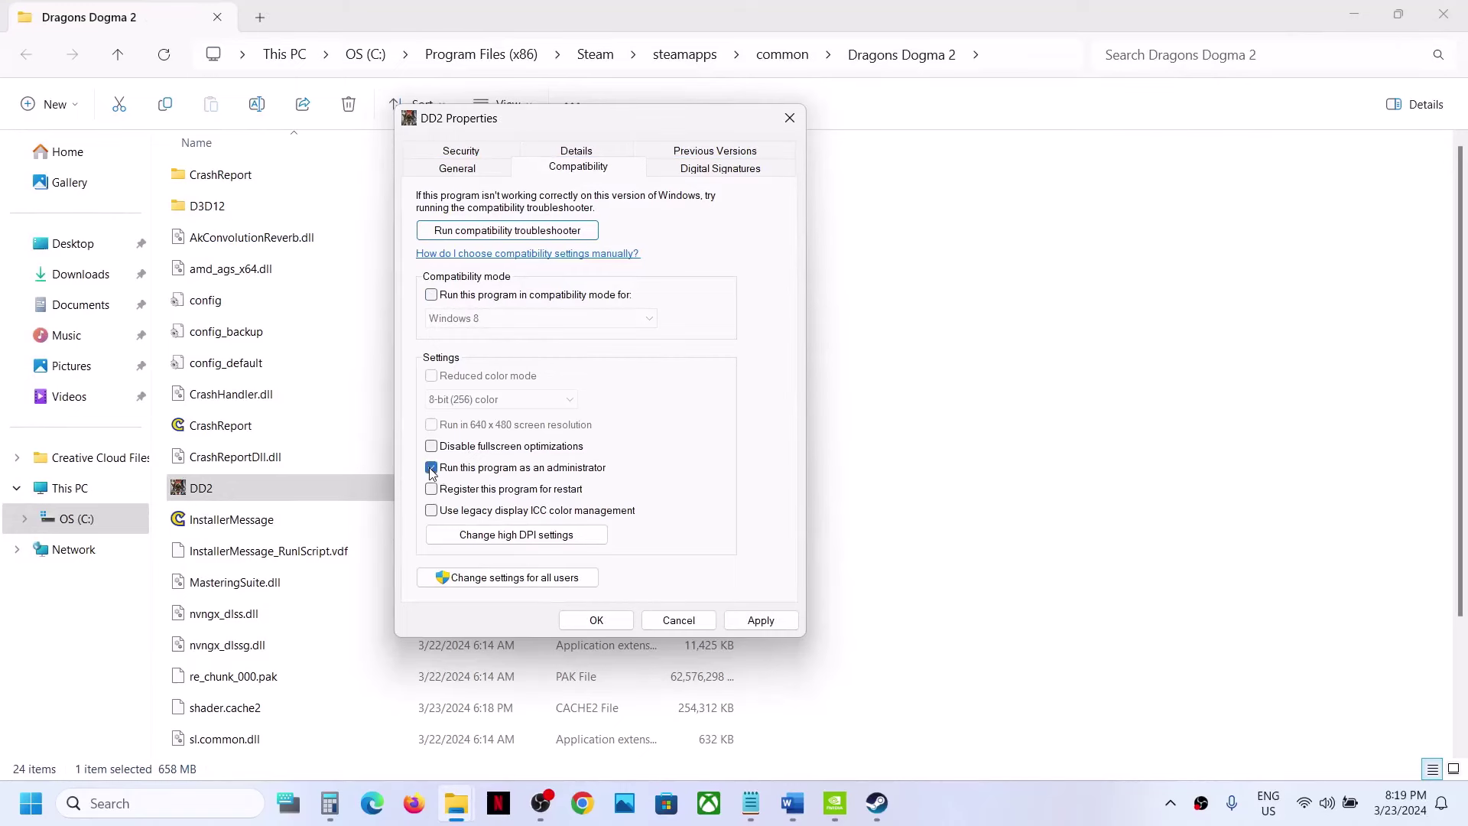
click(760, 620)
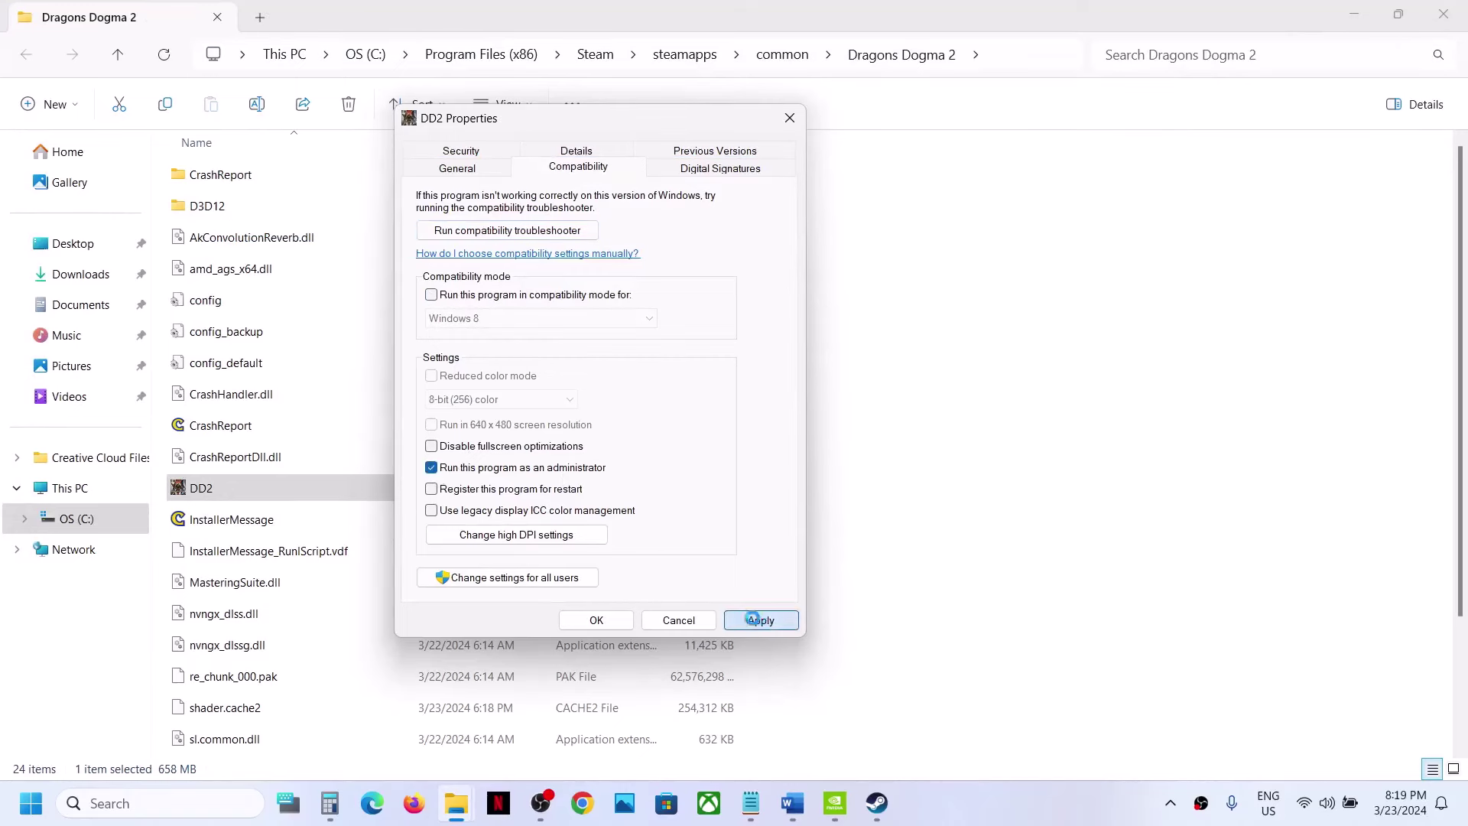
click(595, 620)
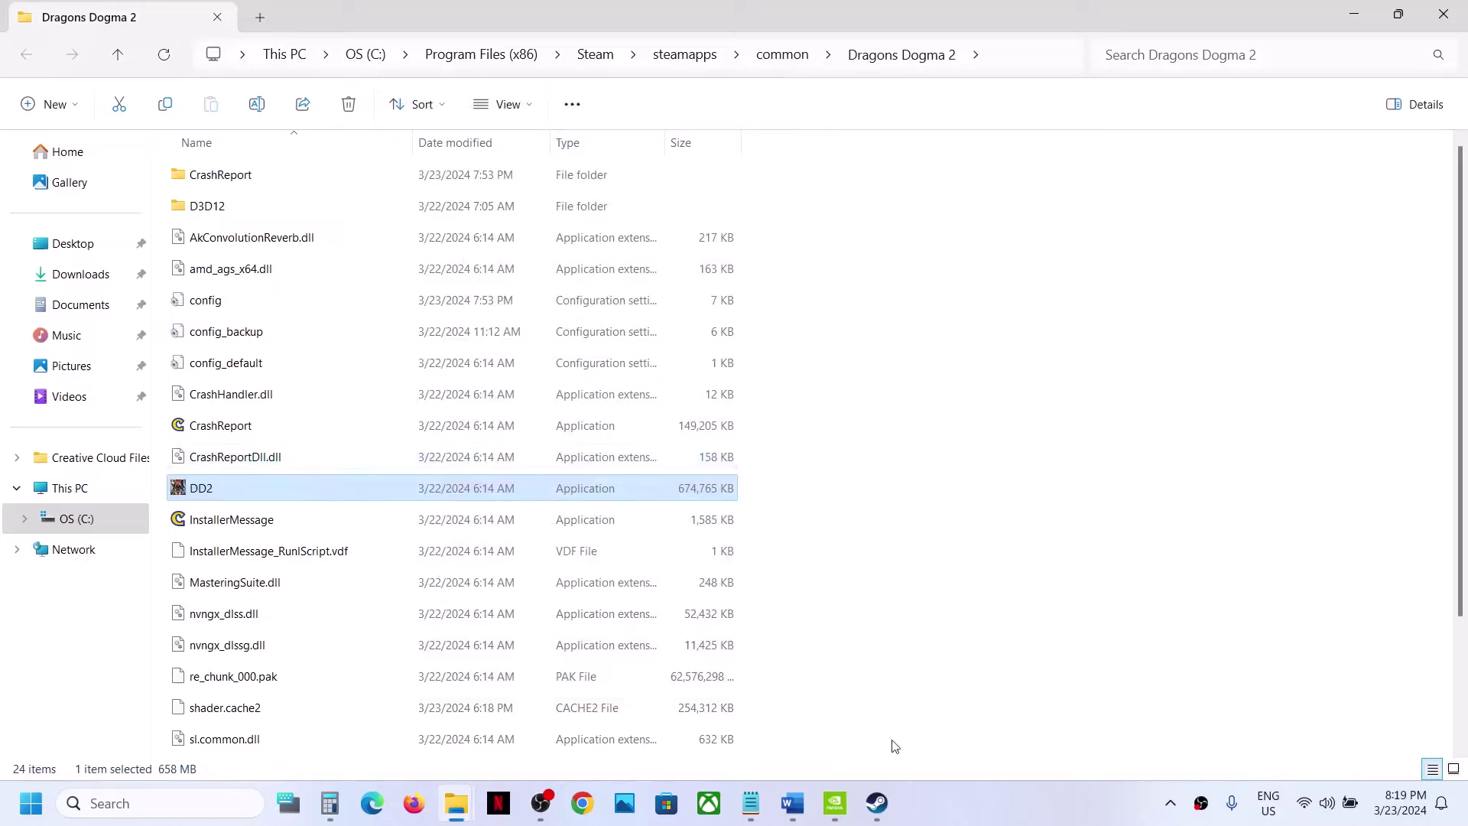
Look at Steam briefly, then return to the Word document and highlight Step 2's full screen optimization instruction.
click(879, 804)
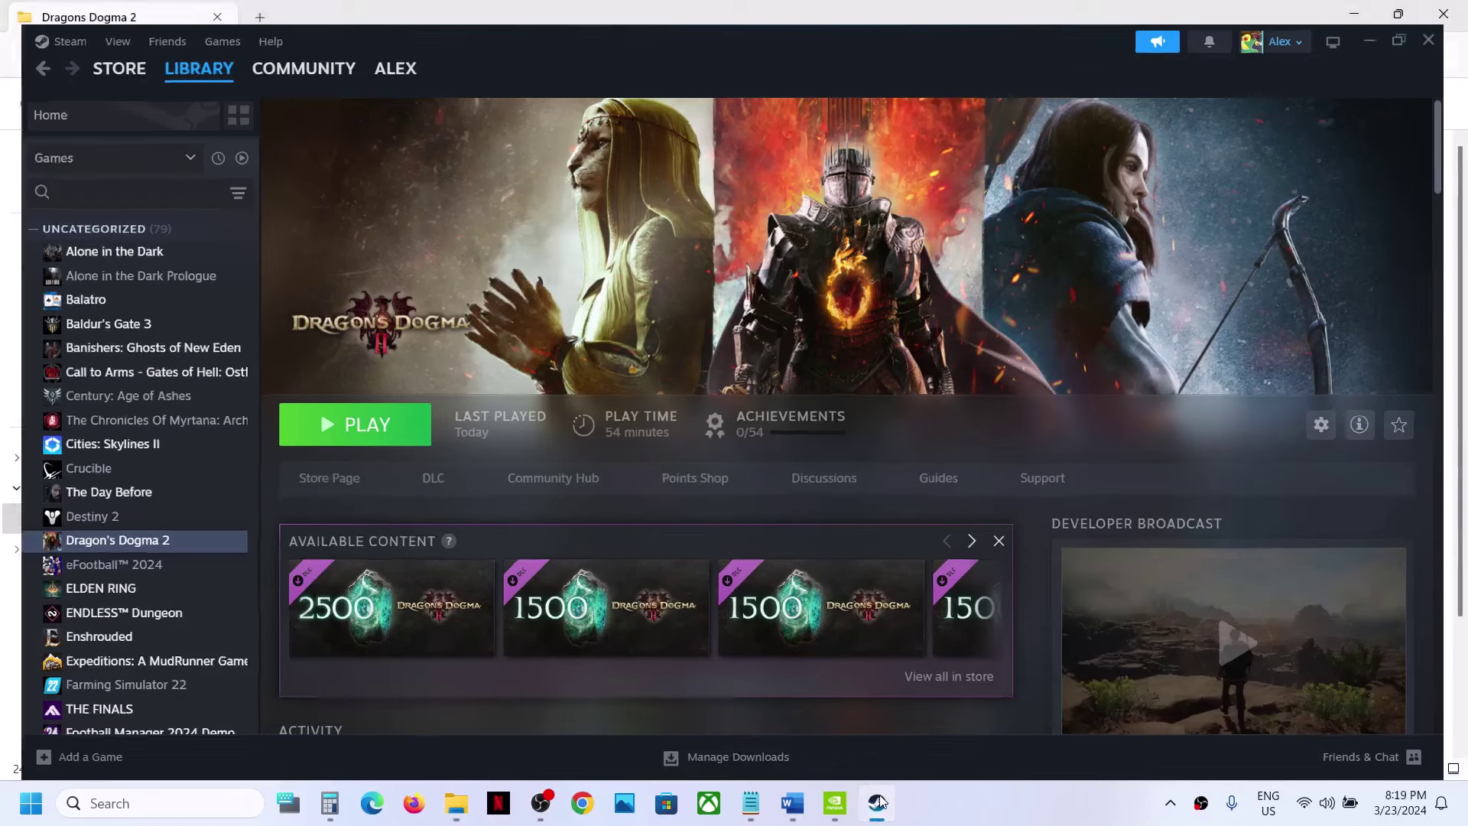
click(878, 803)
click(794, 801)
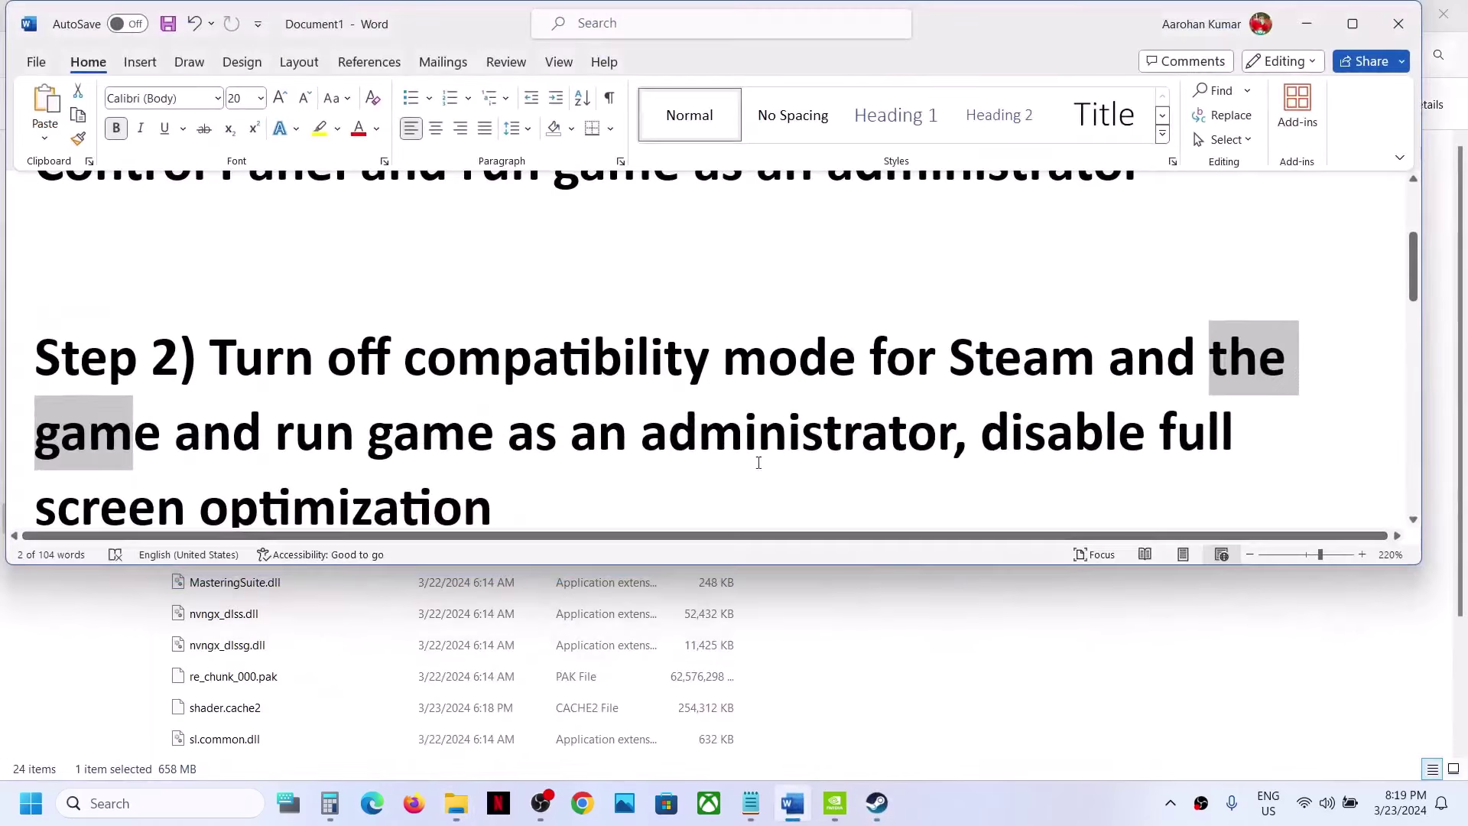
double_click(1065, 478)
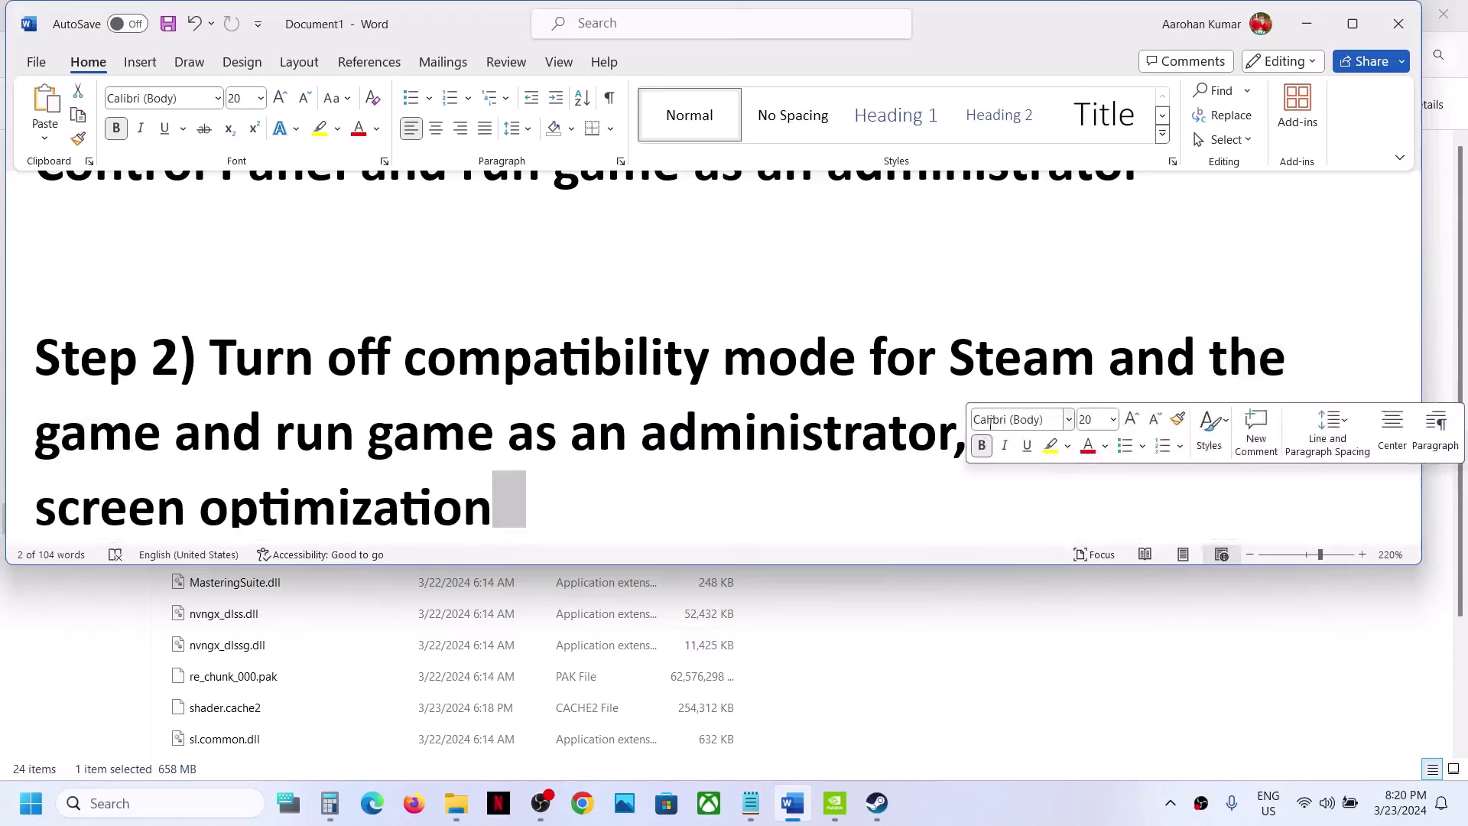
Enable Disable fullscreen optimizations in the DD2 application's compatibility properties, then apply and confirm them.
click(1304, 27)
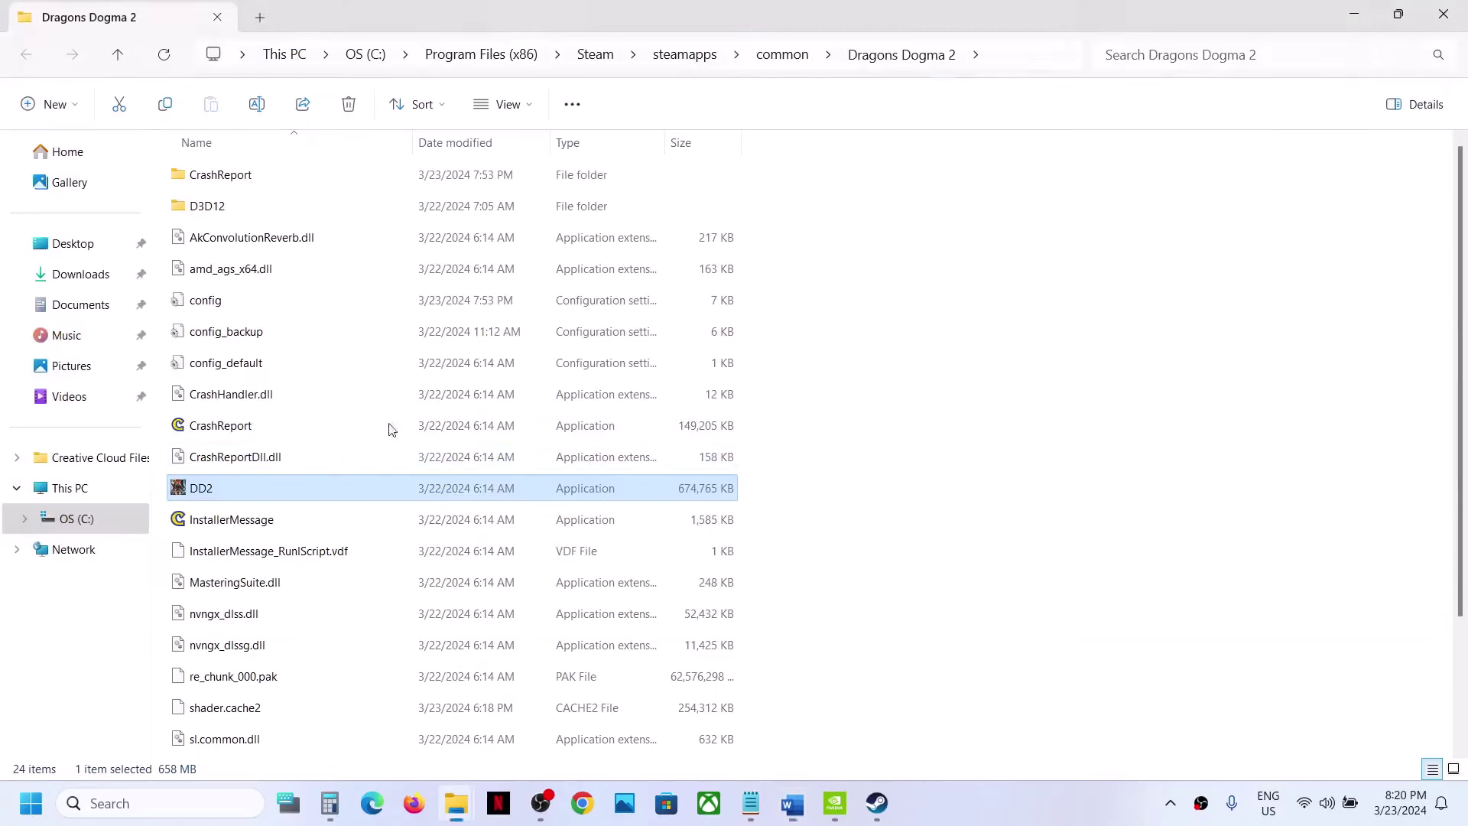
right_click(227, 497)
click(297, 505)
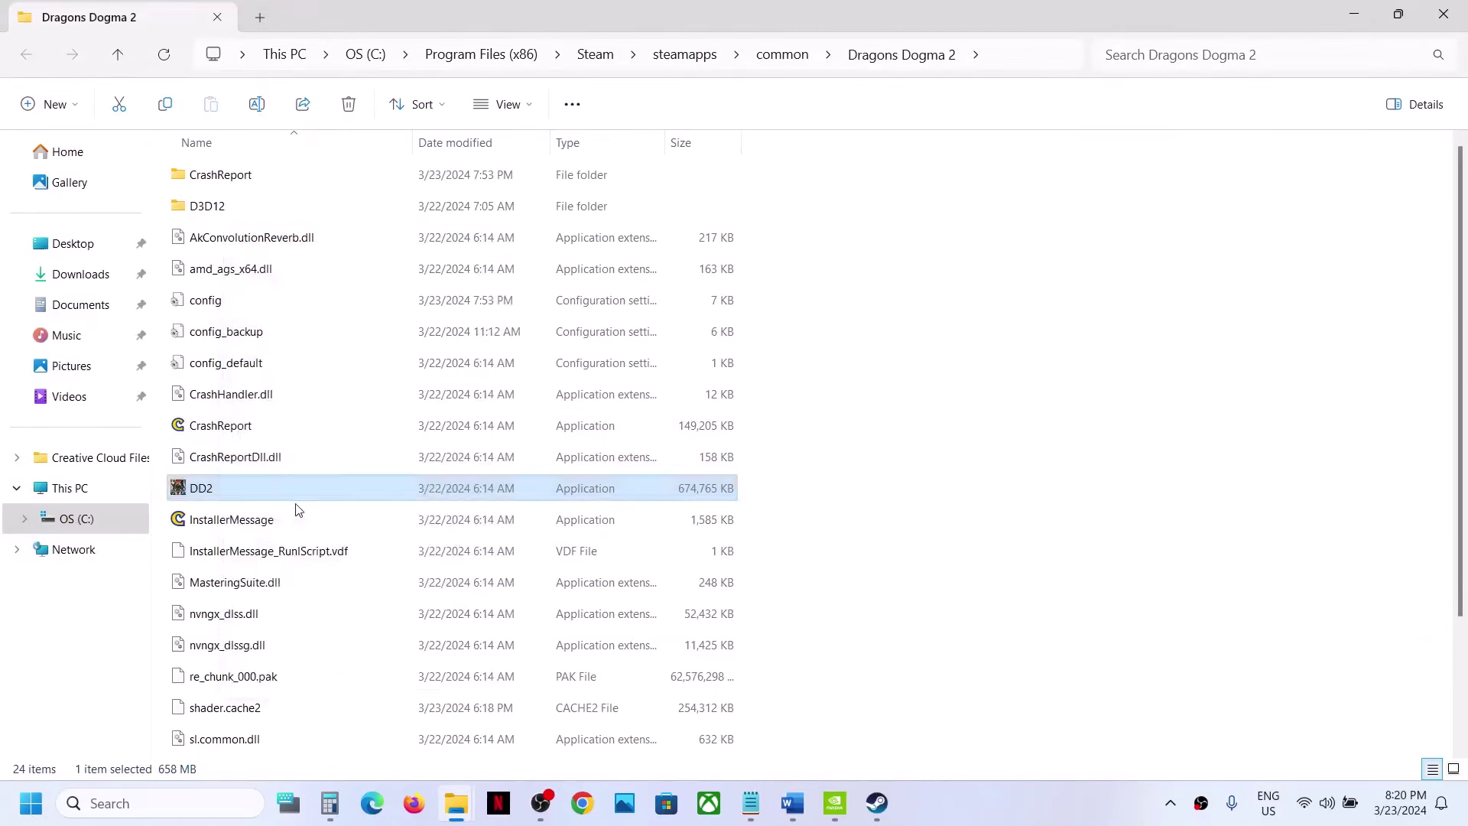
click(417, 305)
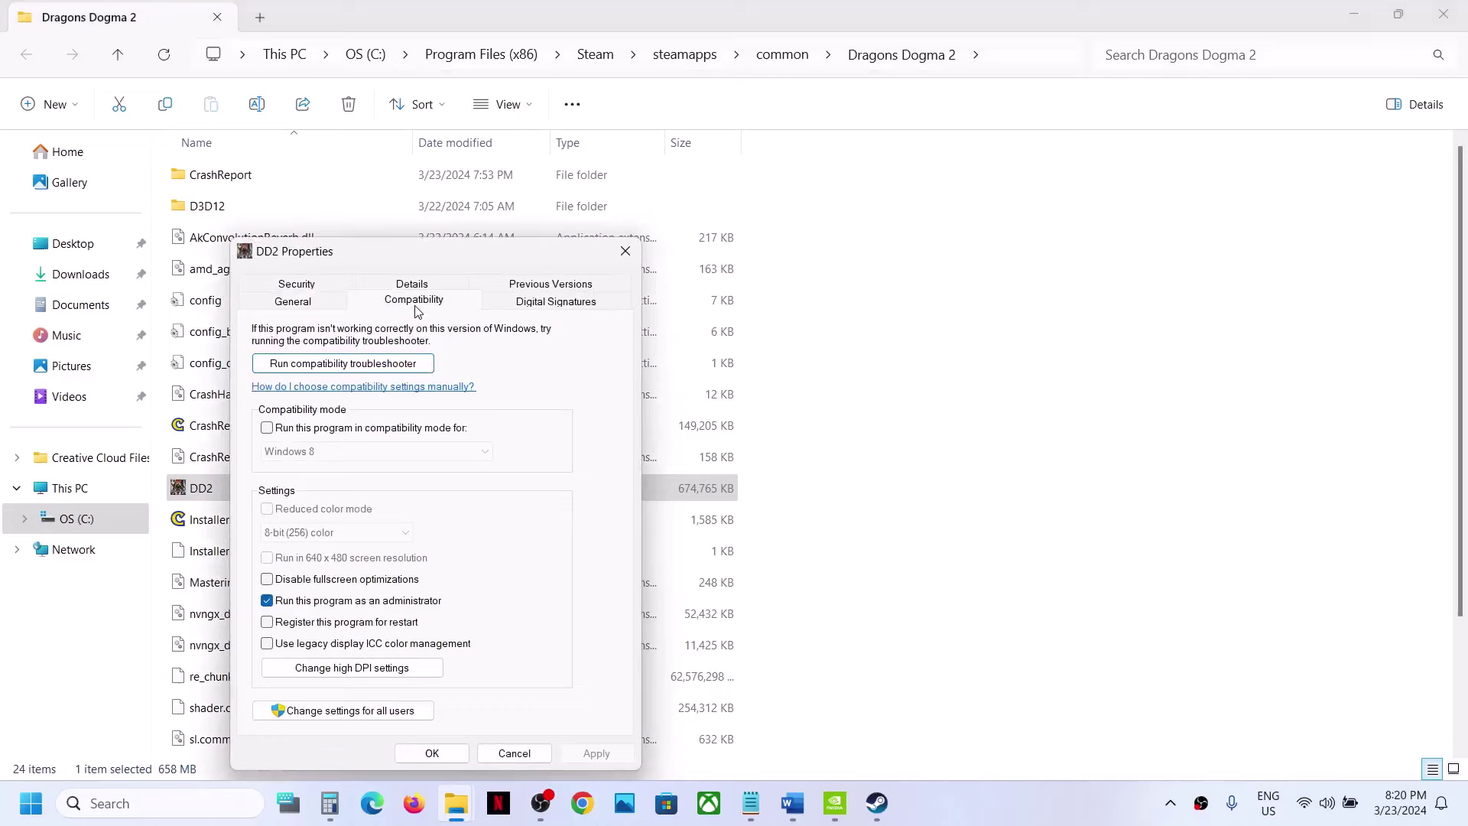
click(266, 580)
click(595, 753)
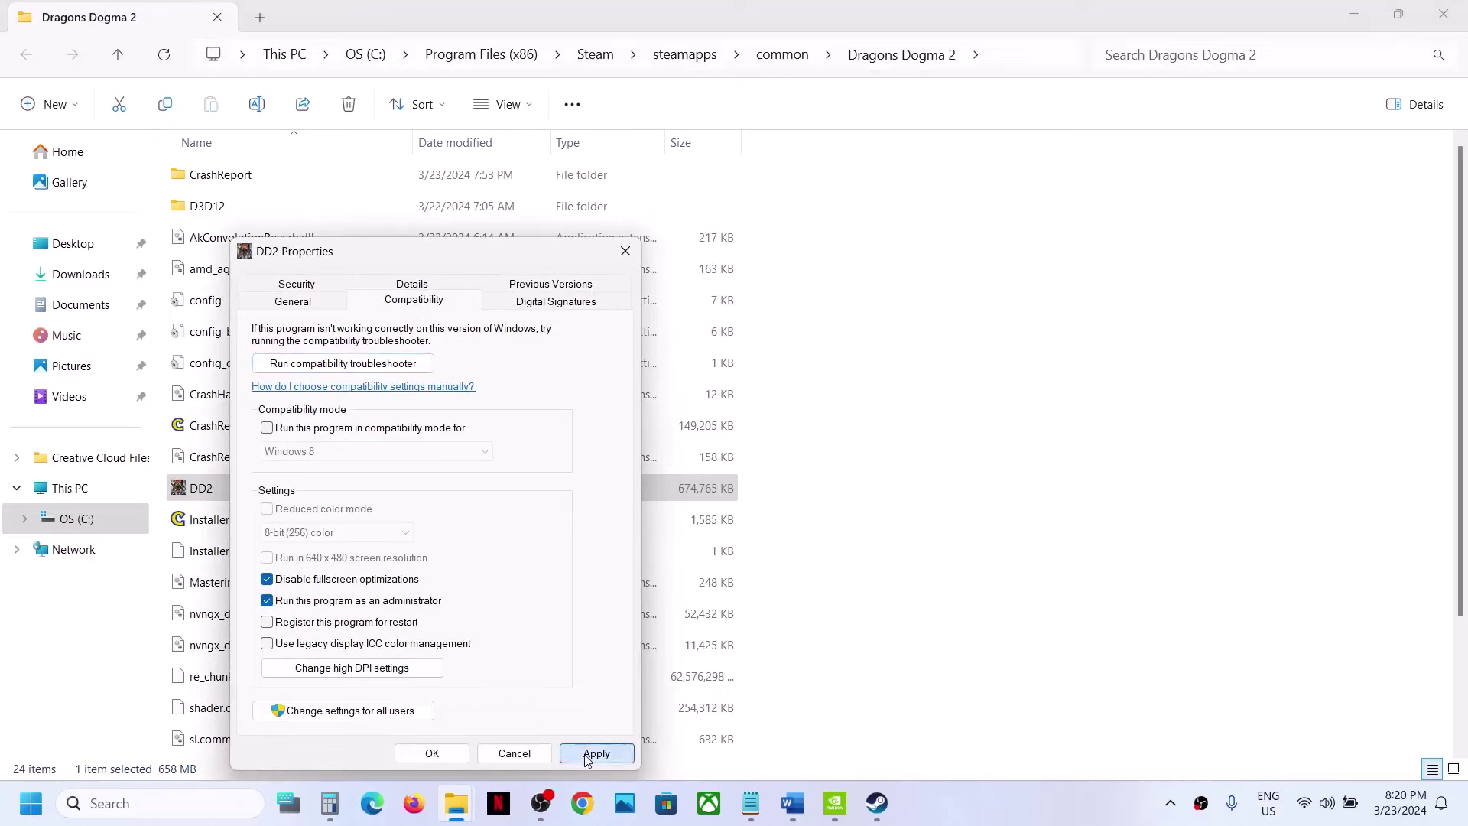
click(441, 757)
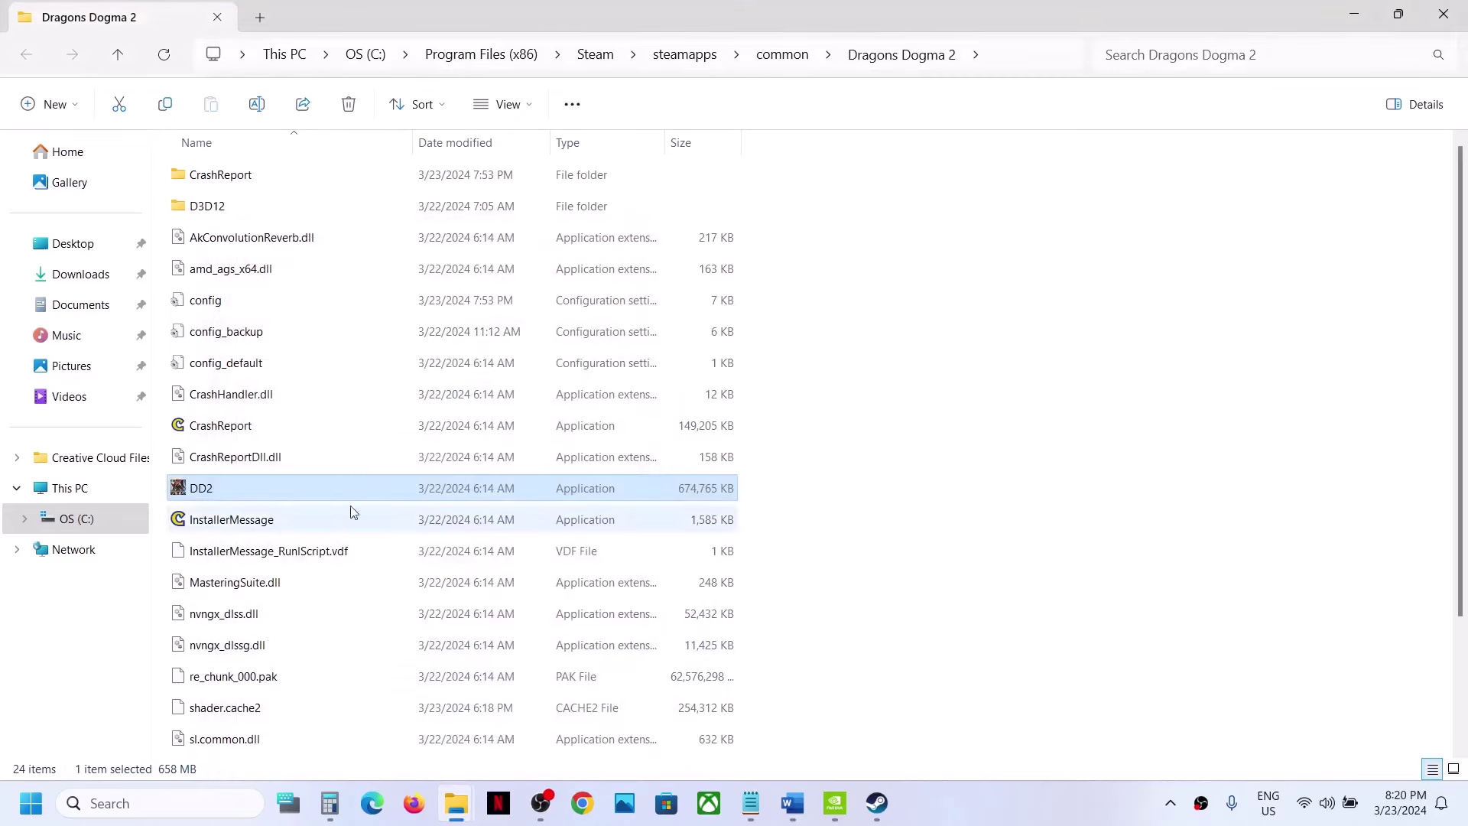
Return to the Word document and highlight Step 3's instruction about running the game in Windows 8 compatibility mode.
click(793, 802)
scroll(616, 482, down, 2)
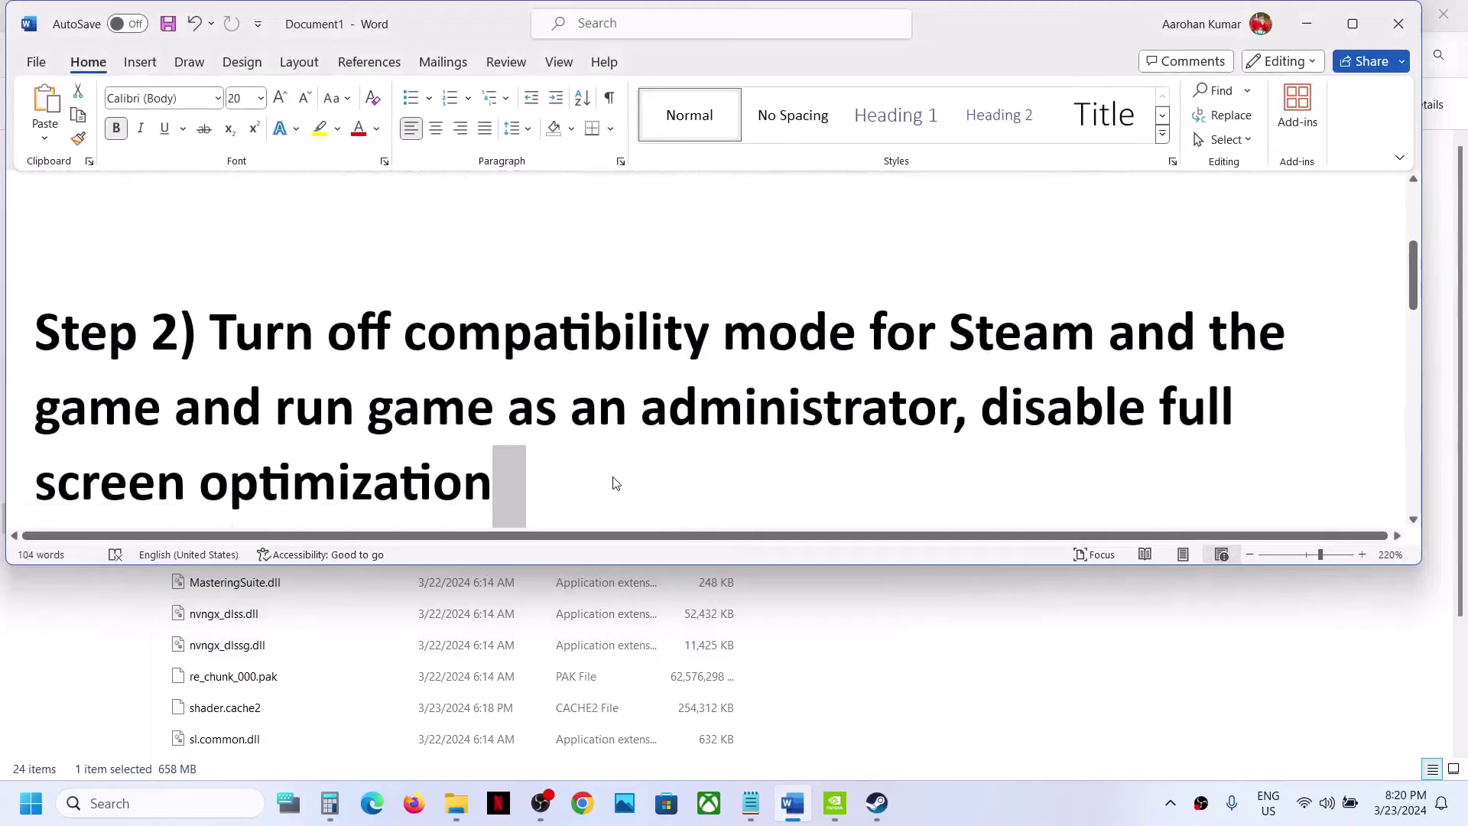
scroll(617, 482, down, 5)
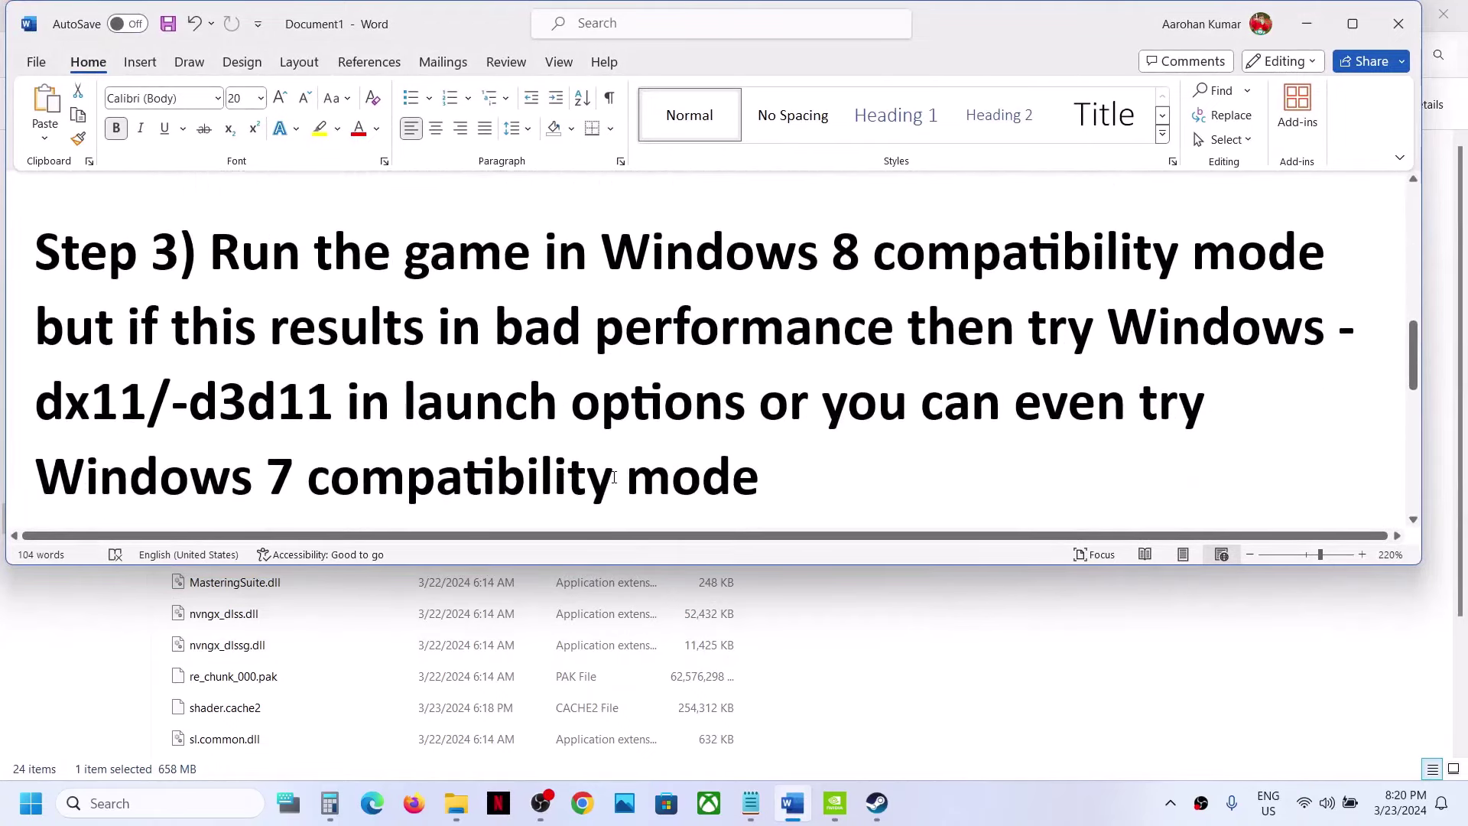
drag(234, 267, 1046, 297)
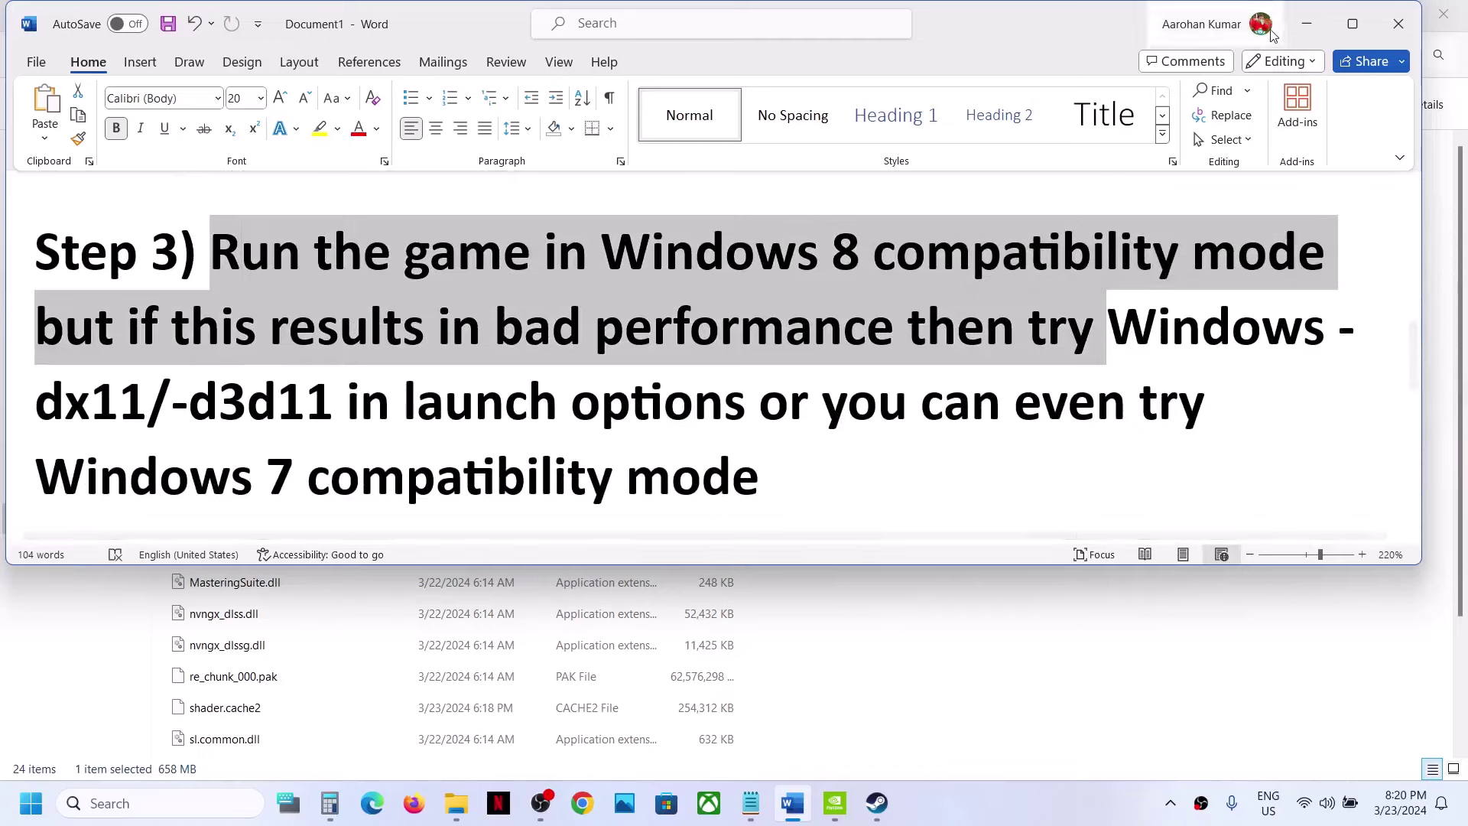
Set the DD2 application to run in compatibility mode for Windows 8, then apply and confirm the properties.
click(1307, 23)
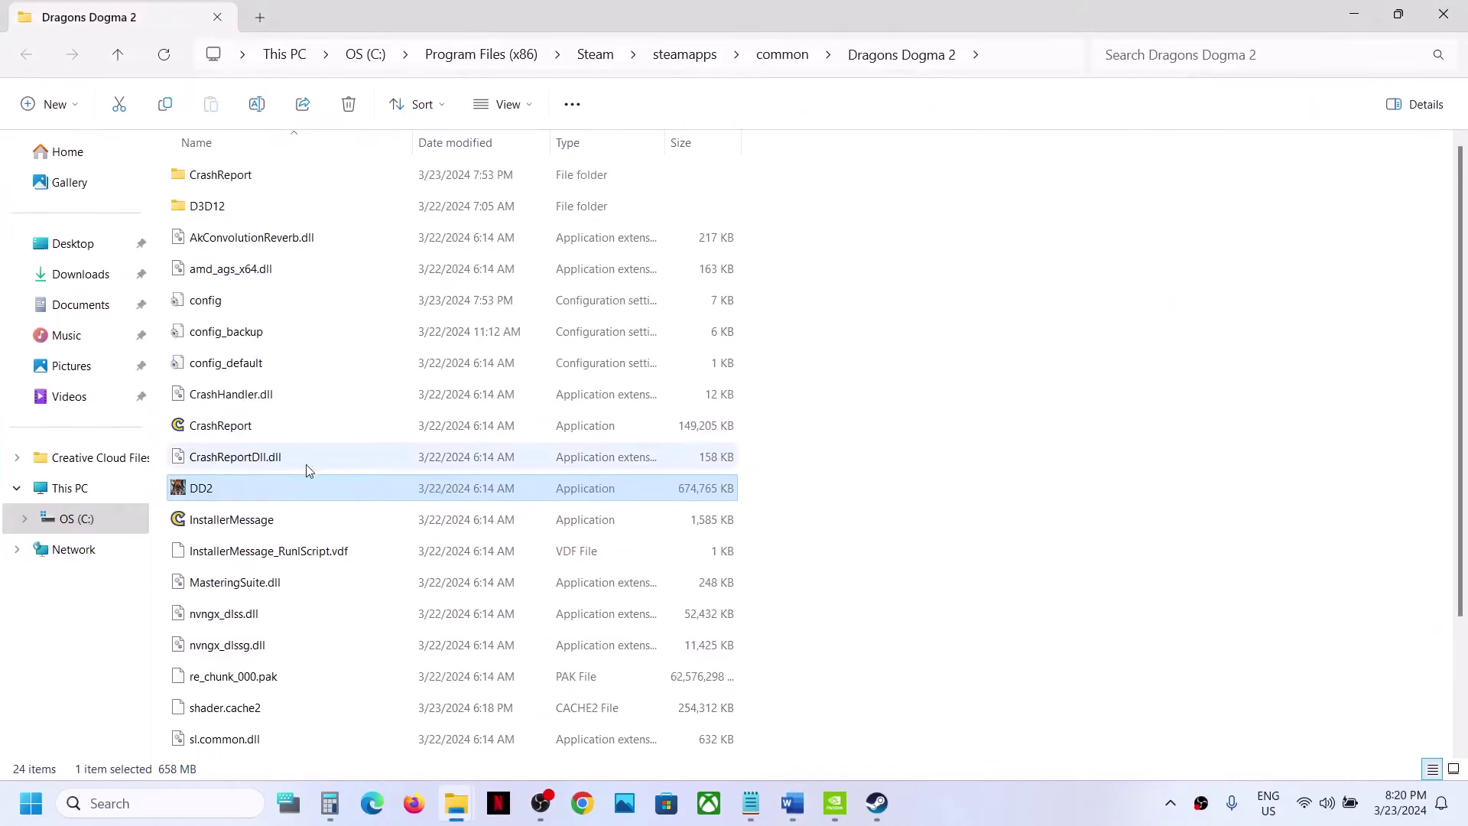
right_click(241, 494)
click(353, 498)
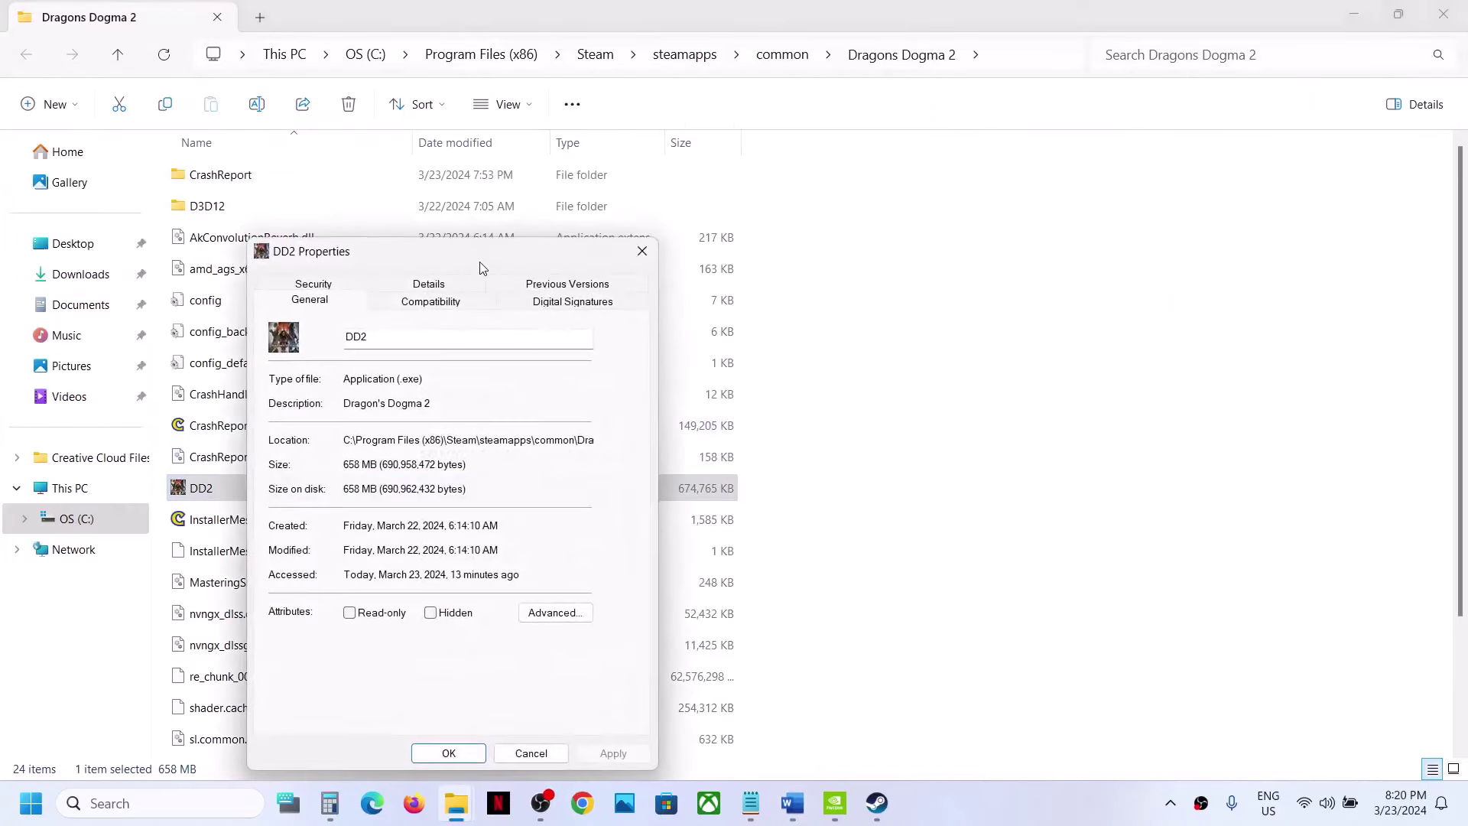
click(539, 225)
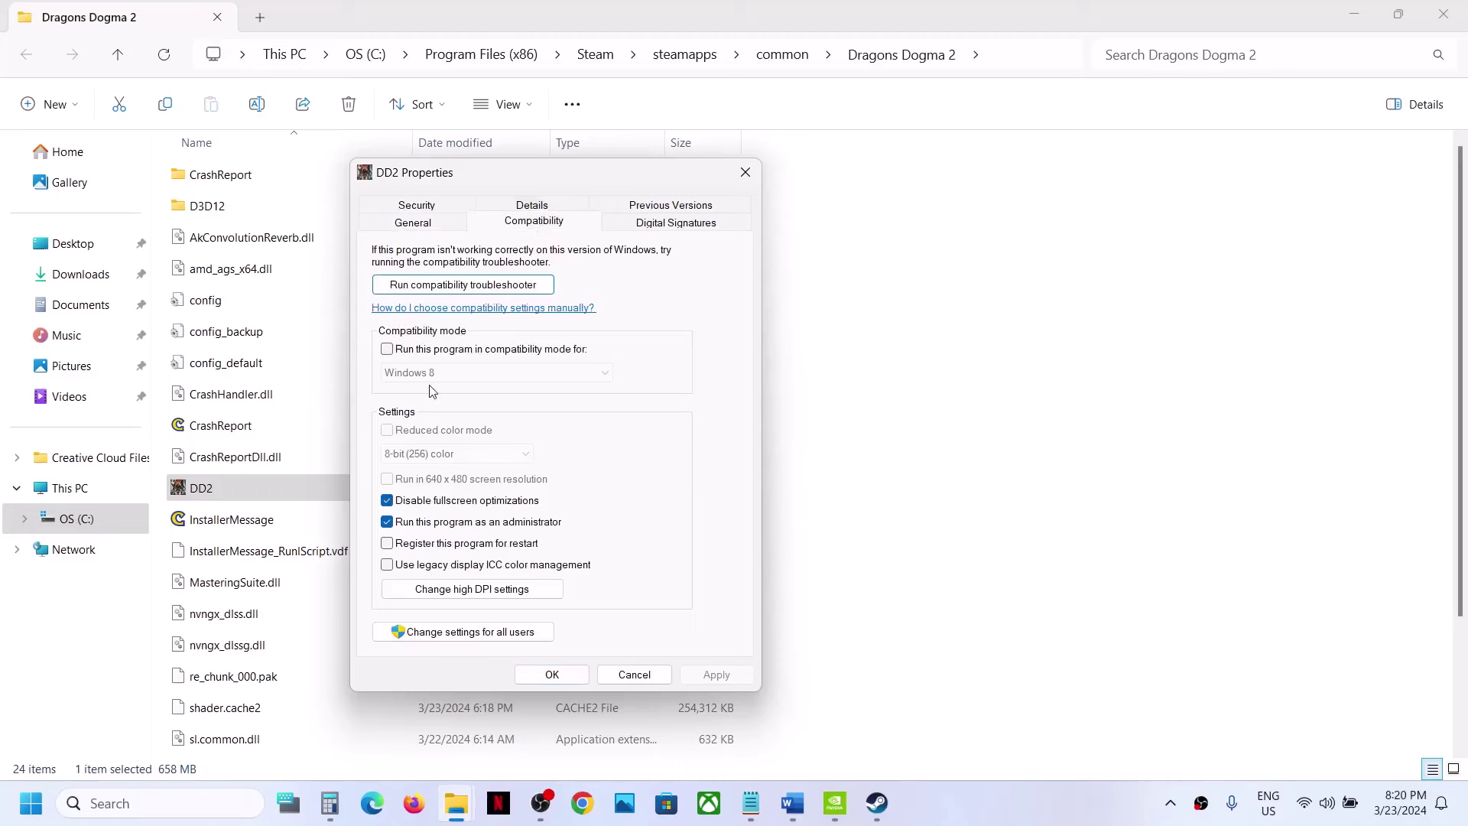
click(387, 351)
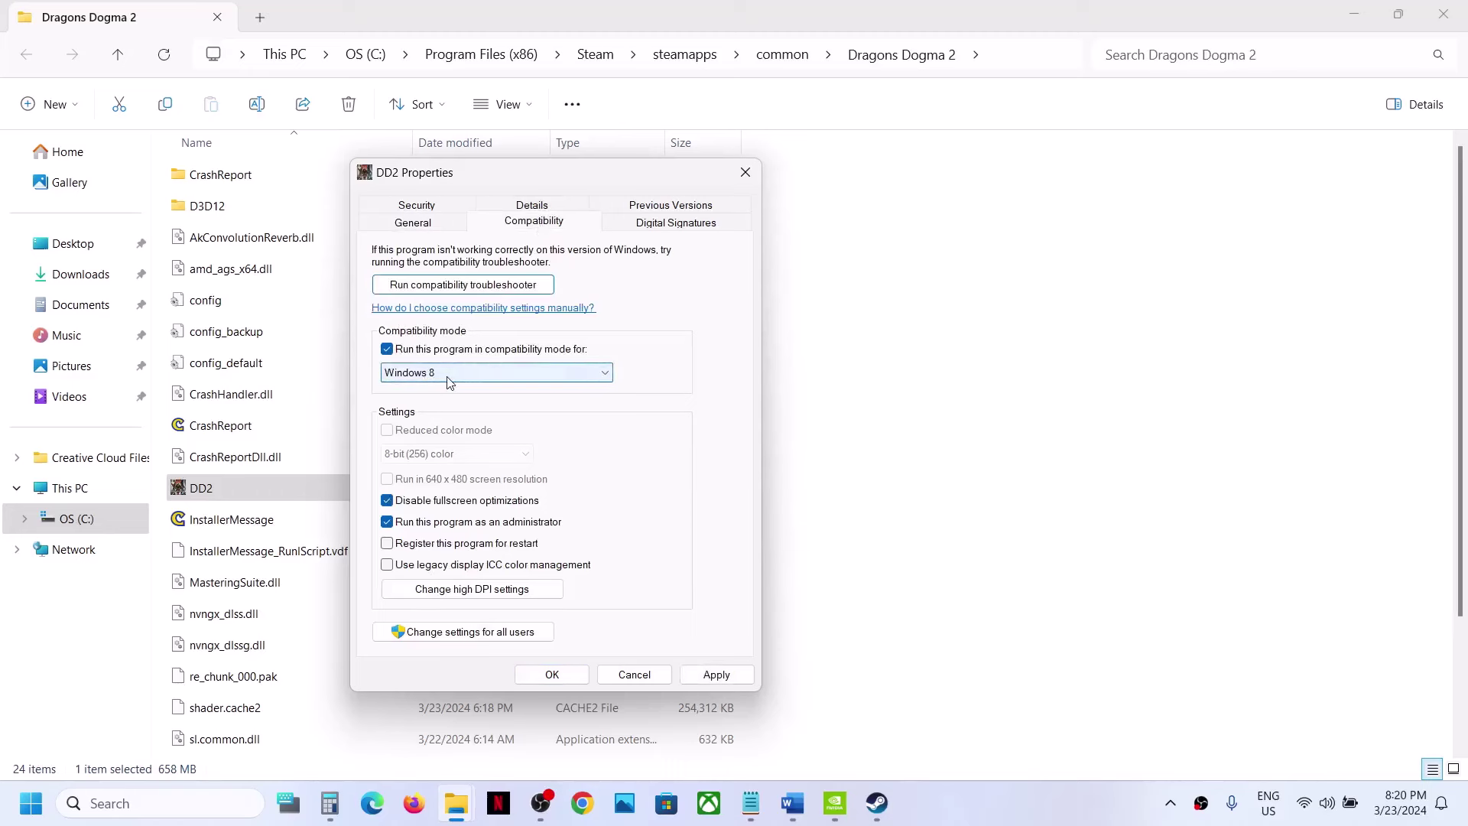
click(702, 672)
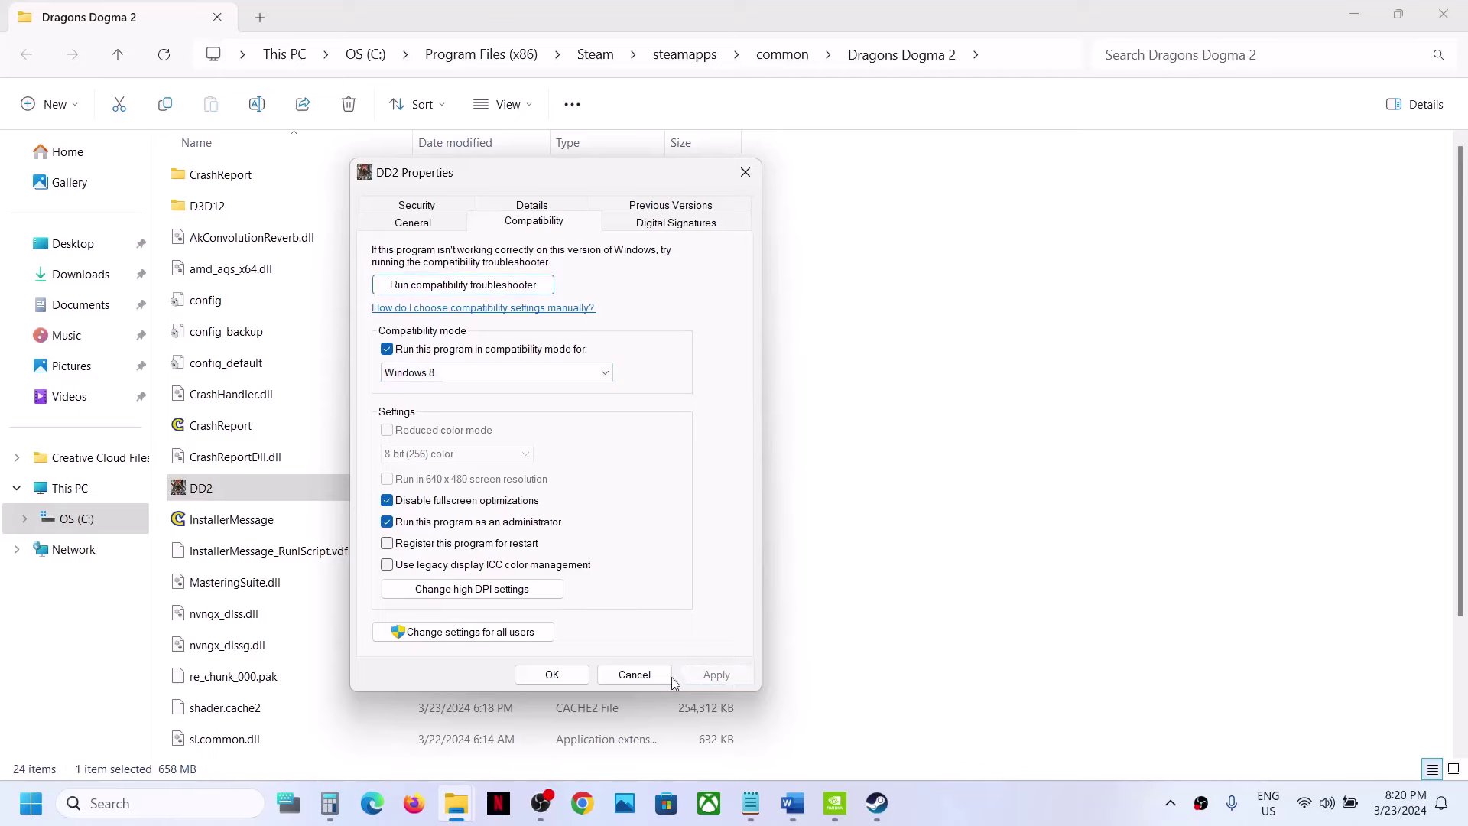
click(573, 681)
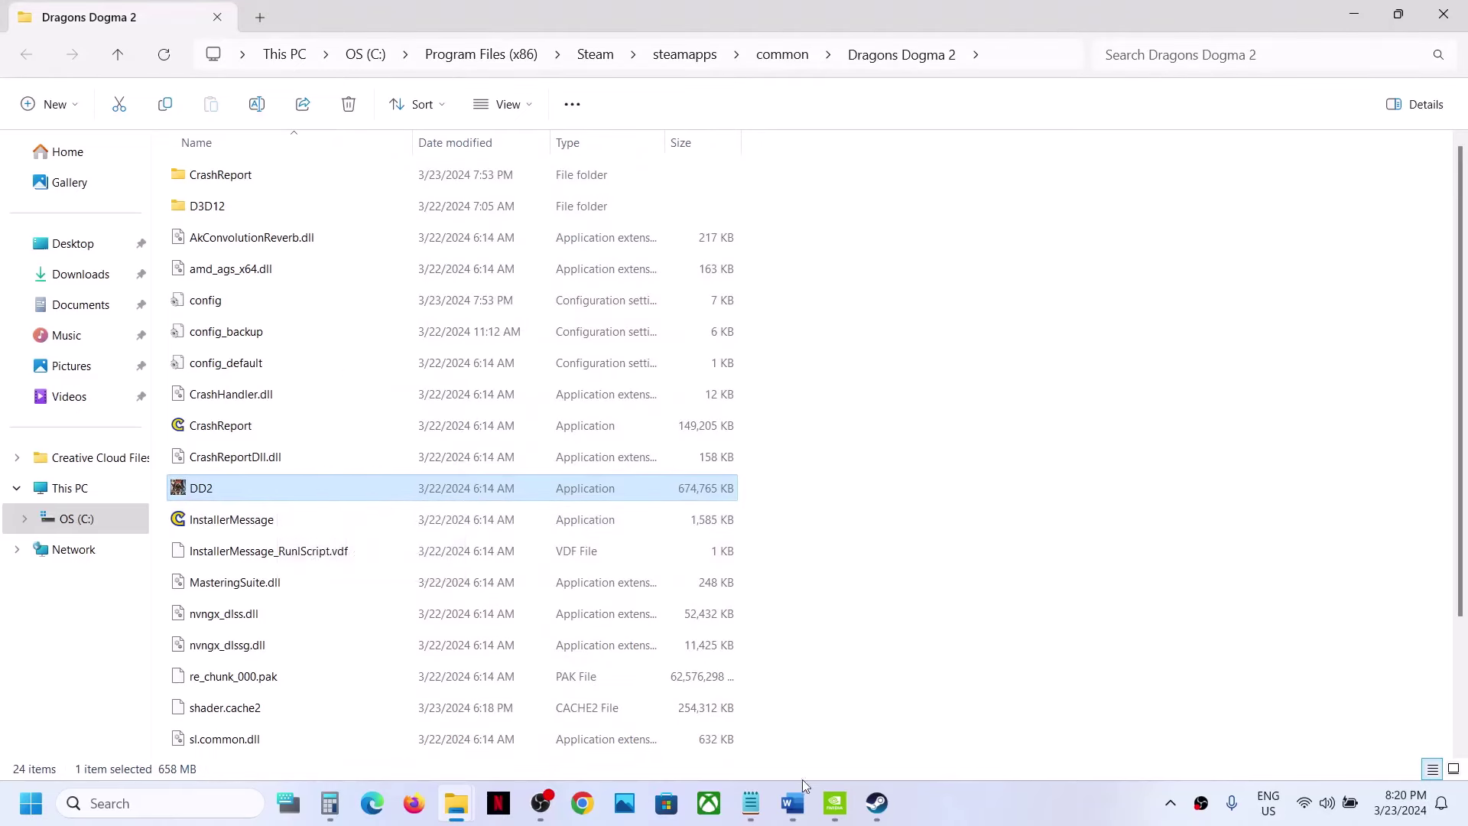
Review Step 3 in the Word document, highlighting the Windows 8 and bad performance wording.
click(792, 803)
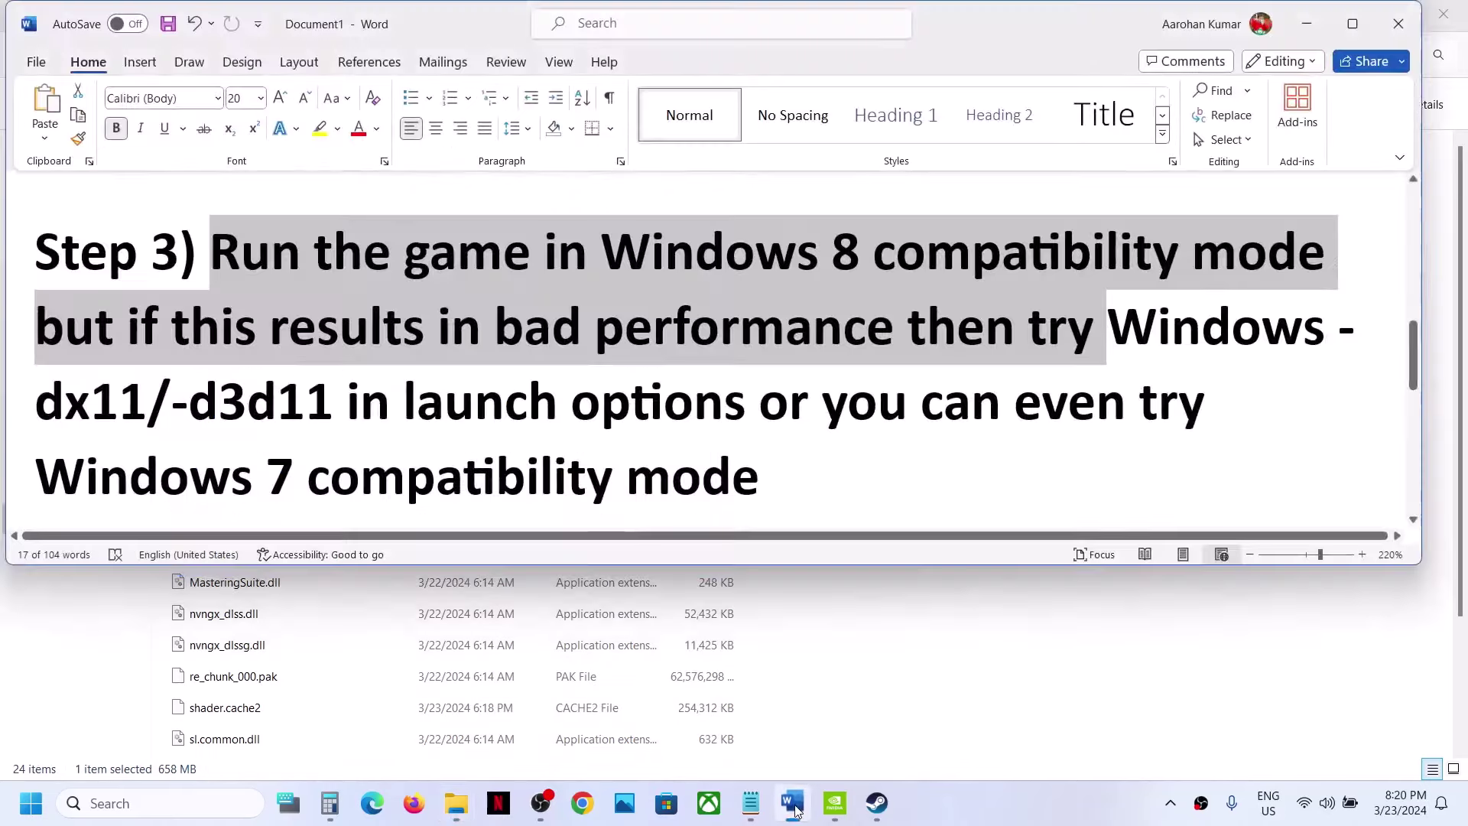
click(740, 330)
drag(604, 254, 788, 257)
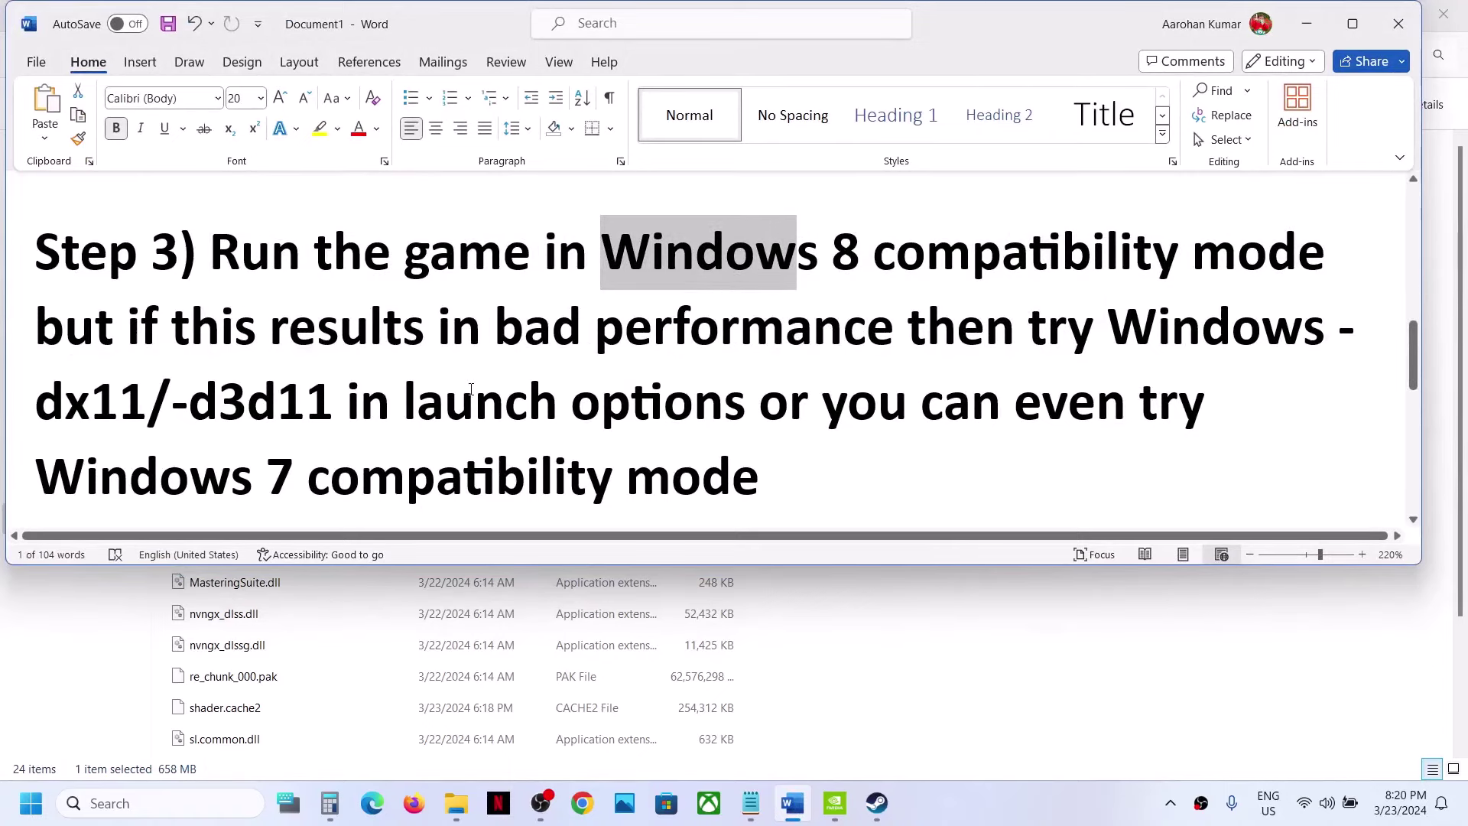
drag(460, 339, 797, 340)
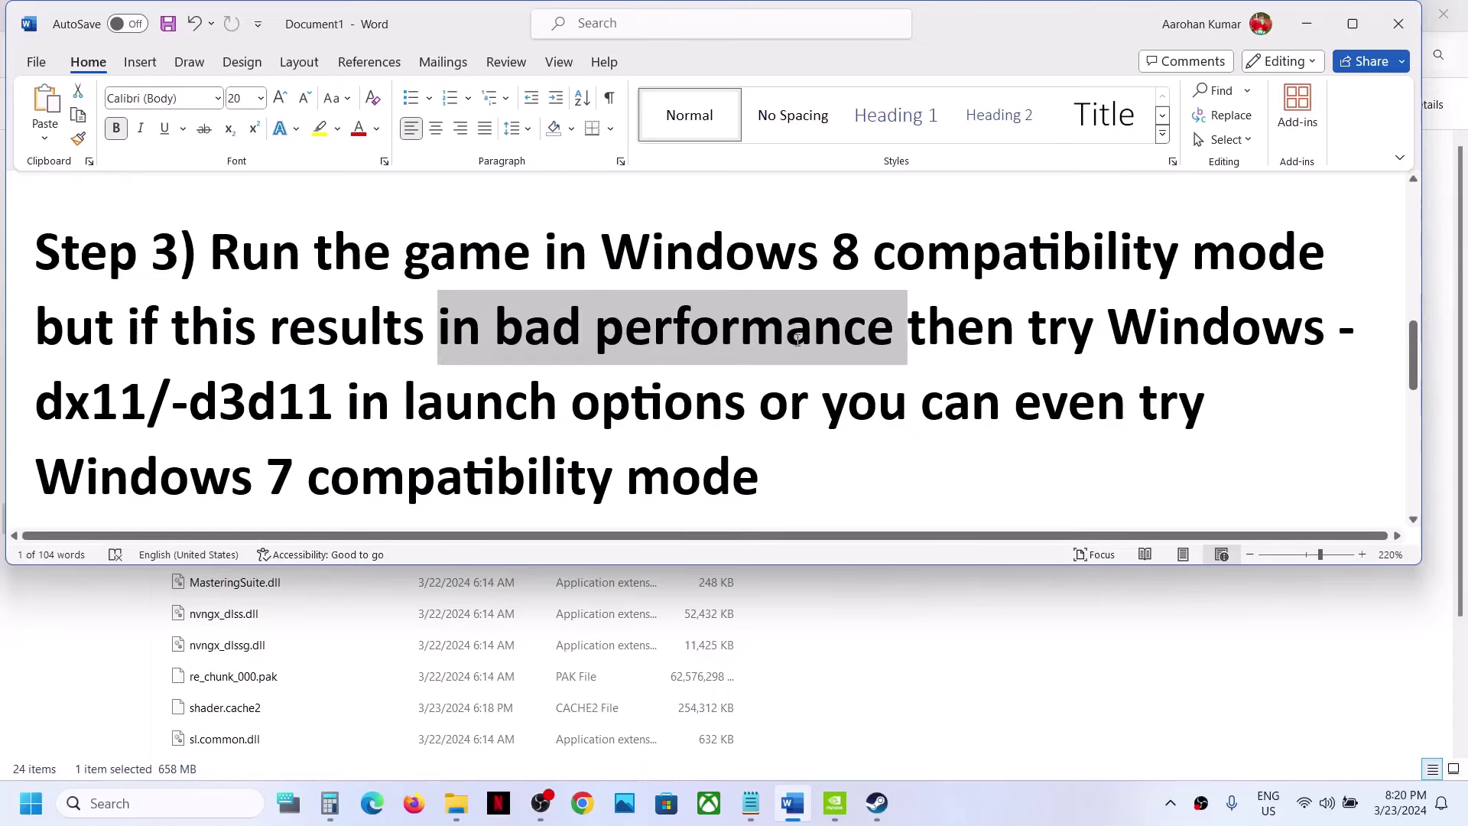
click(957, 329)
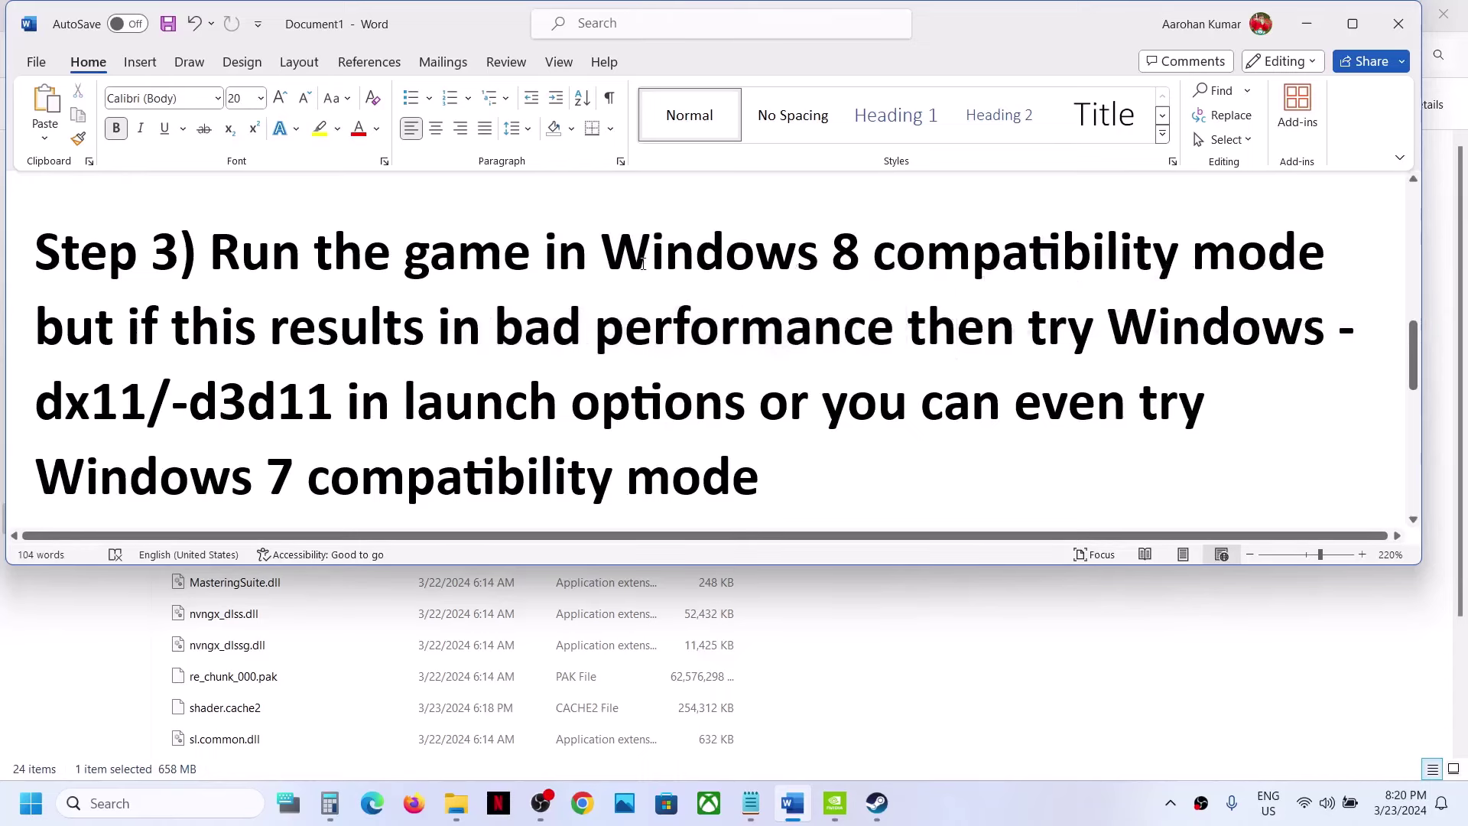
drag(642, 264, 831, 263)
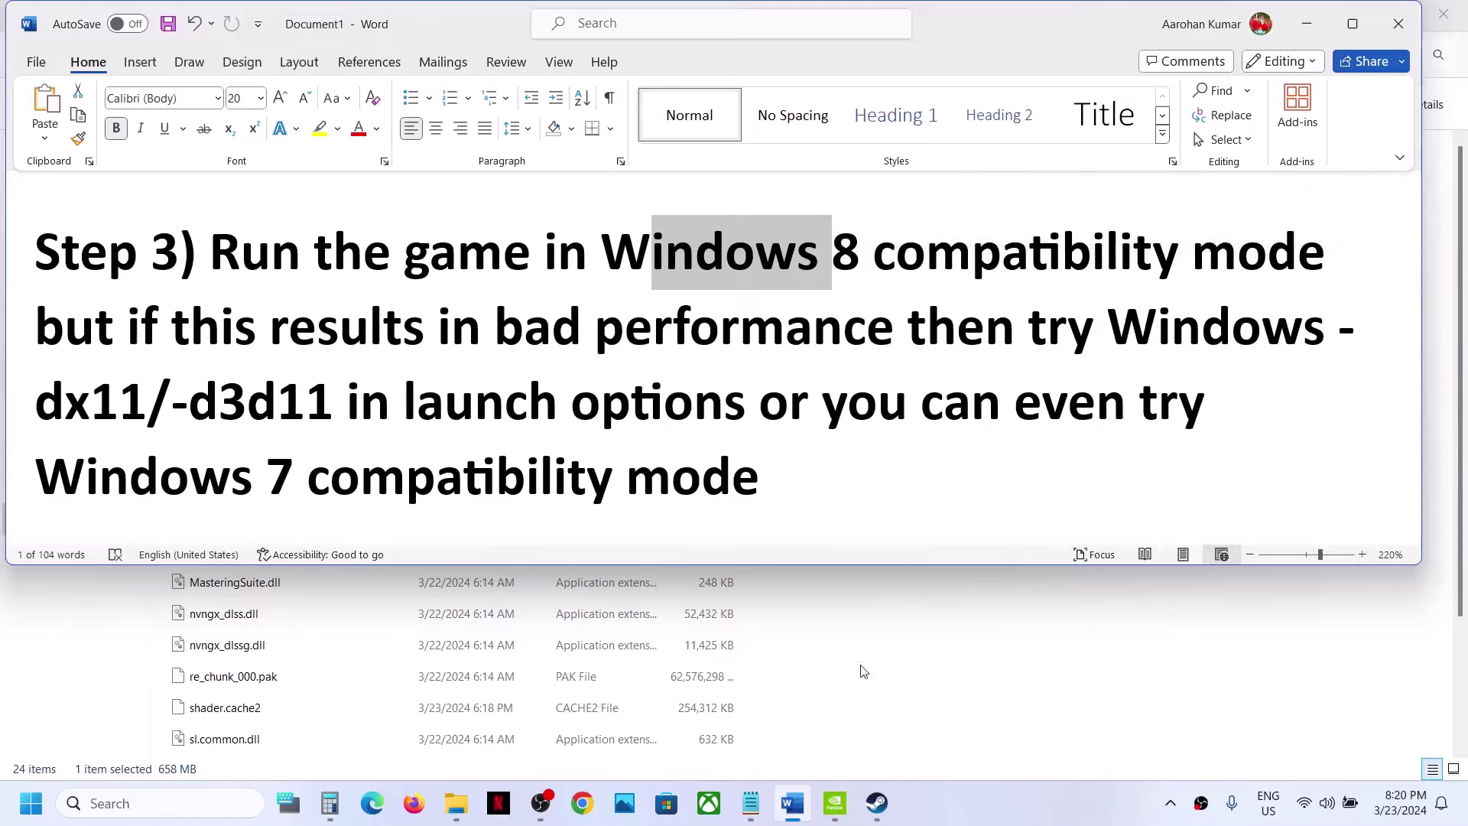
Switch to Steam and replace Dragon's Dogma 2's launch options with -dx11, then close the game's properties.
click(877, 803)
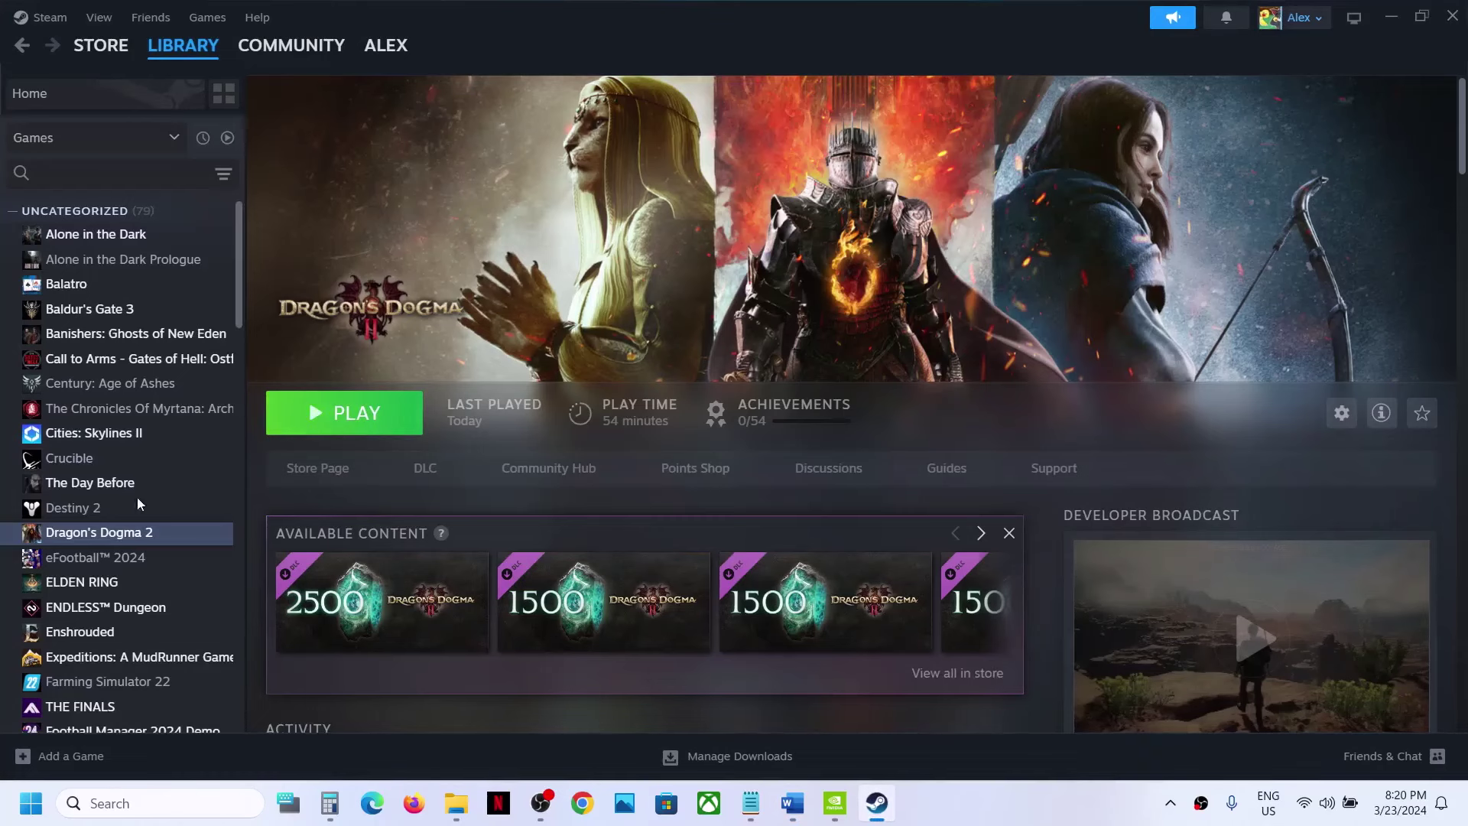
right_click(121, 532)
click(194, 677)
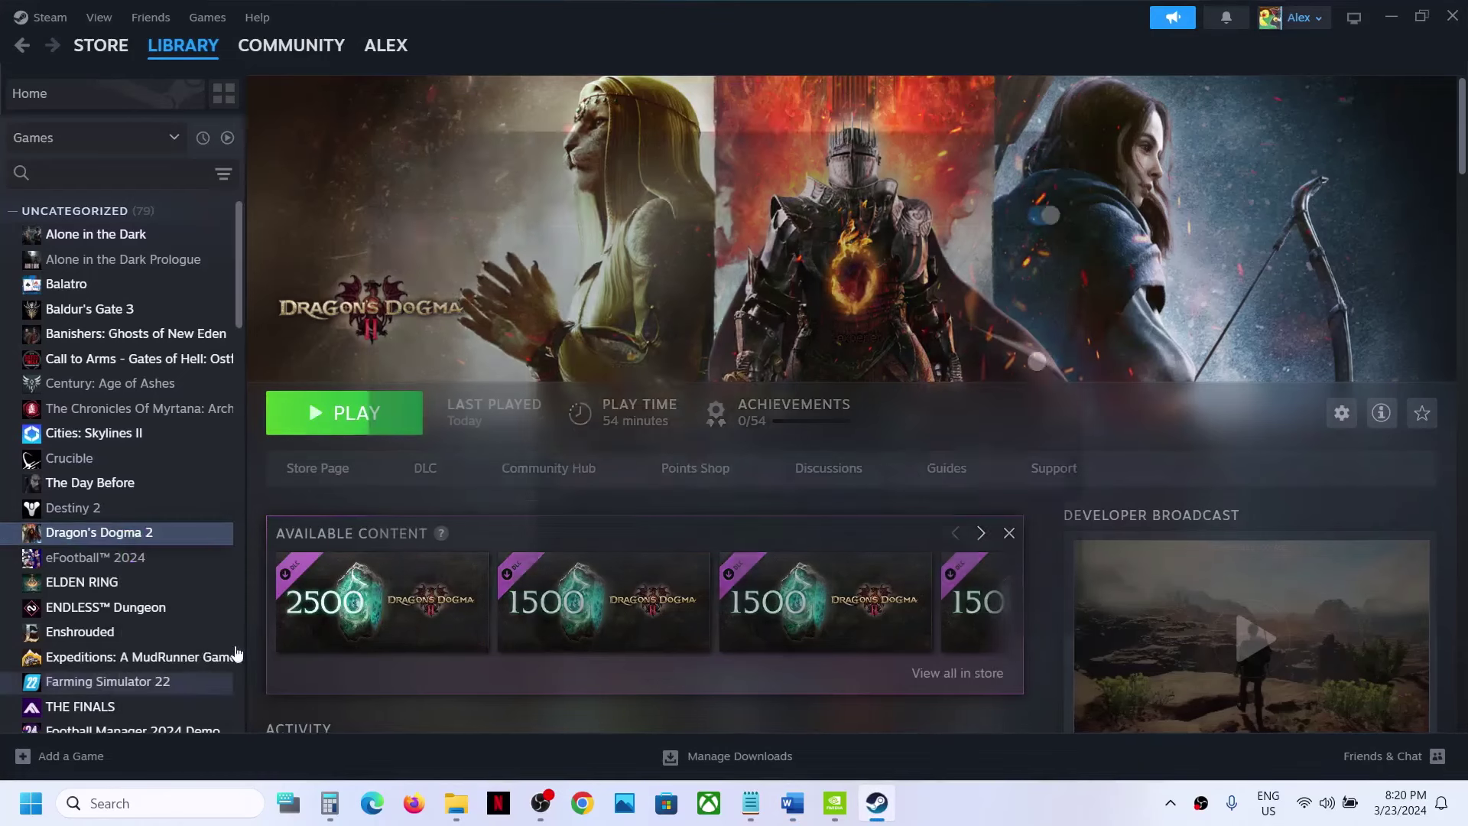
drag(635, 506, 483, 507)
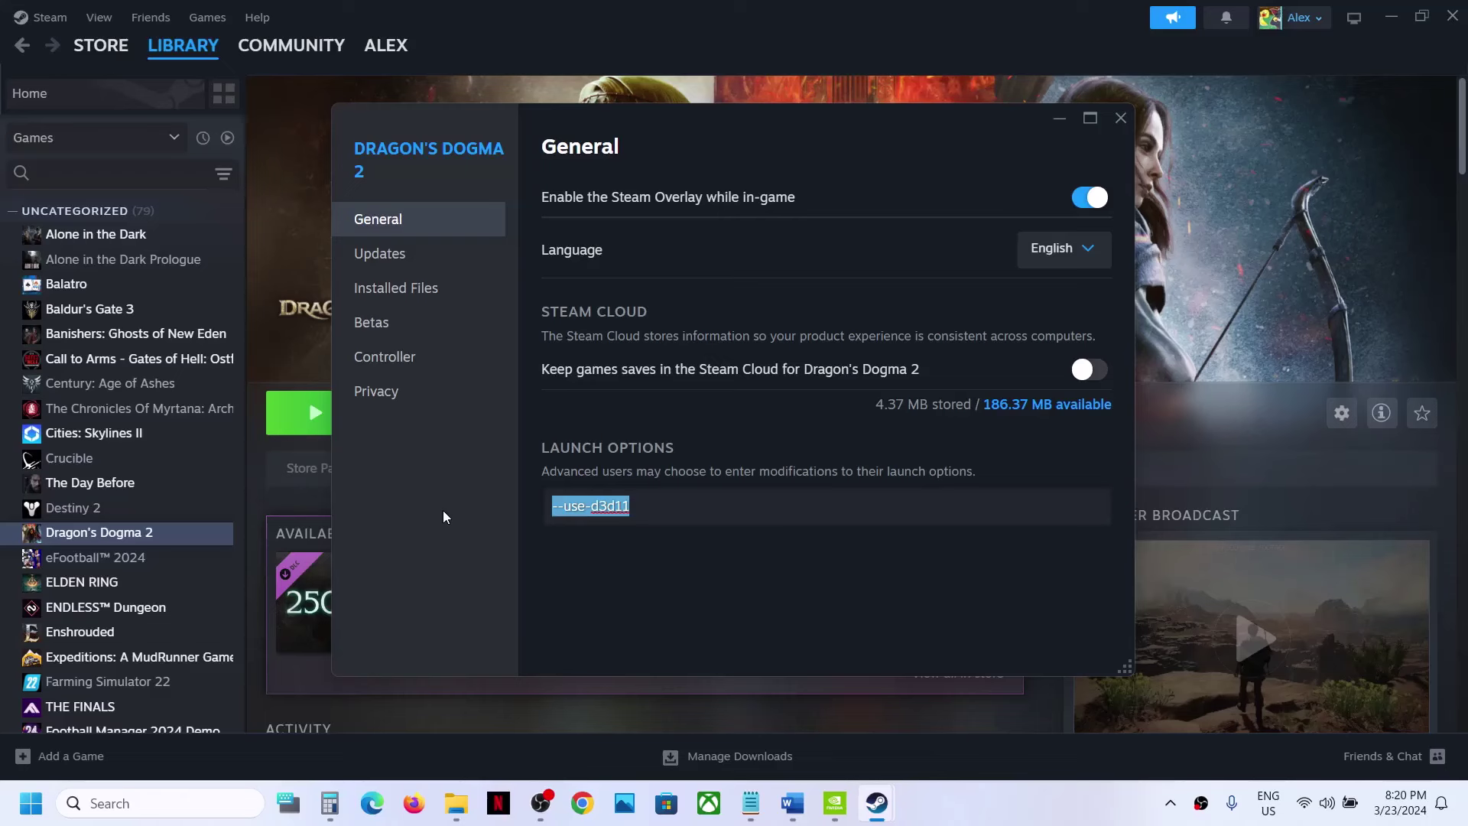
key(BackSpace)
text(-dx11)
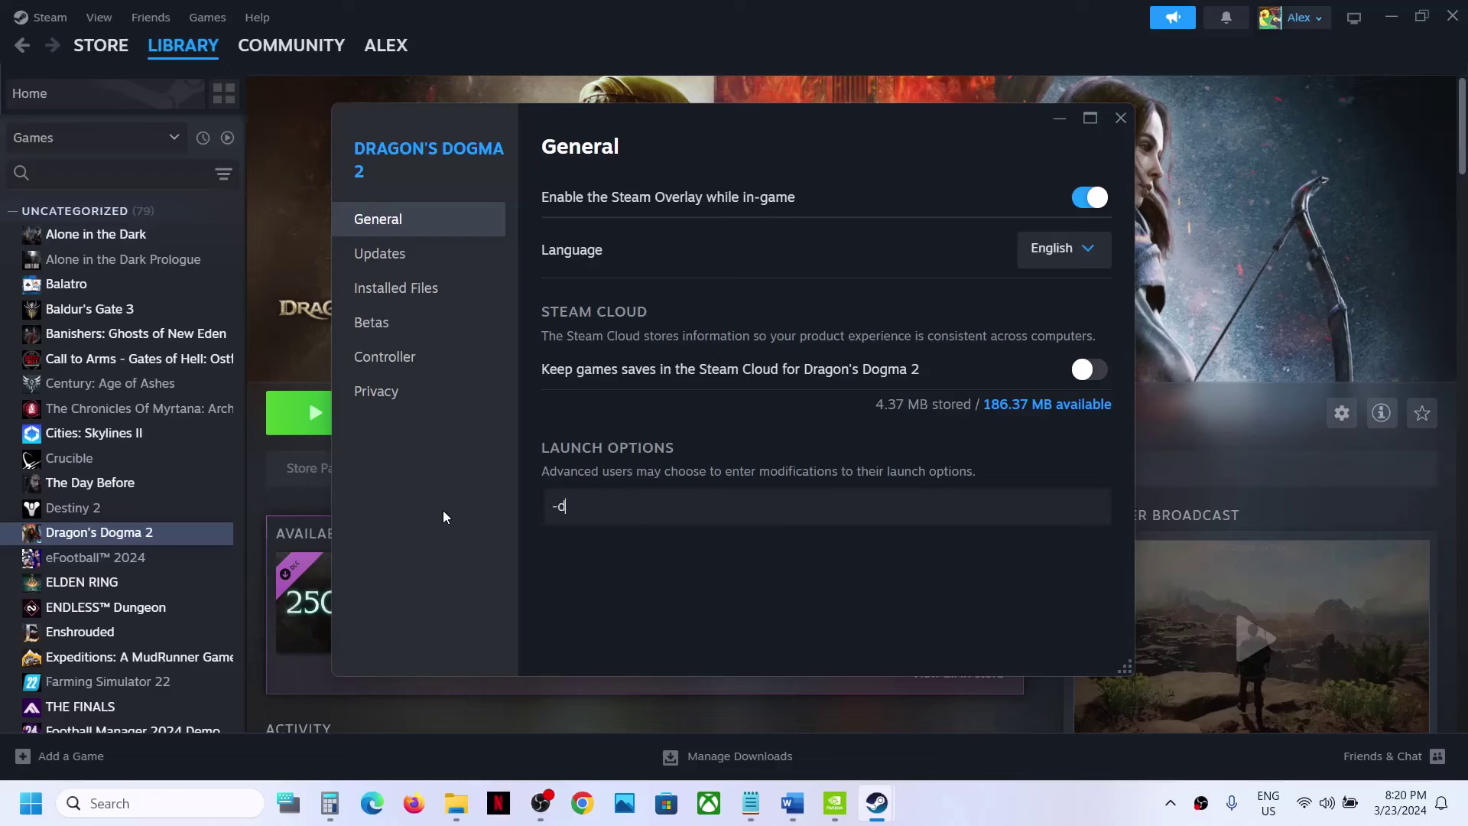
click(593, 581)
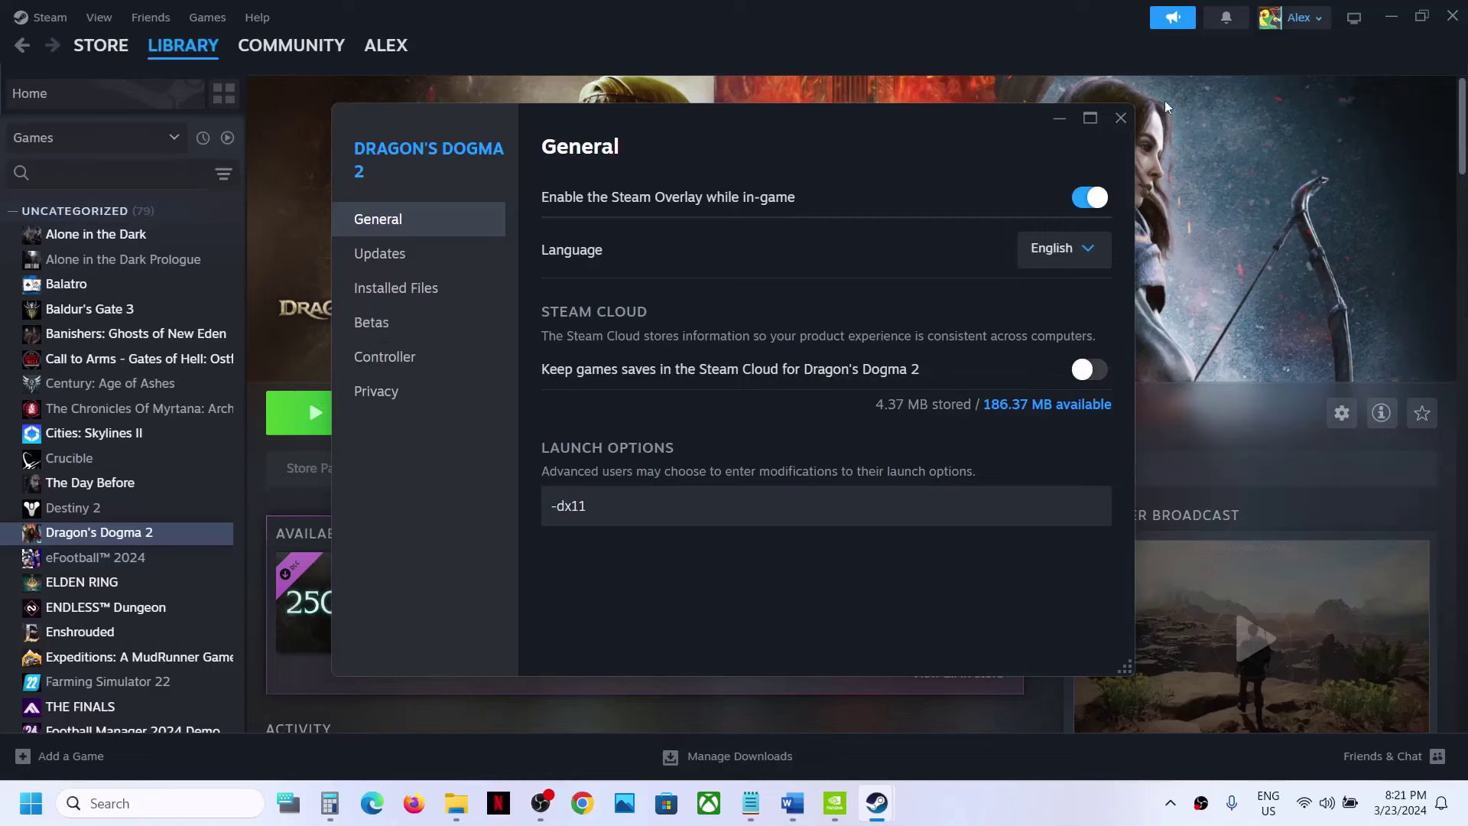
click(1129, 118)
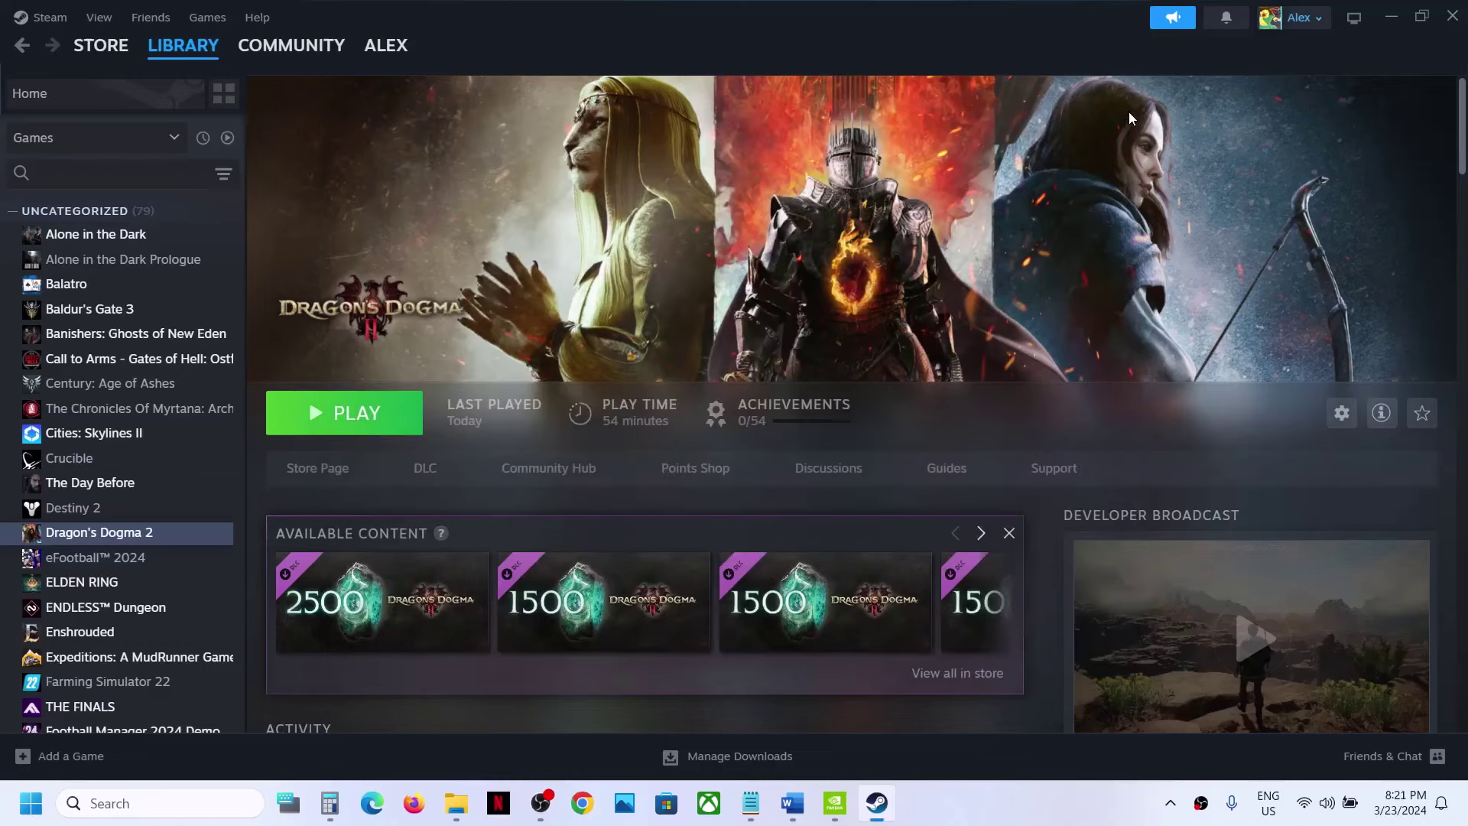
Change Dragon's Dogma 2's launch options to -d3d11 and close the game's properties.
right_click(182, 533)
click(265, 681)
click(619, 506)
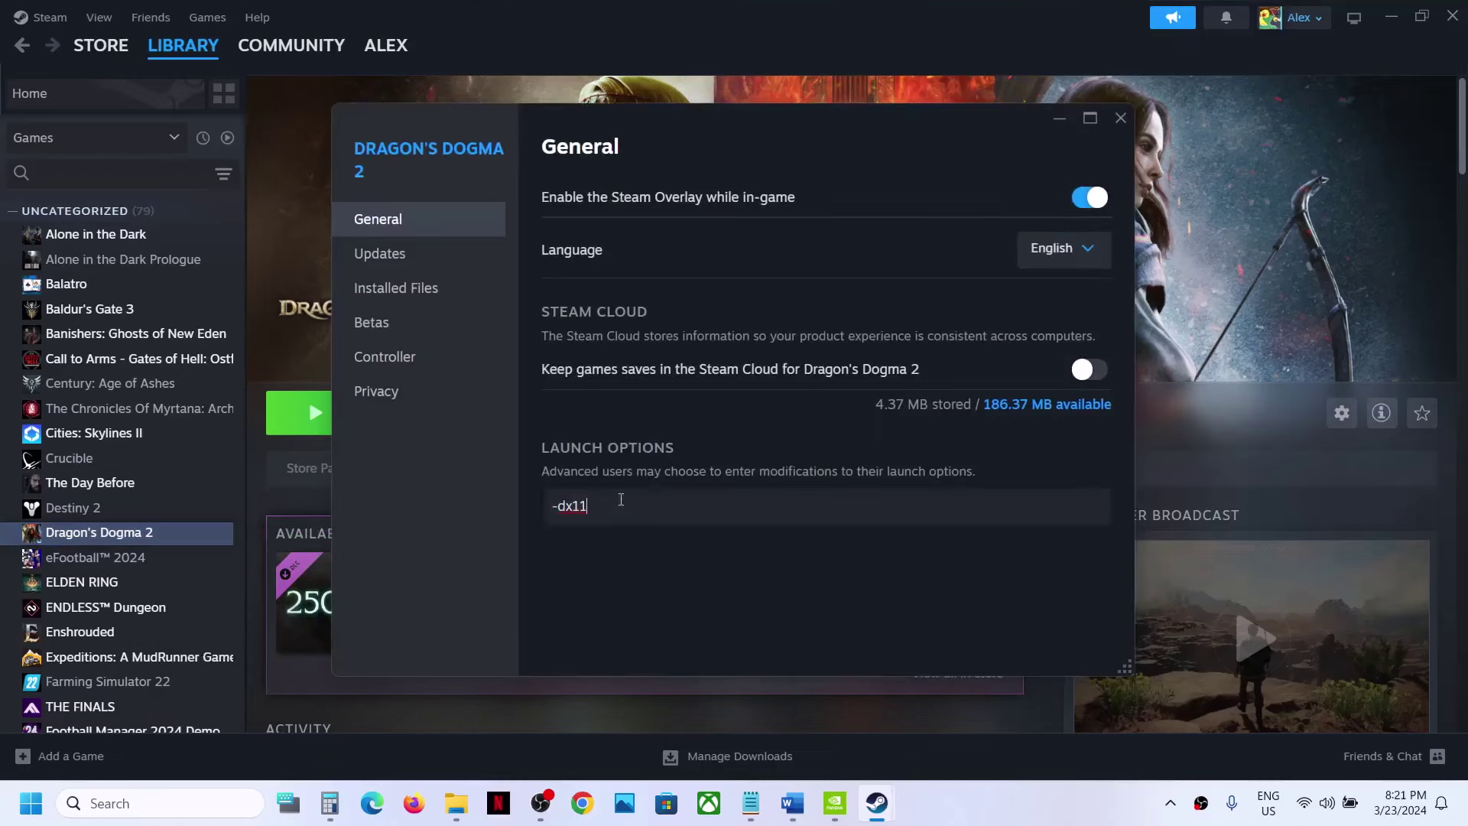
key(ctrl+a)
text(-d3d11)
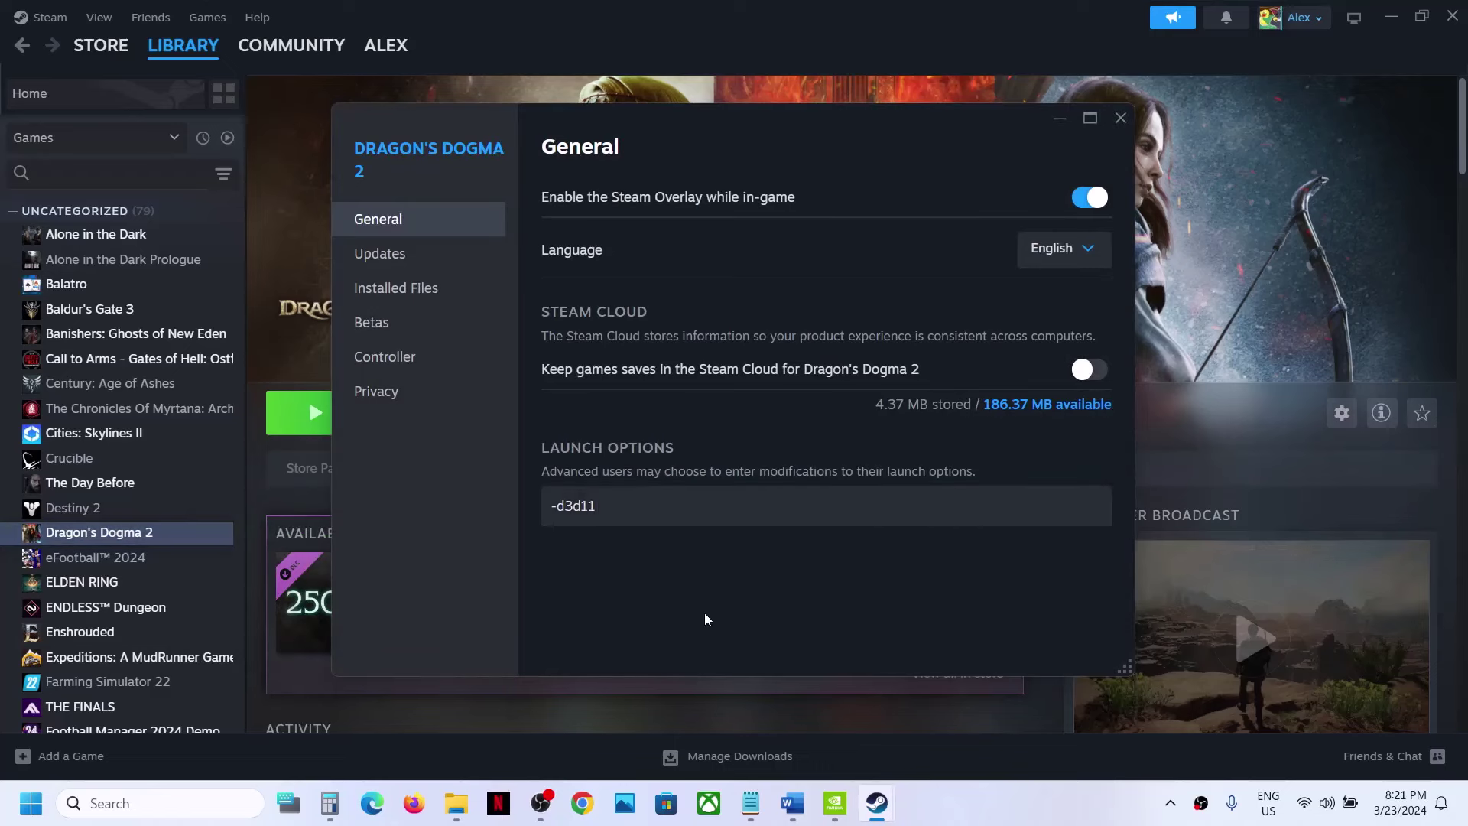
click(1118, 117)
Clear Dragon's Dogma 2's launch options completely and close the game's properties.
right_click(153, 533)
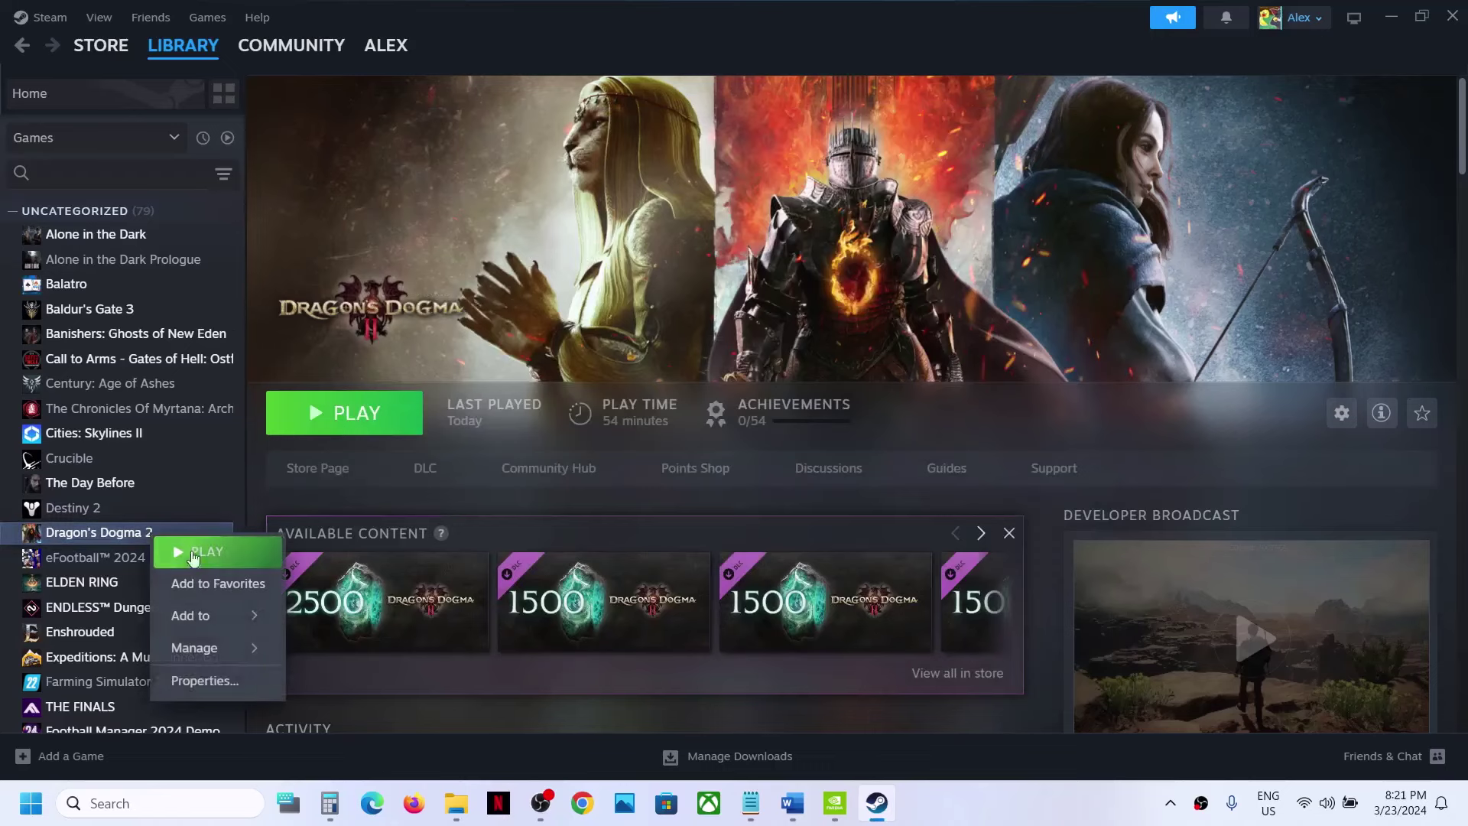
click(234, 678)
key(ctrl+a)
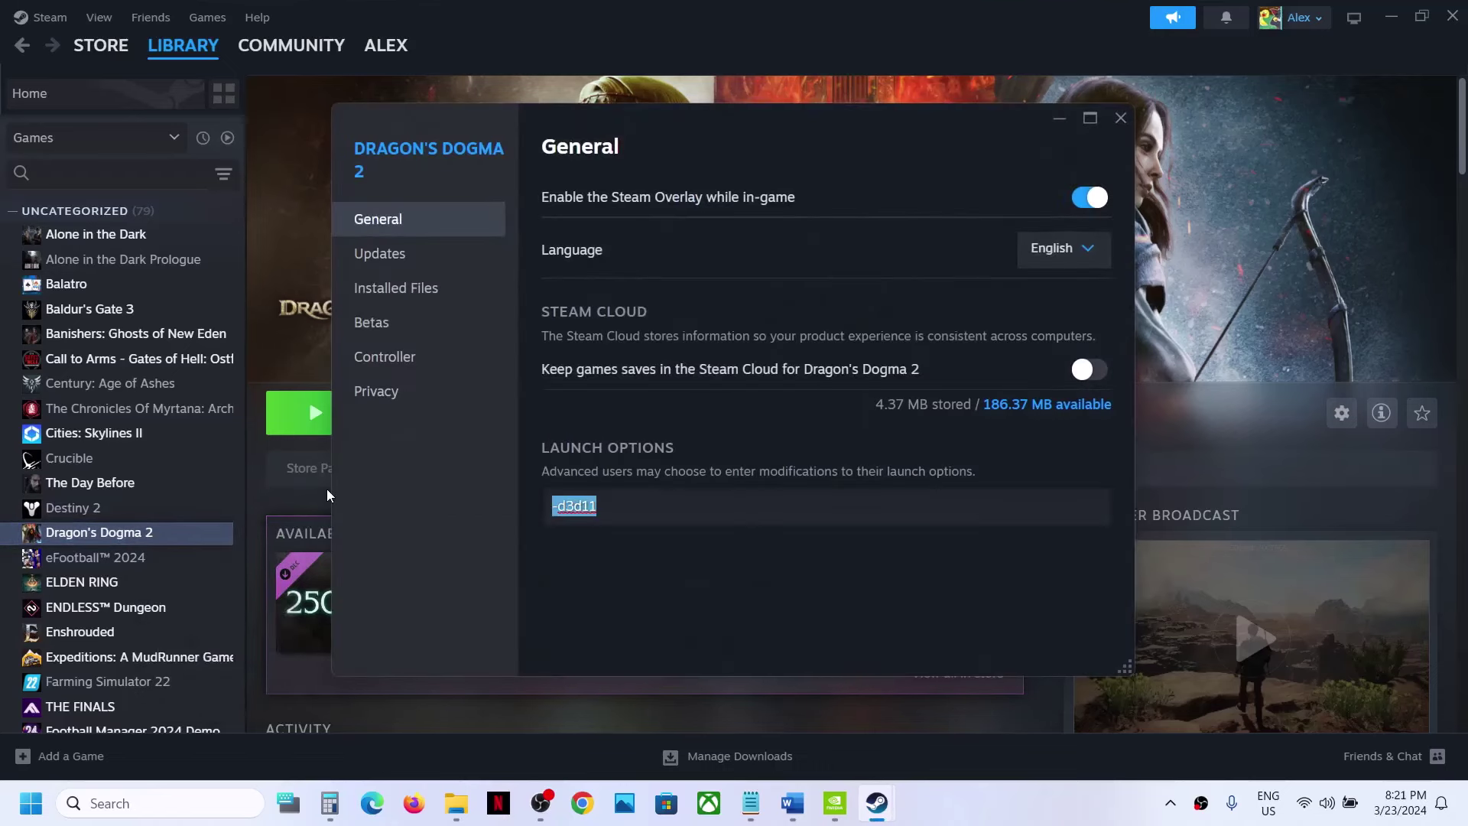
key(BackSpace)
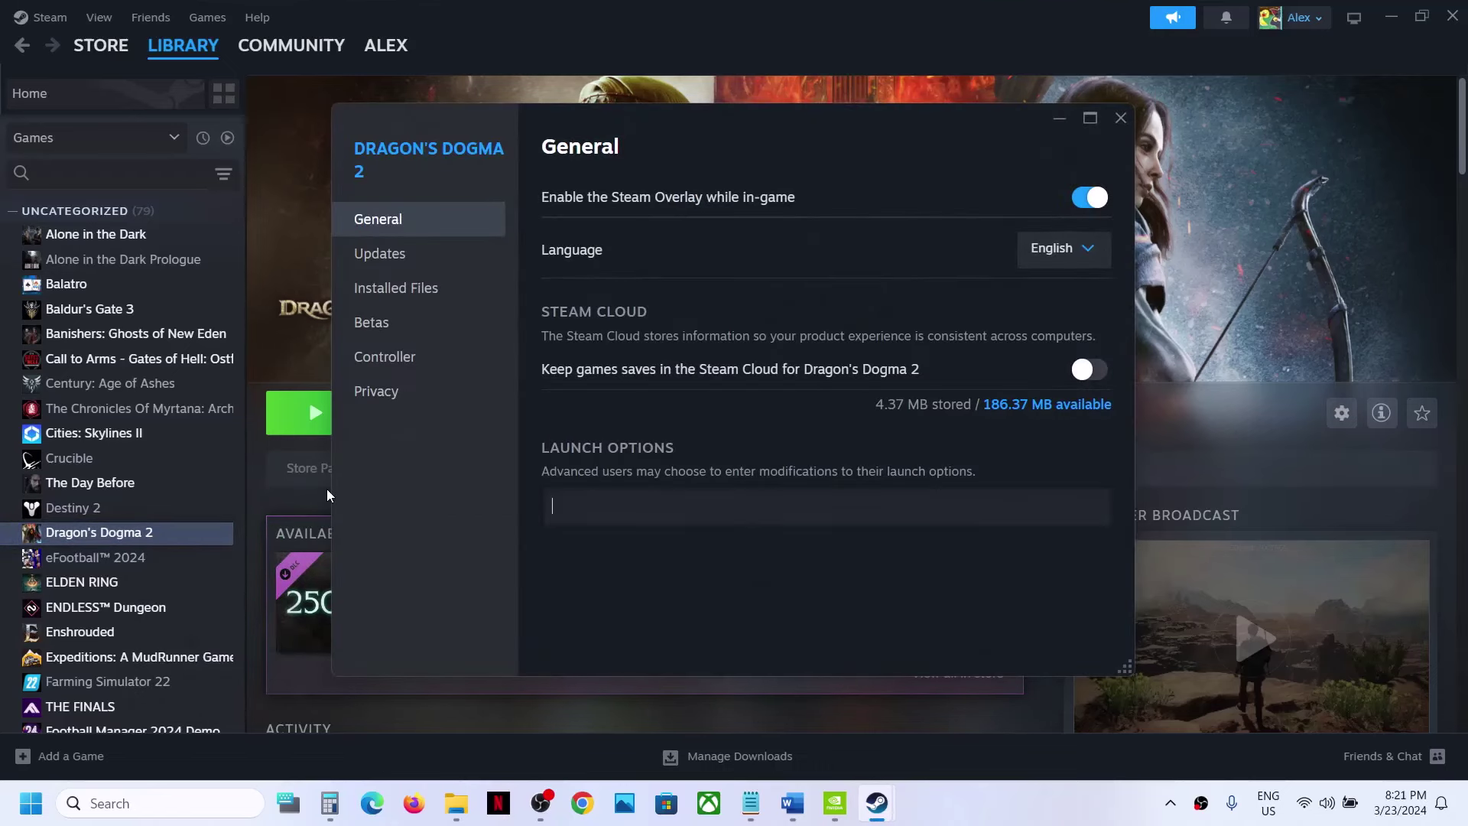
click(1121, 118)
Switch to the Word document and highlight Step 3's Windows 7 compatibility mode suggestion.
click(793, 803)
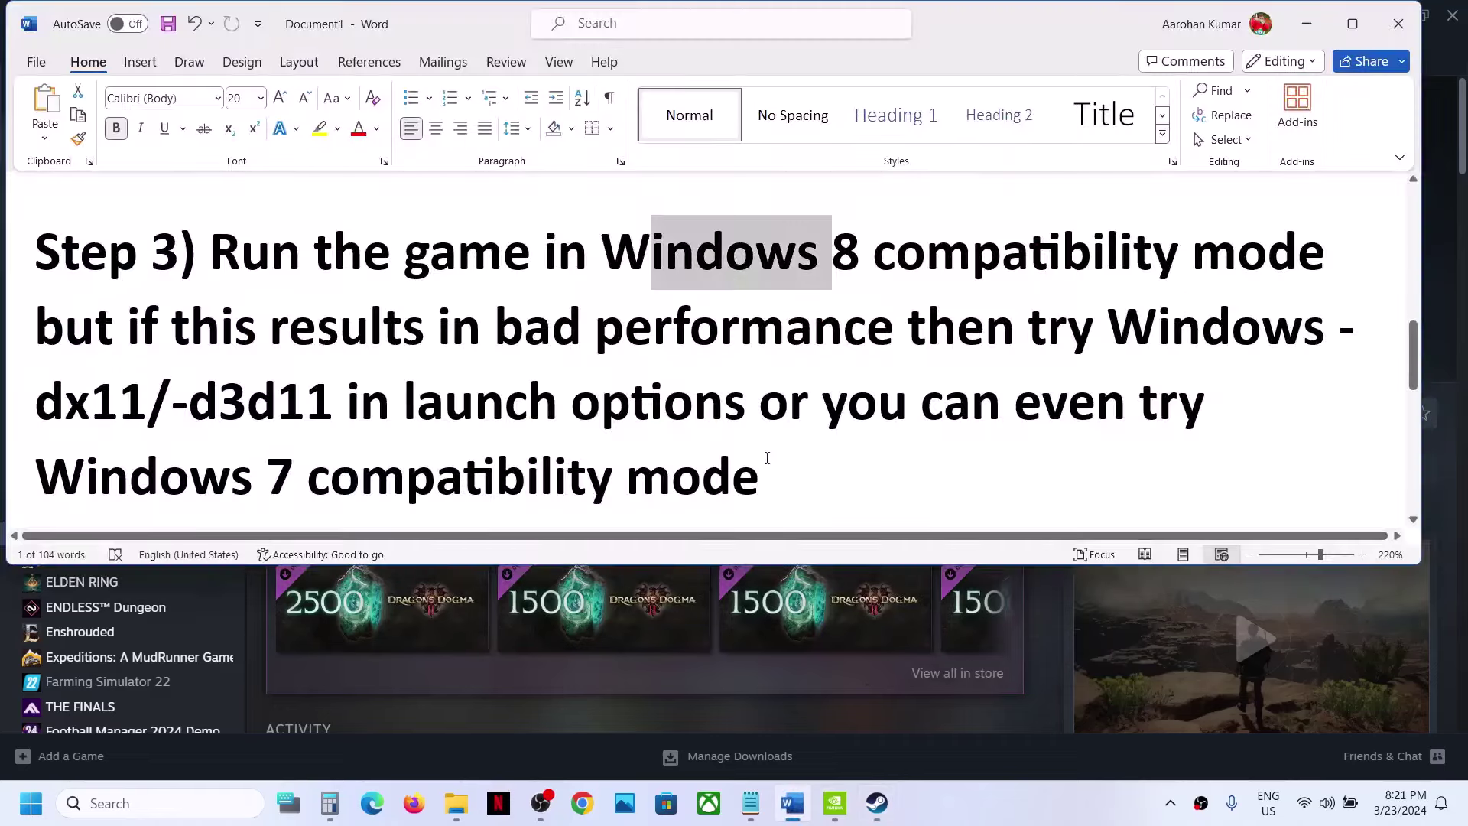
scroll(767, 458, down, 1)
drag(126, 426, 360, 428)
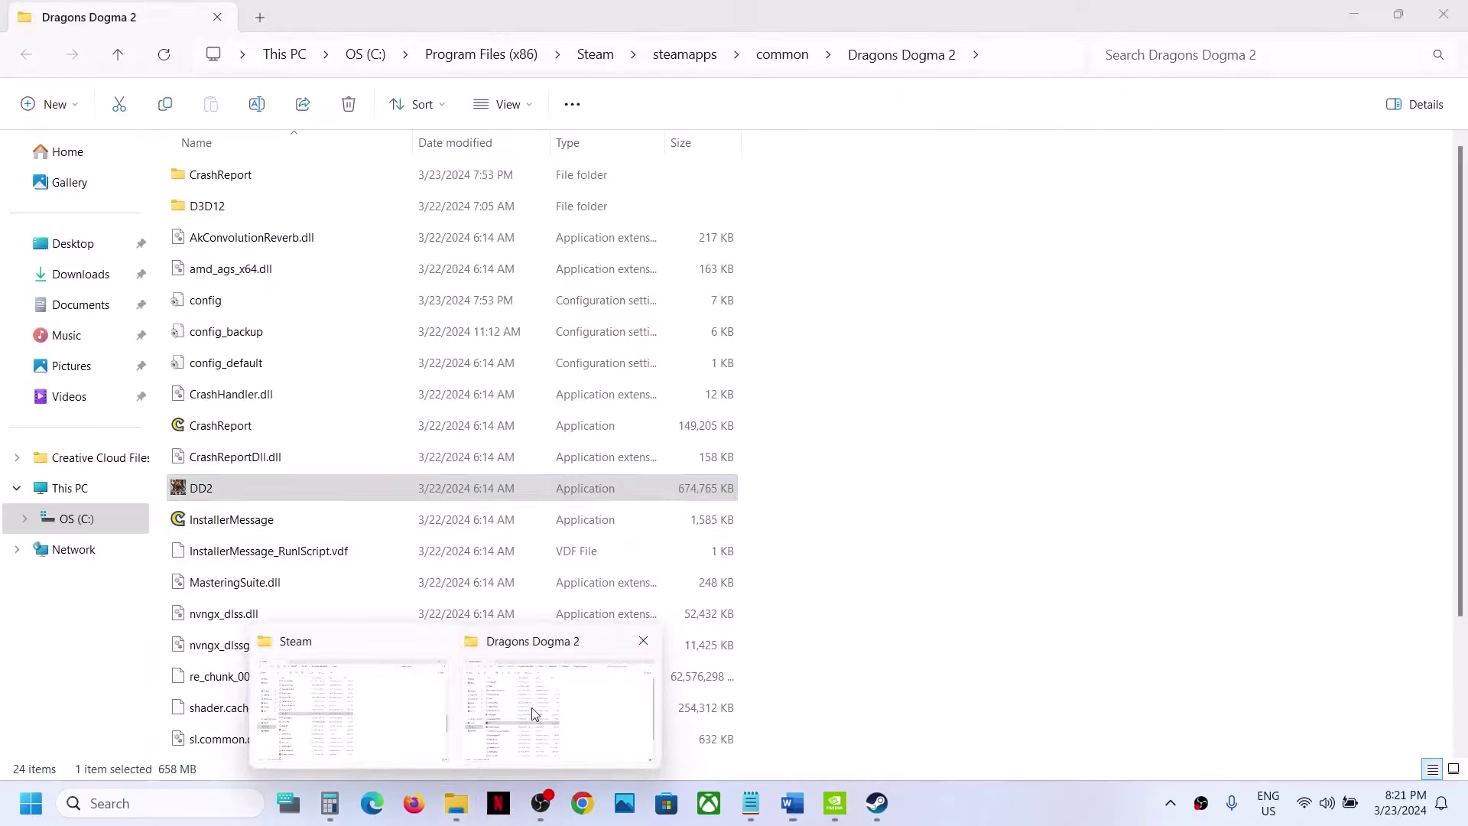
Switch to the Dragons Dogma 2 folder and set the DD2 application's compatibility mode to Windows 7, applying the change.
click(557, 703)
right_click(235, 489)
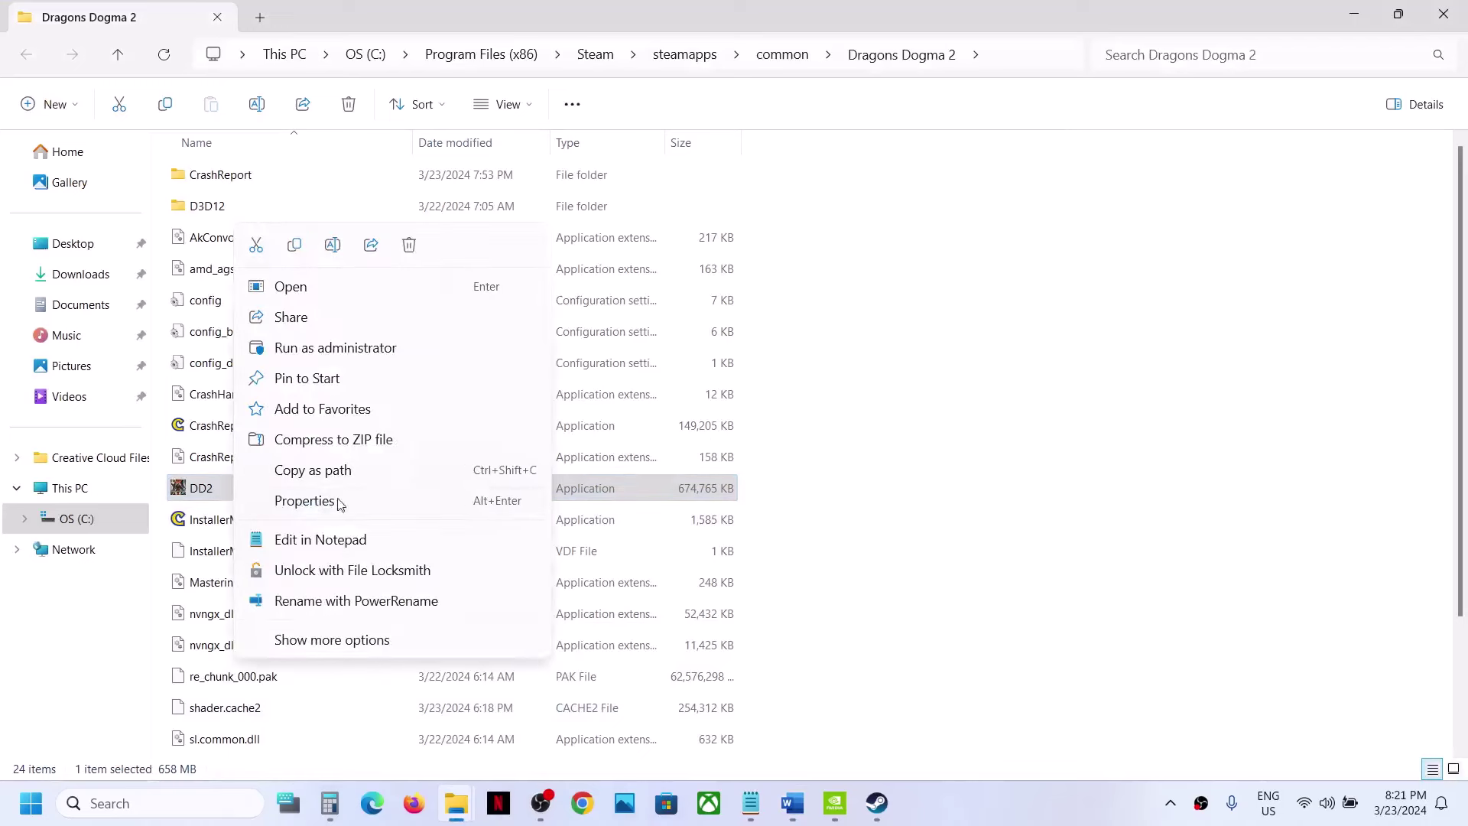
click(346, 496)
click(423, 303)
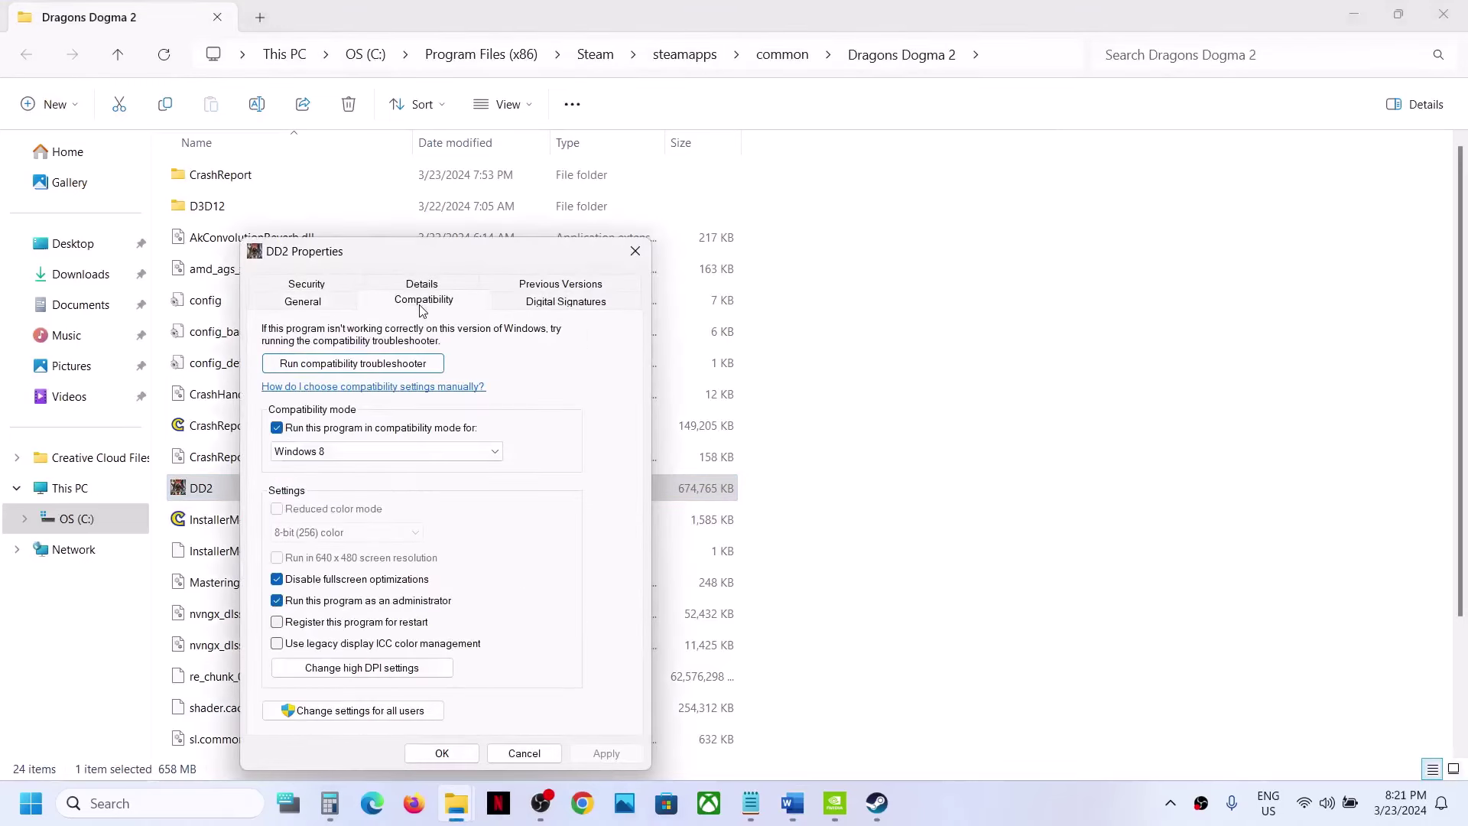
click(344, 452)
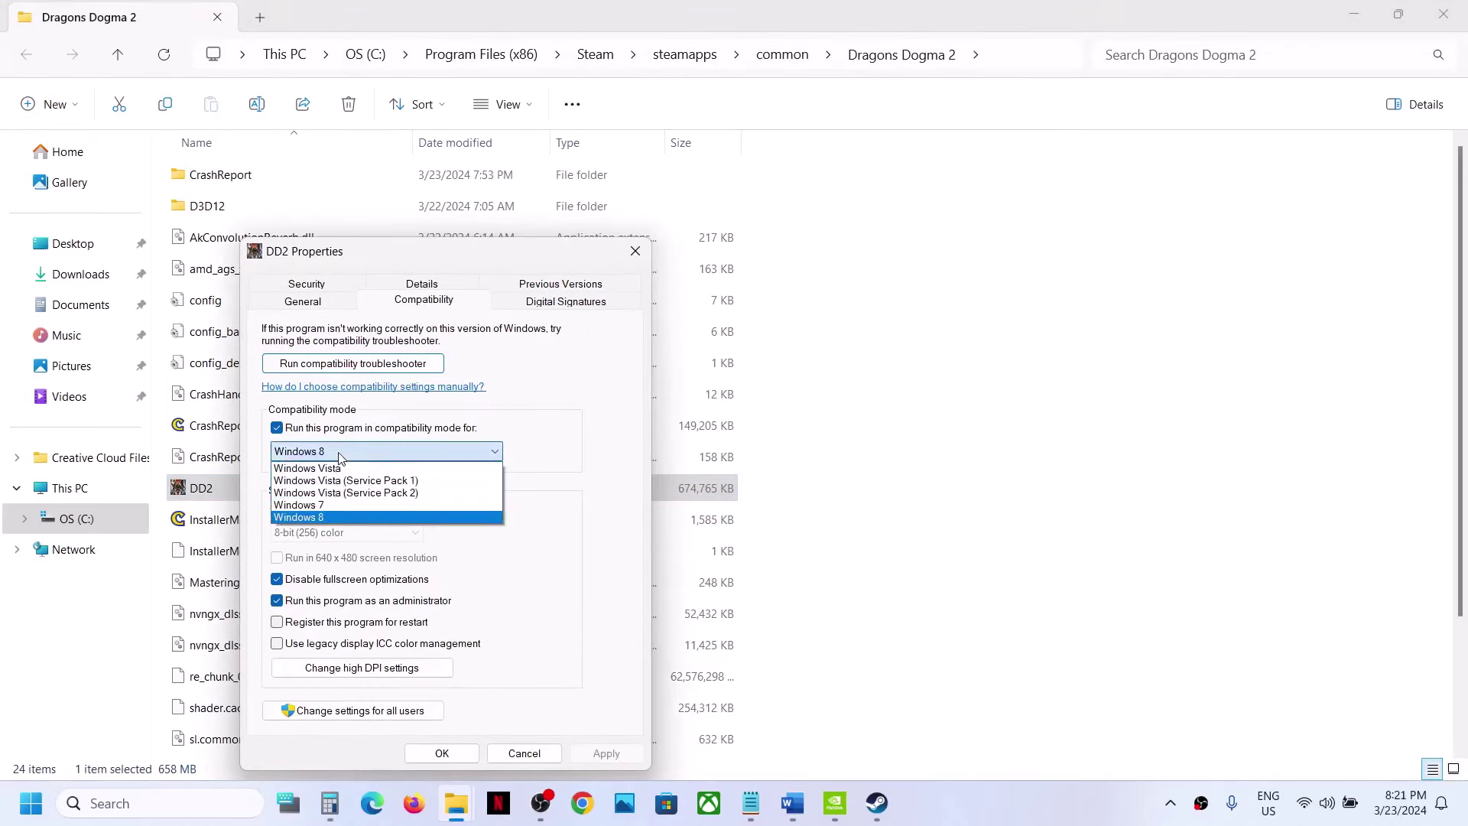
click(318, 505)
click(606, 754)
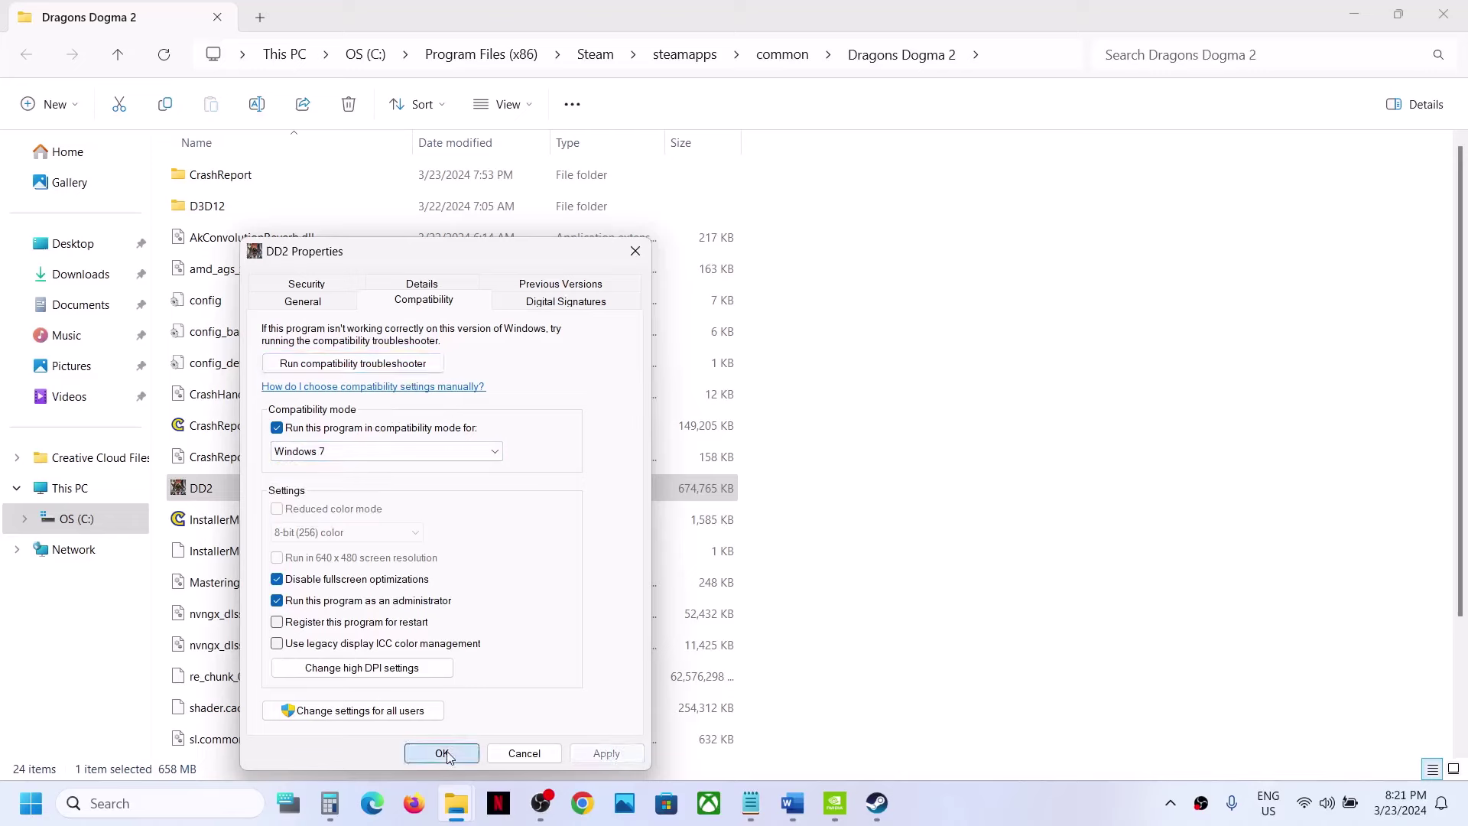
click(442, 754)
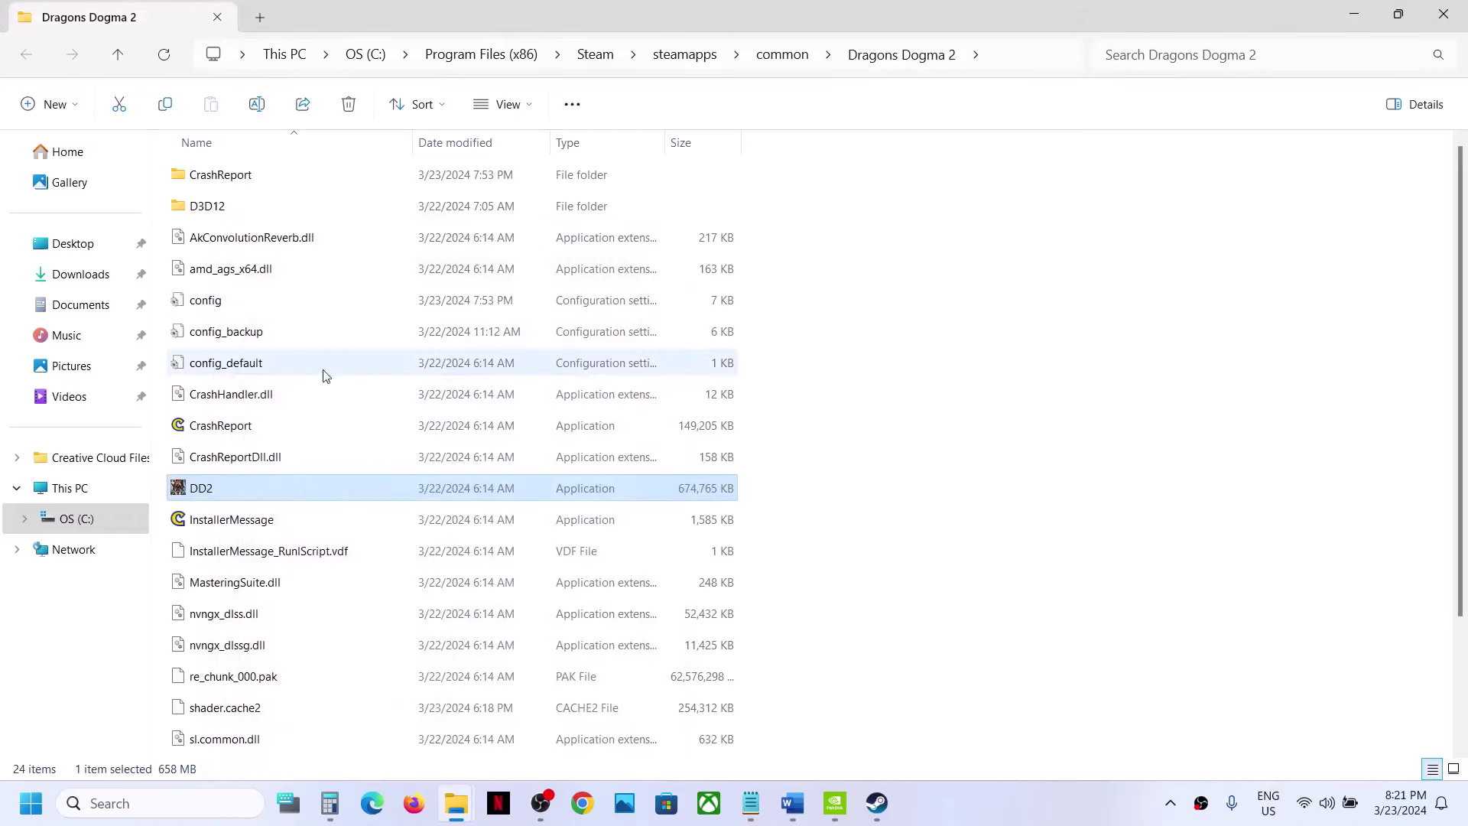
Switch to the Word document and highlight Step 4's instruction to verify the game files.
click(792, 802)
scroll(666, 472, down, 3)
scroll(666, 472, down, 3)
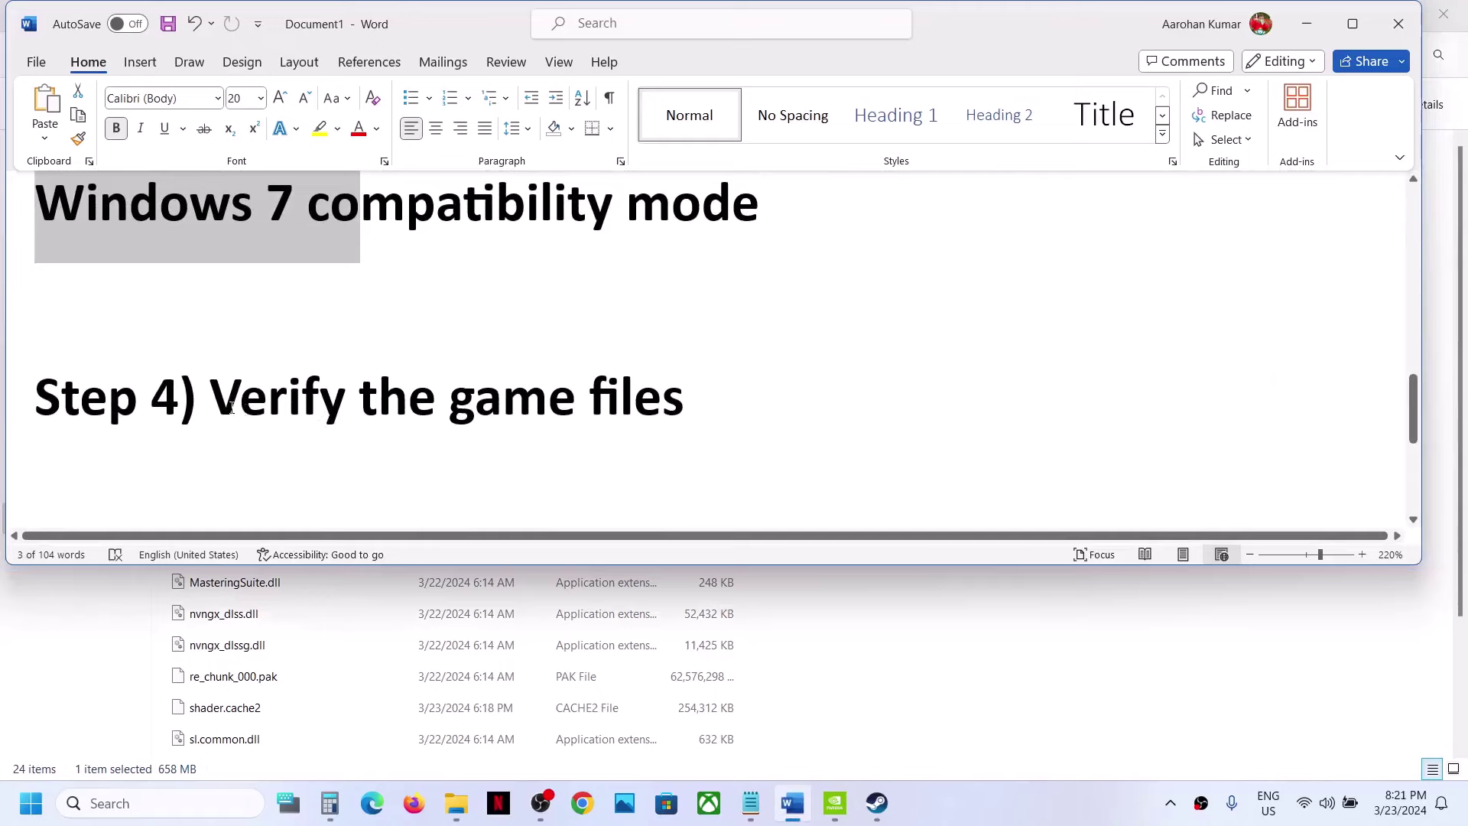
drag(243, 411, 634, 413)
Switch to Steam and start verifying the integrity of Dragon's Dogma 2's installed files.
click(876, 804)
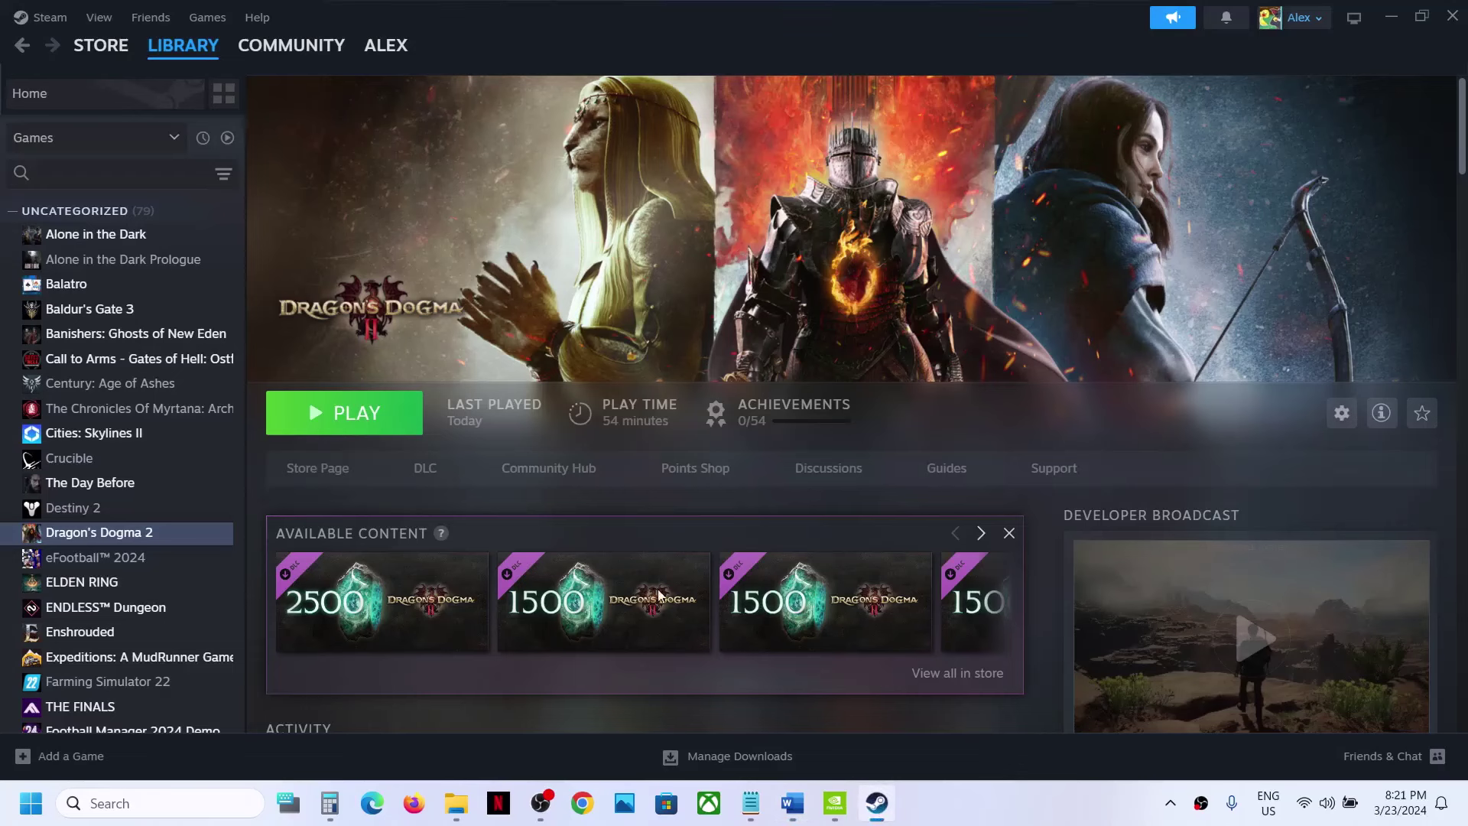
right_click(126, 536)
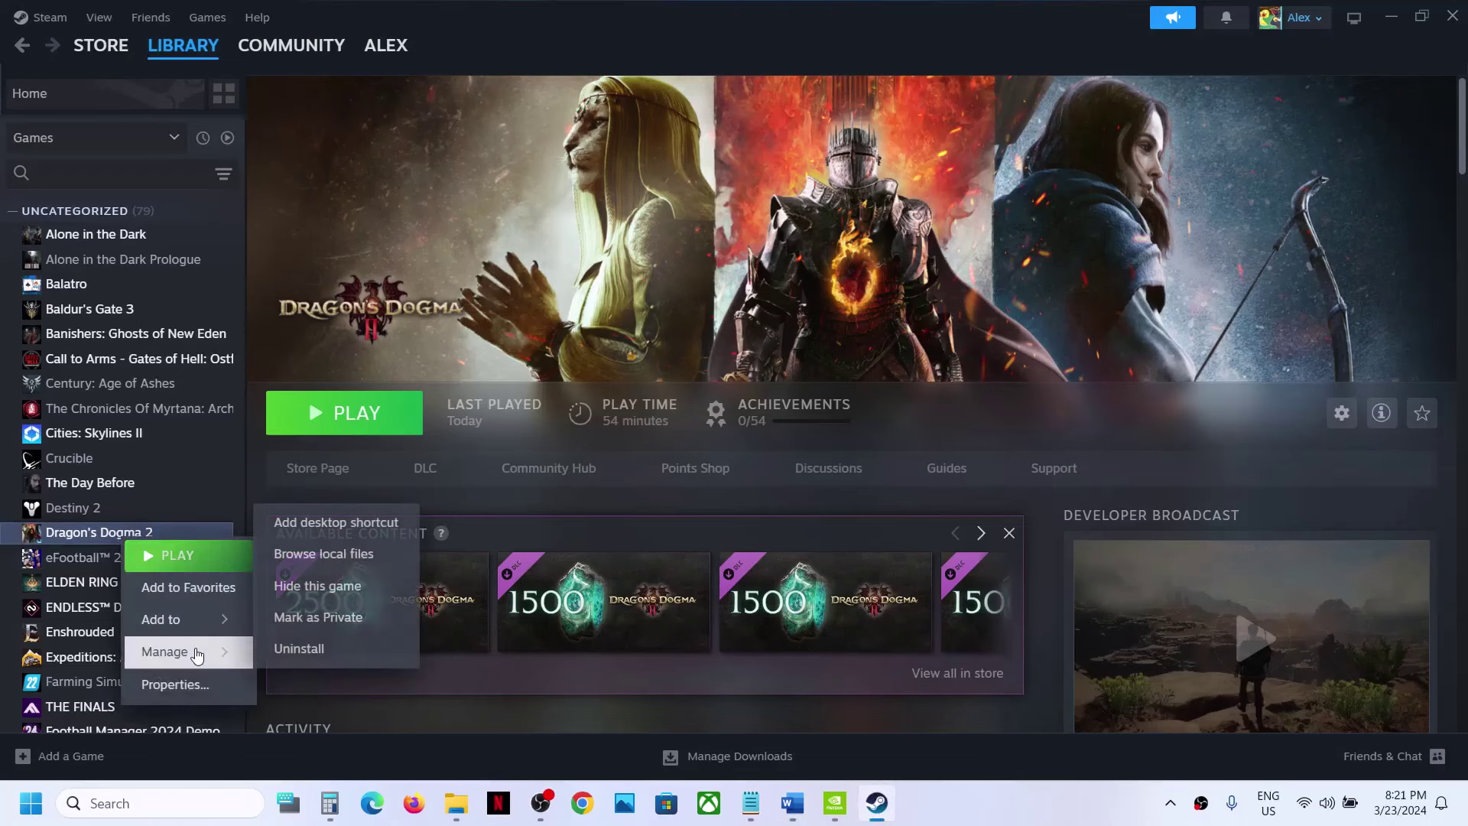
click(183, 683)
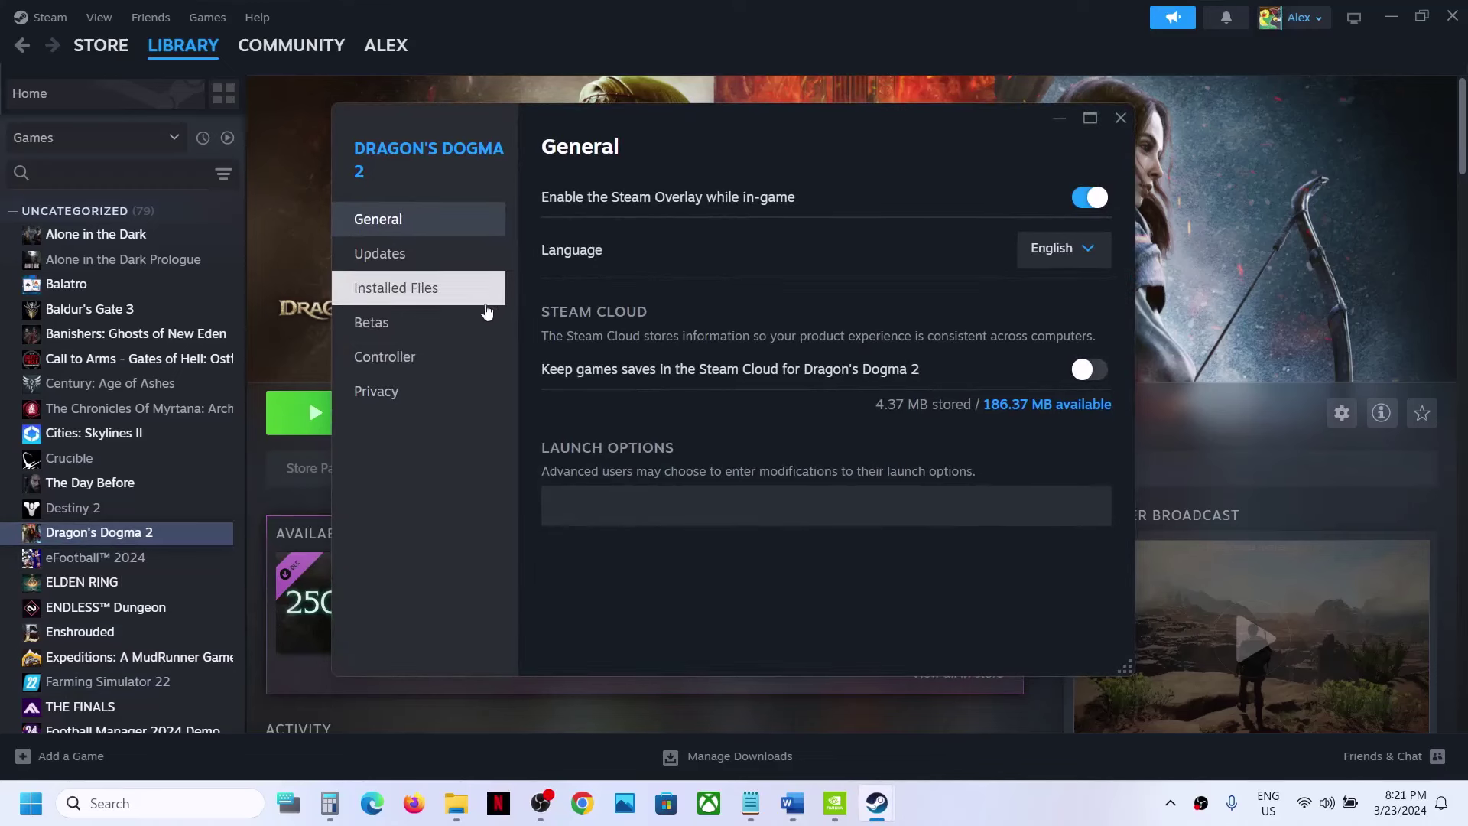
click(423, 289)
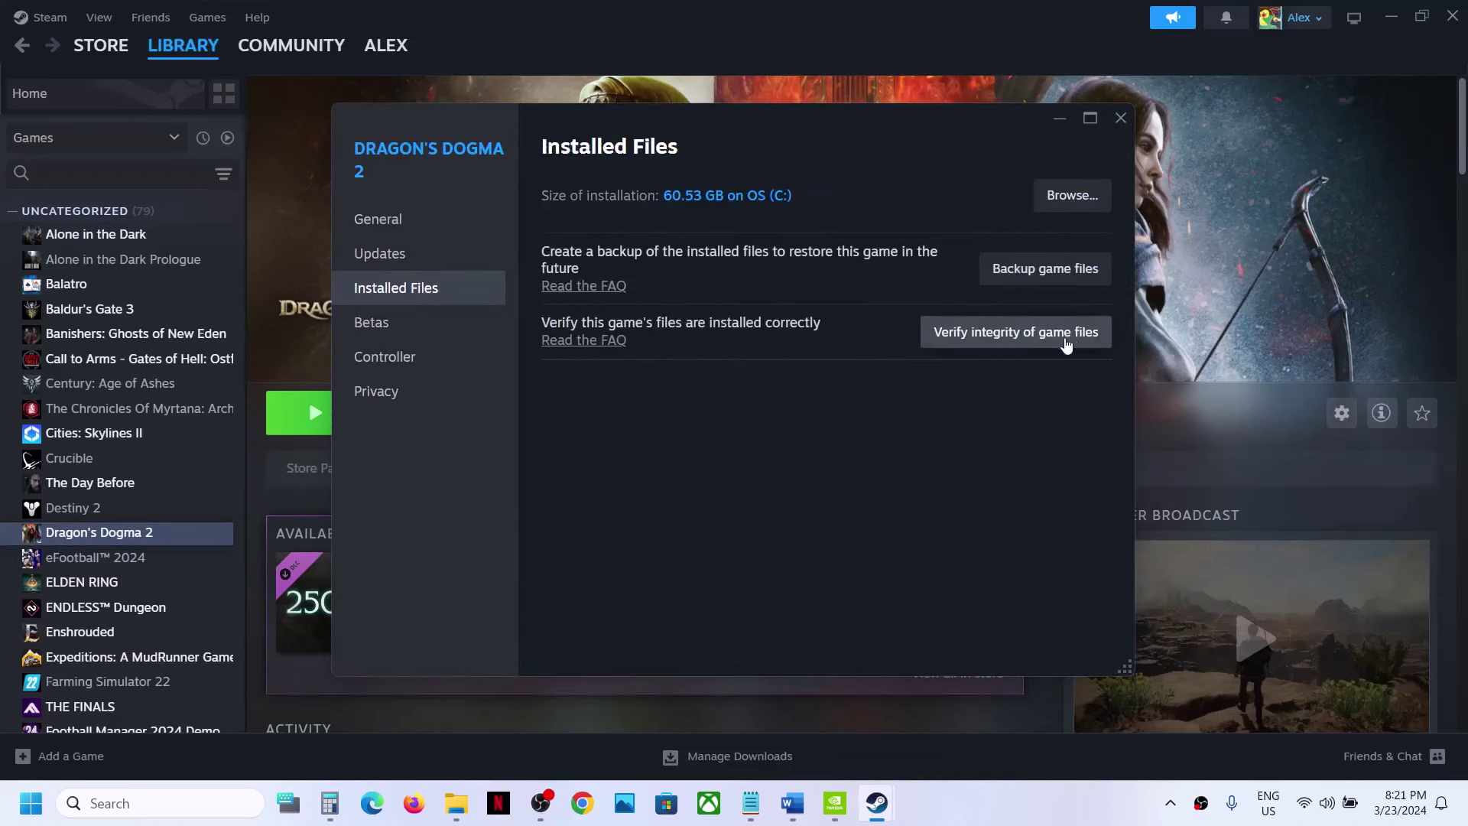
click(1019, 339)
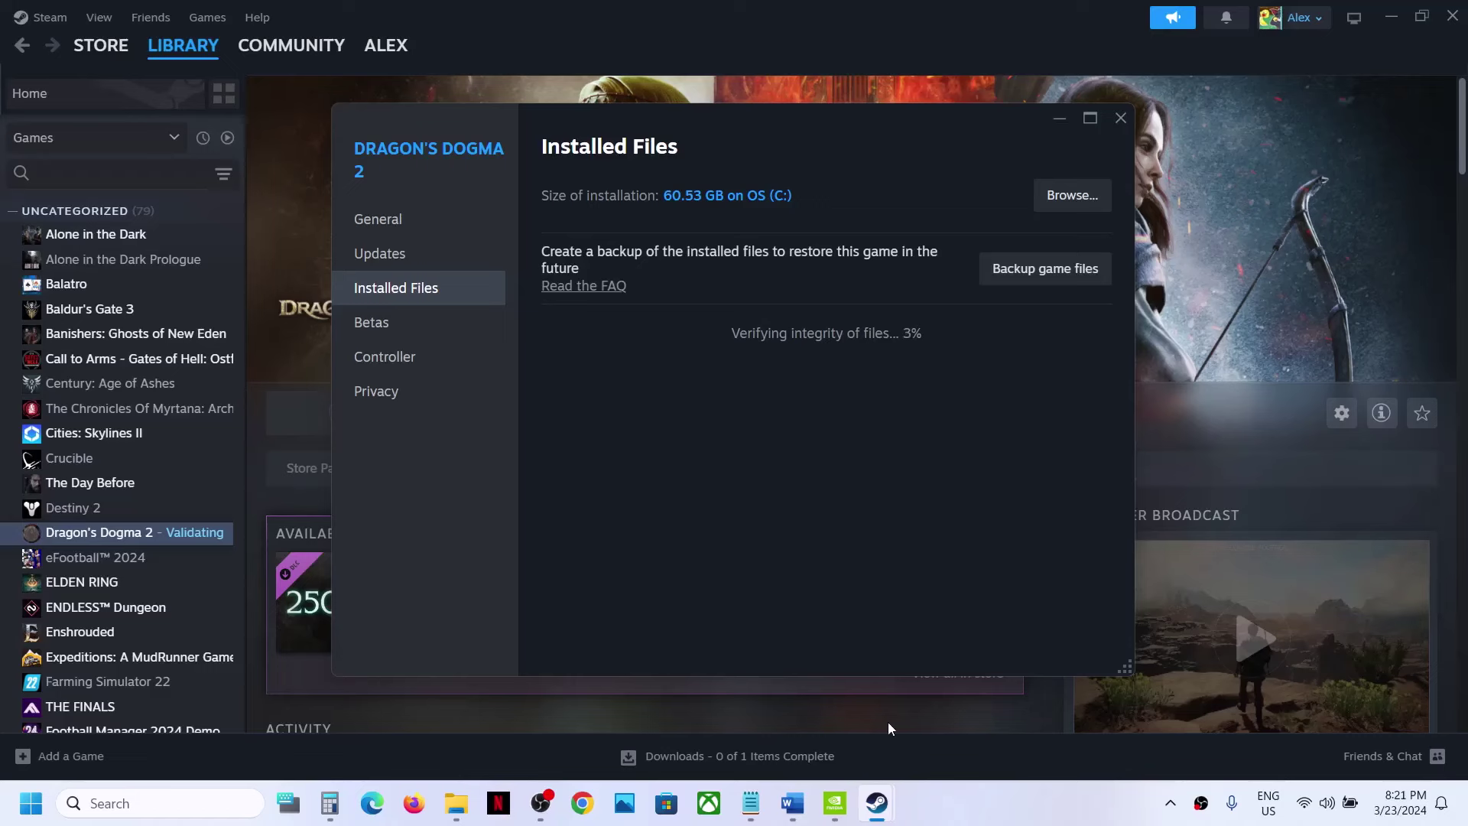
Switch to the Word document and highlight Step 5's clean graphics driver installation advice and part of its NVIDIA download link.
click(792, 802)
scroll(528, 413, down, 4)
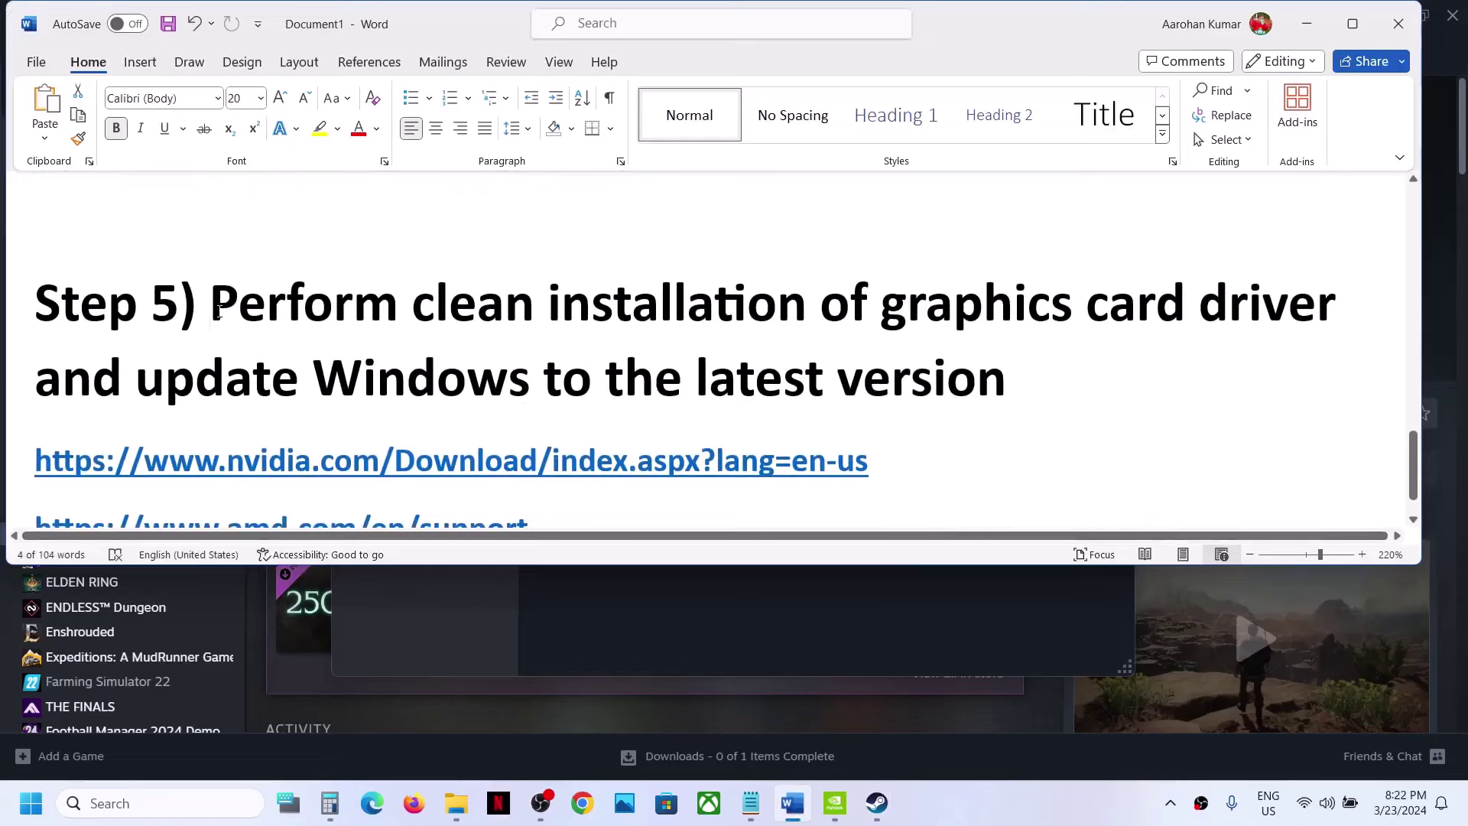
drag(212, 310, 1330, 307)
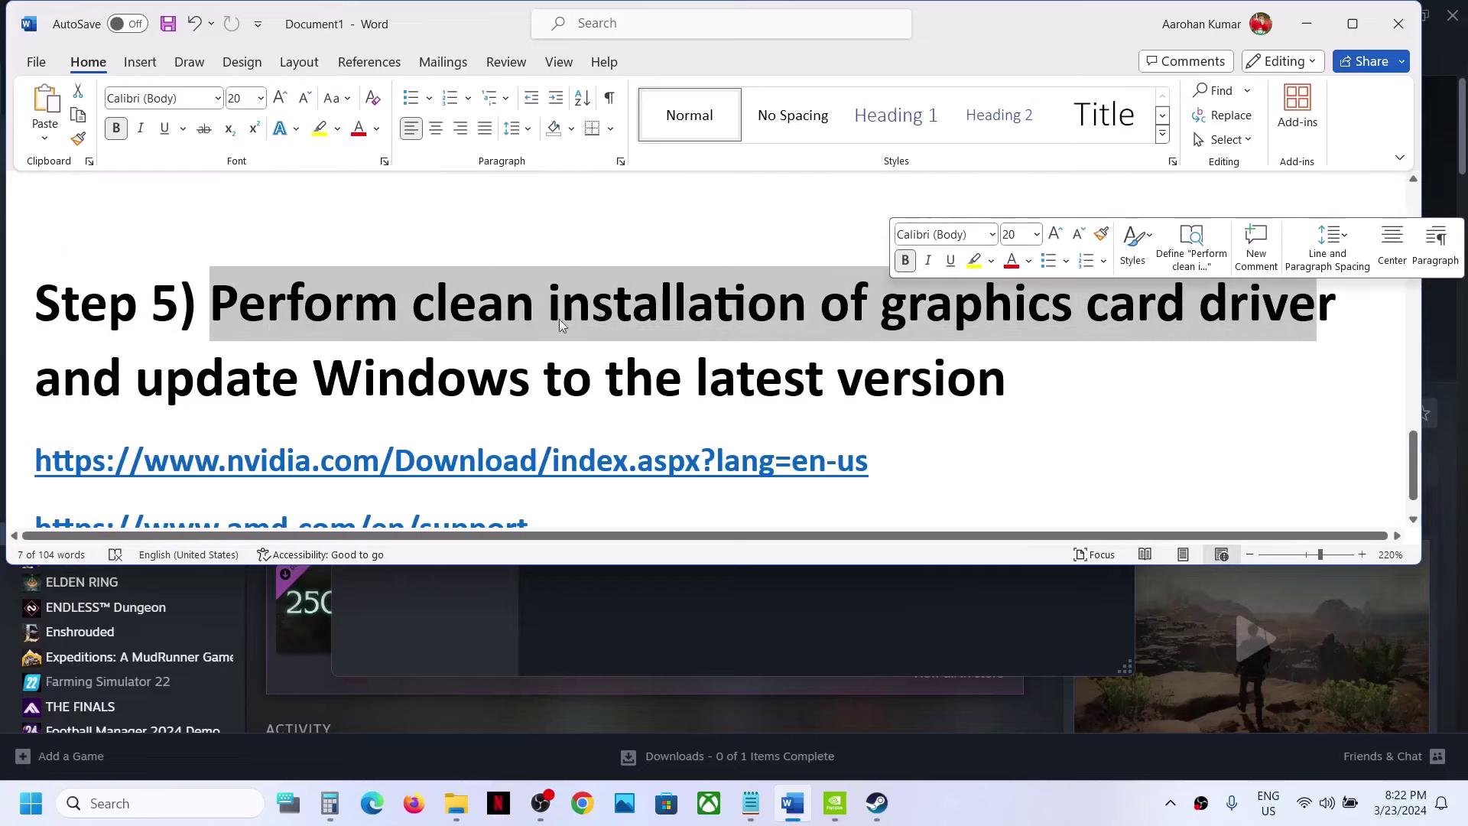
drag(409, 459, 631, 461)
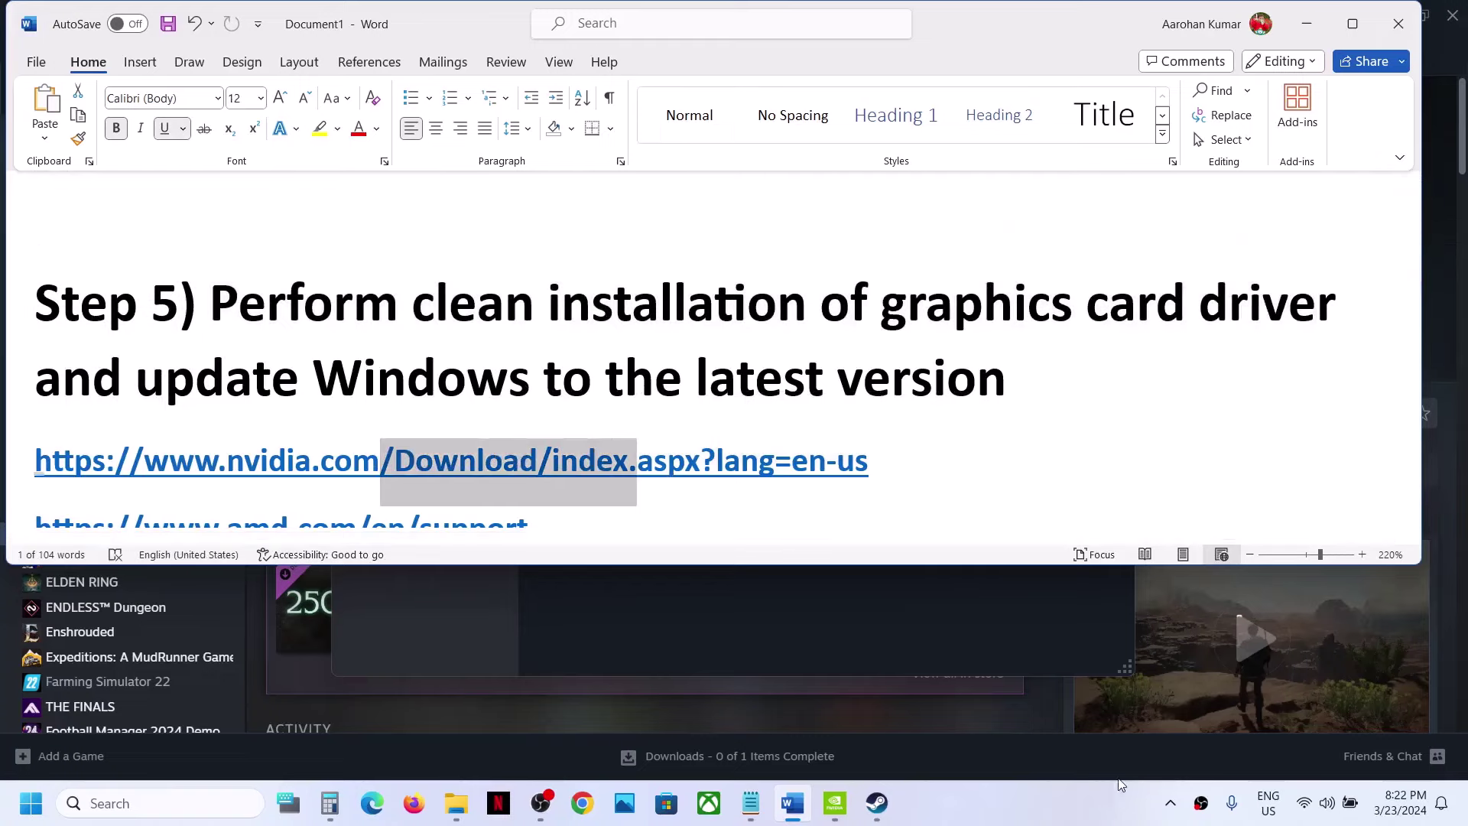
click(1094, 792)
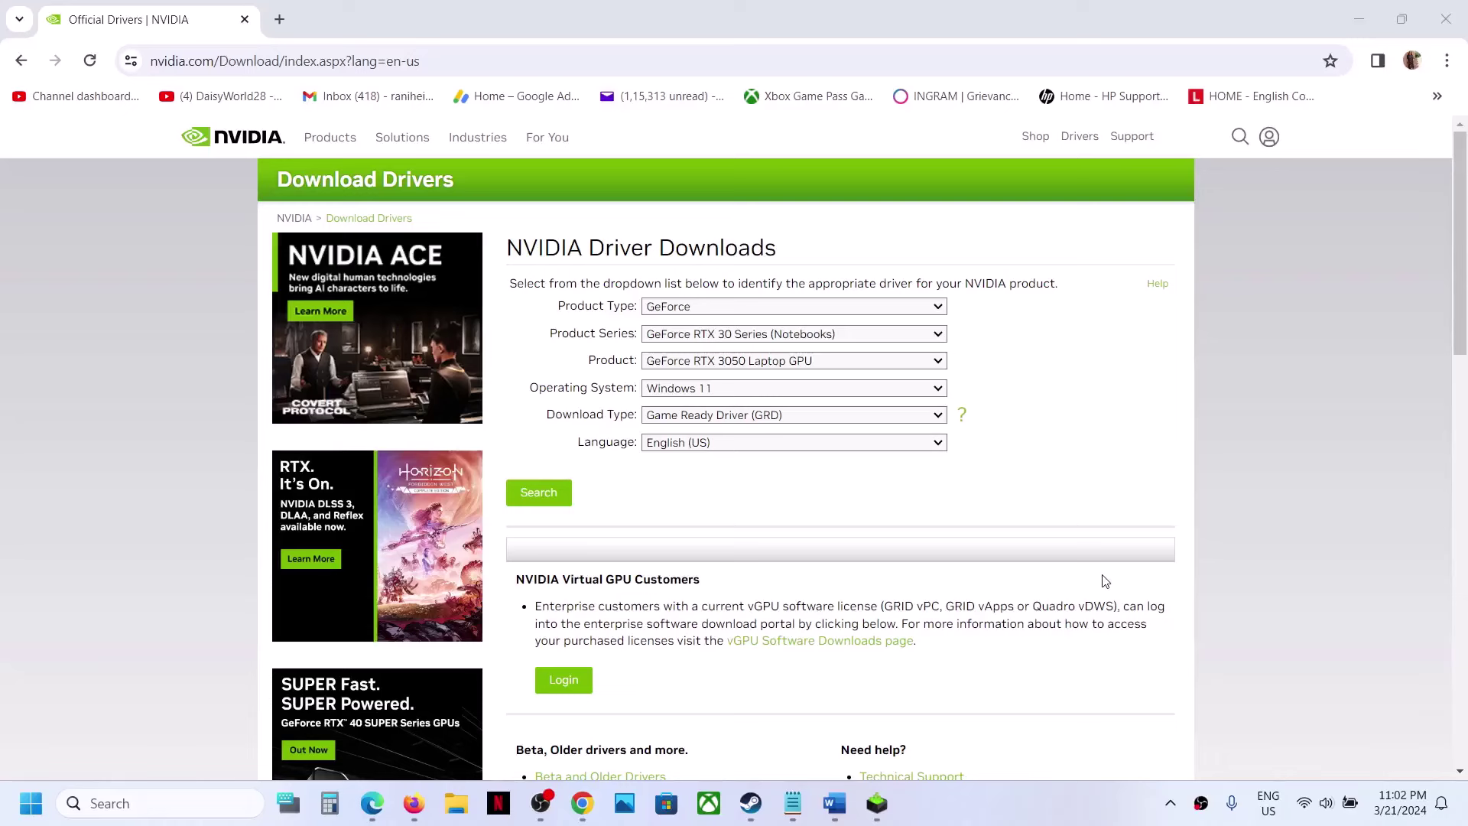
Specify the NVIDIA driver search as GeForce, GeForce RTX 30 Series (Notebooks), GeForce RTX 3050 Laptop GPU and Windows 11.
click(914, 313)
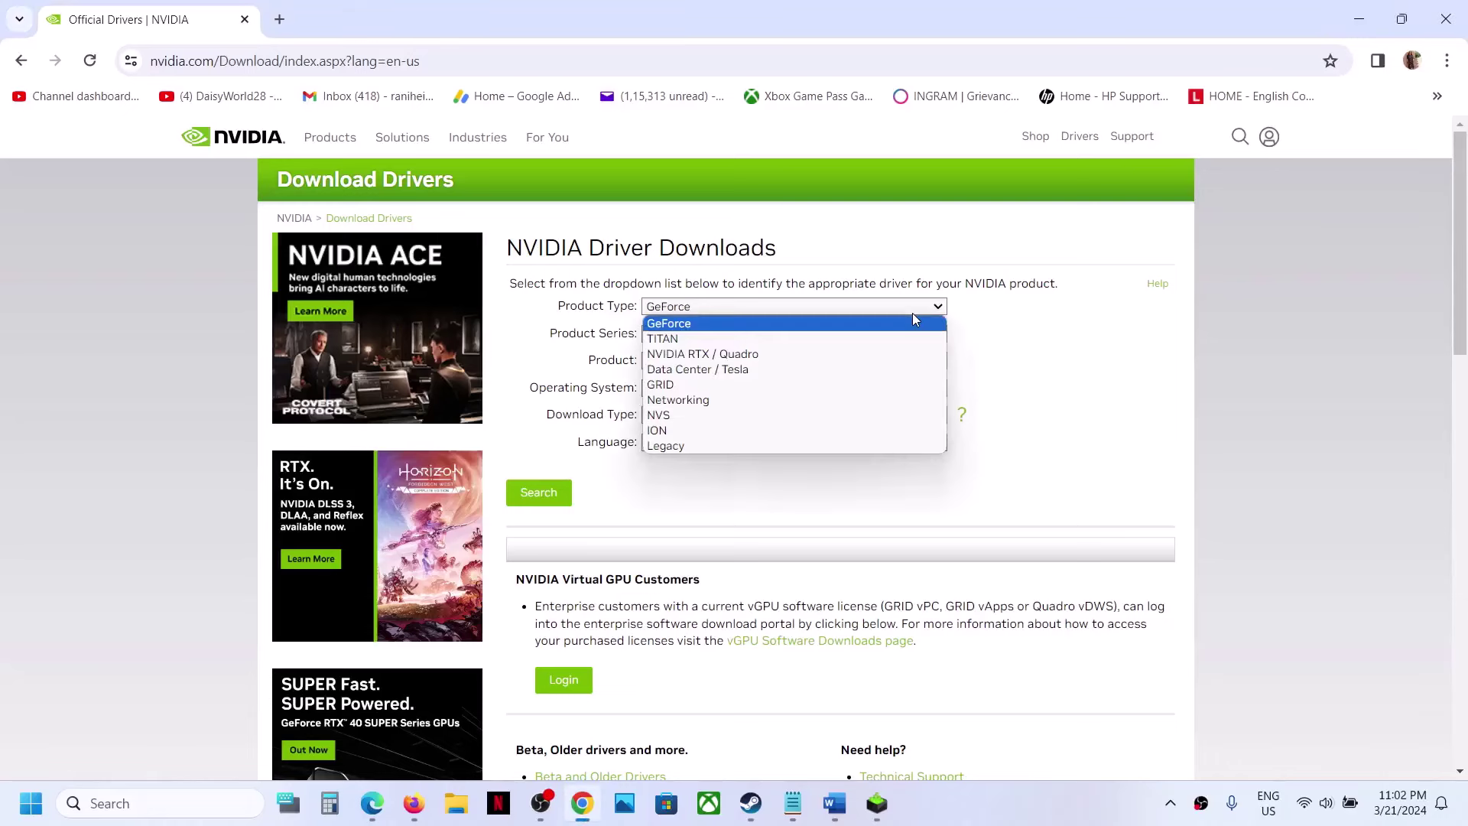
click(703, 327)
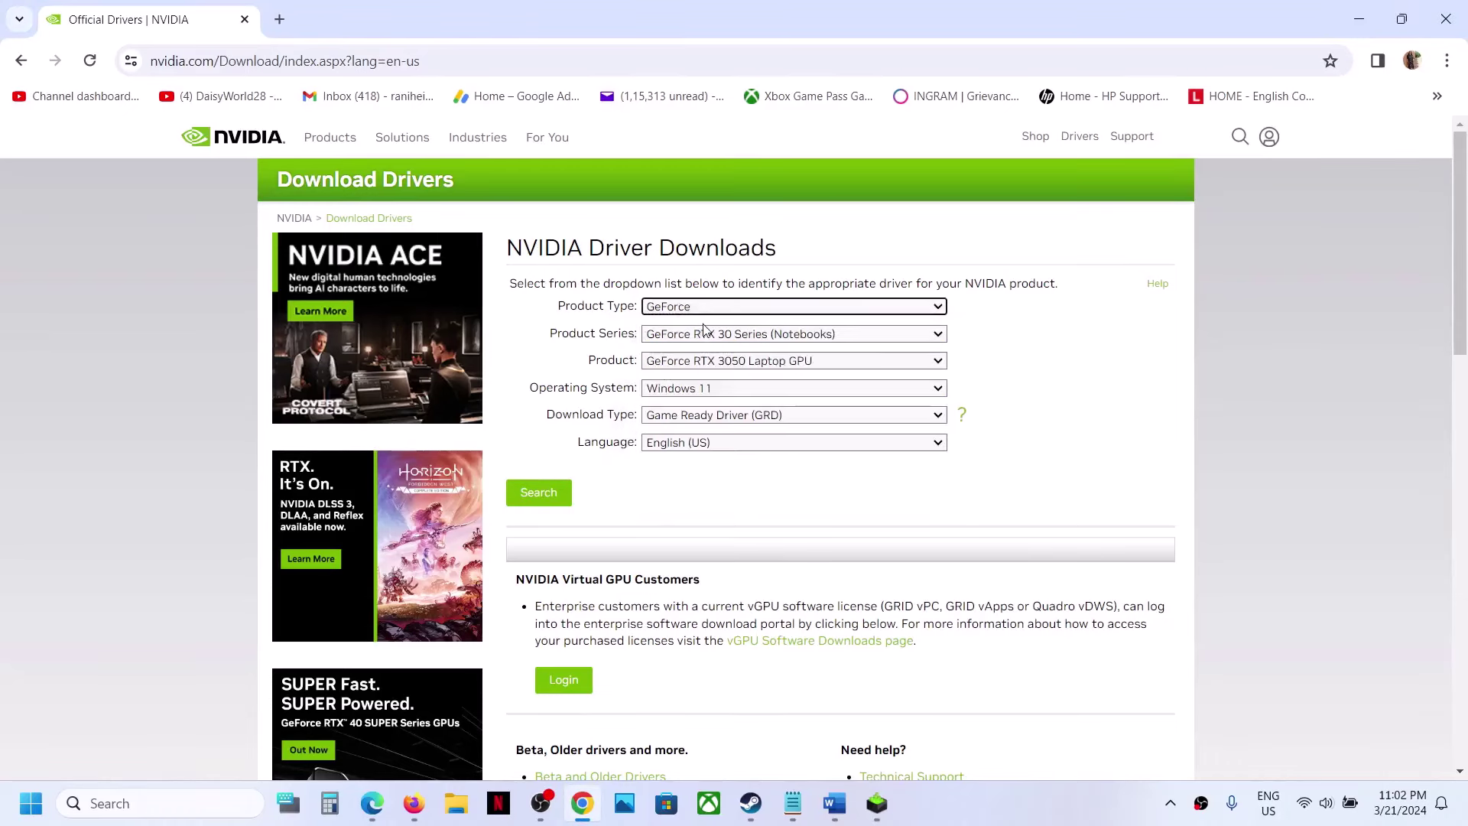
click(727, 336)
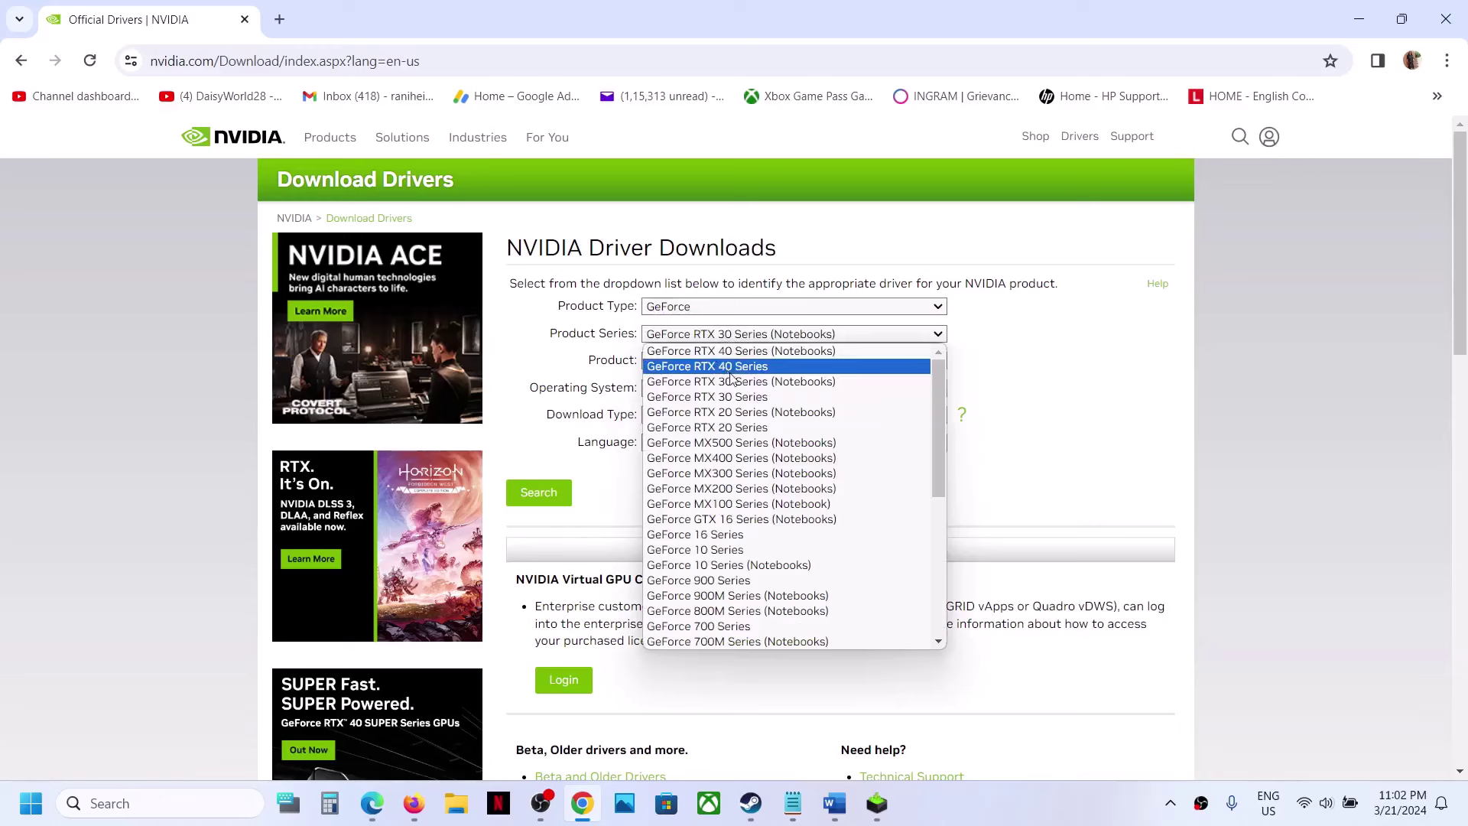
click(775, 384)
click(805, 367)
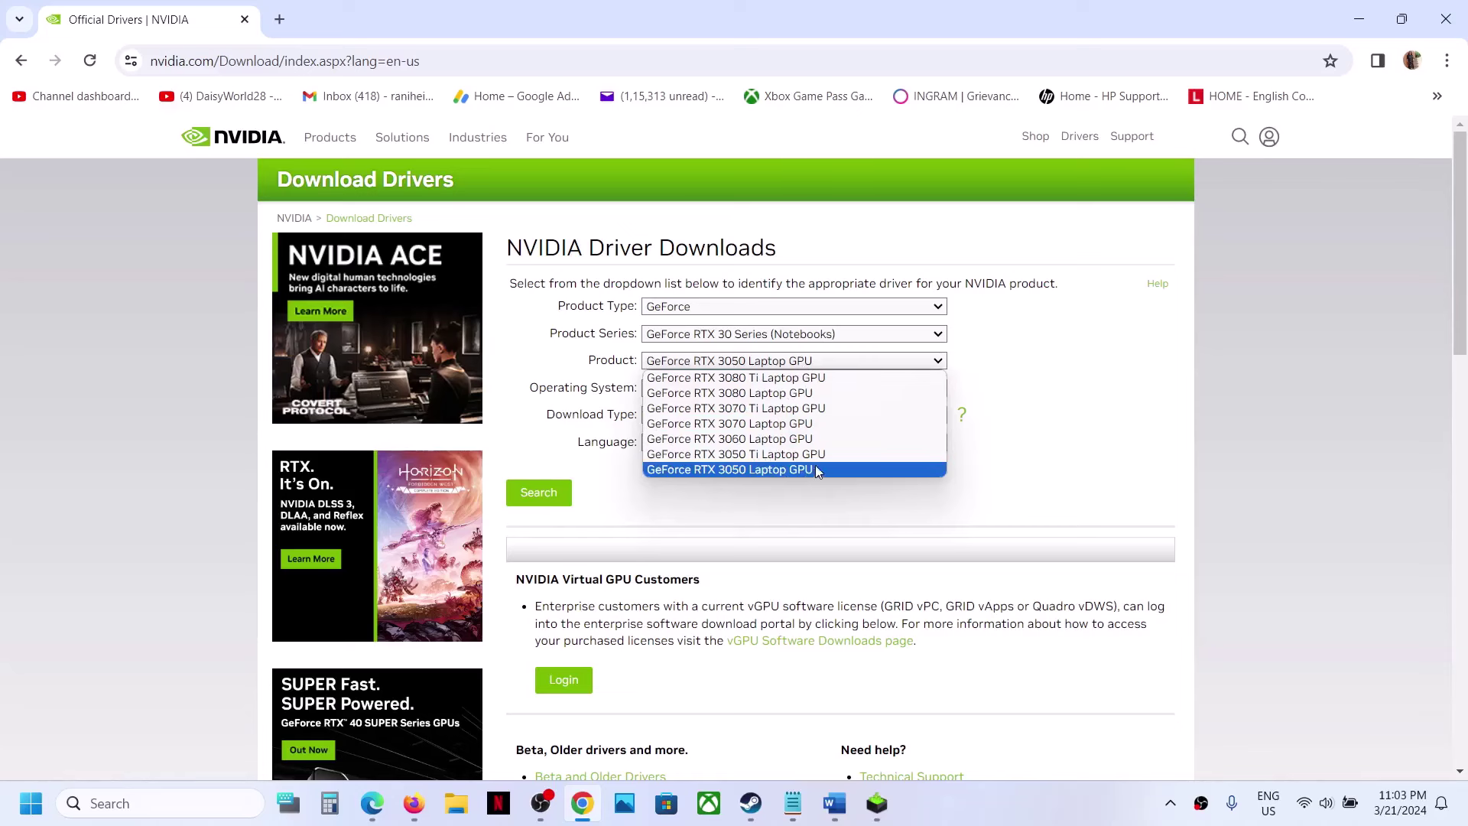
click(783, 471)
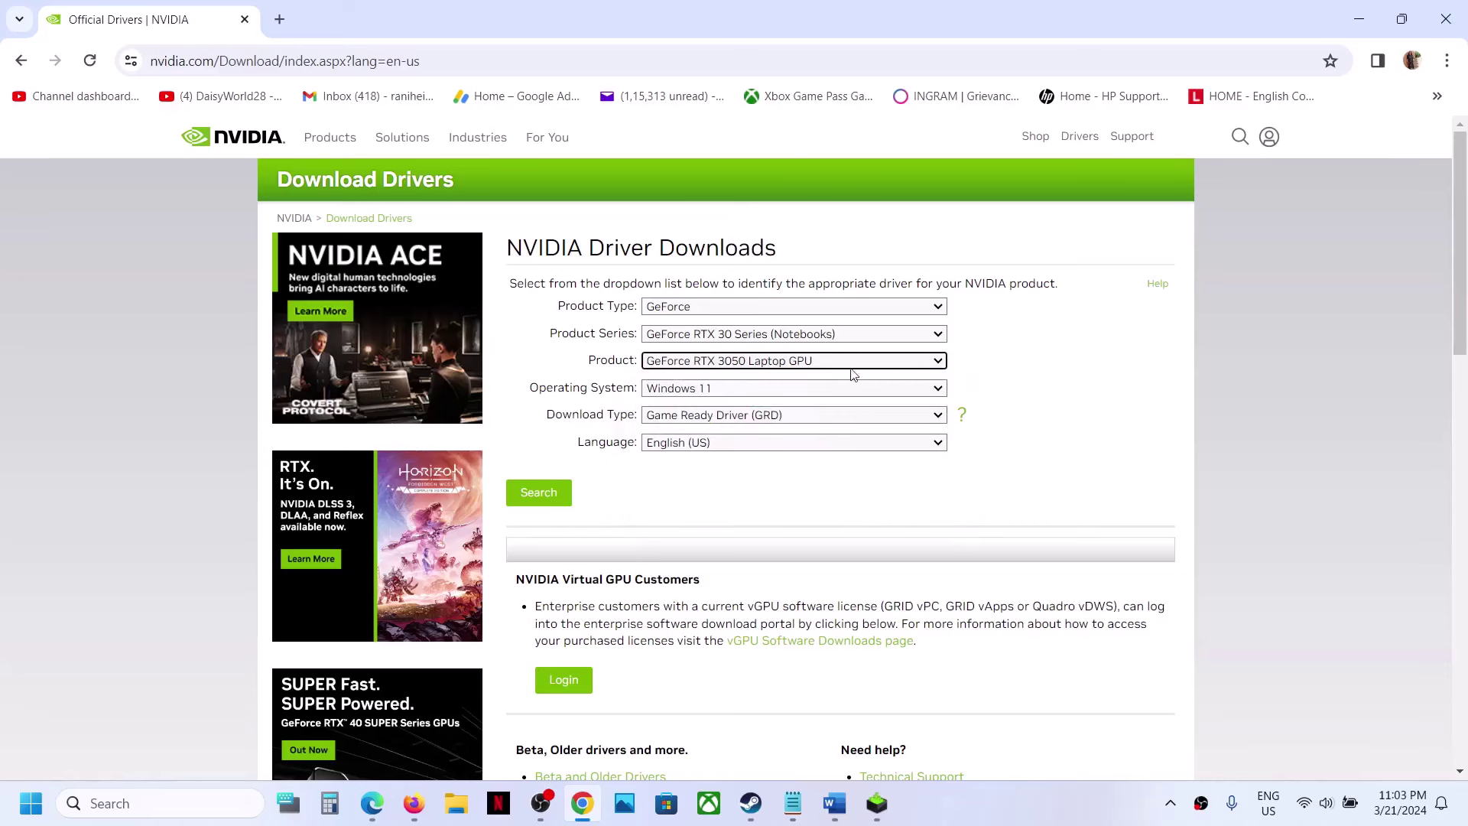
click(787, 392)
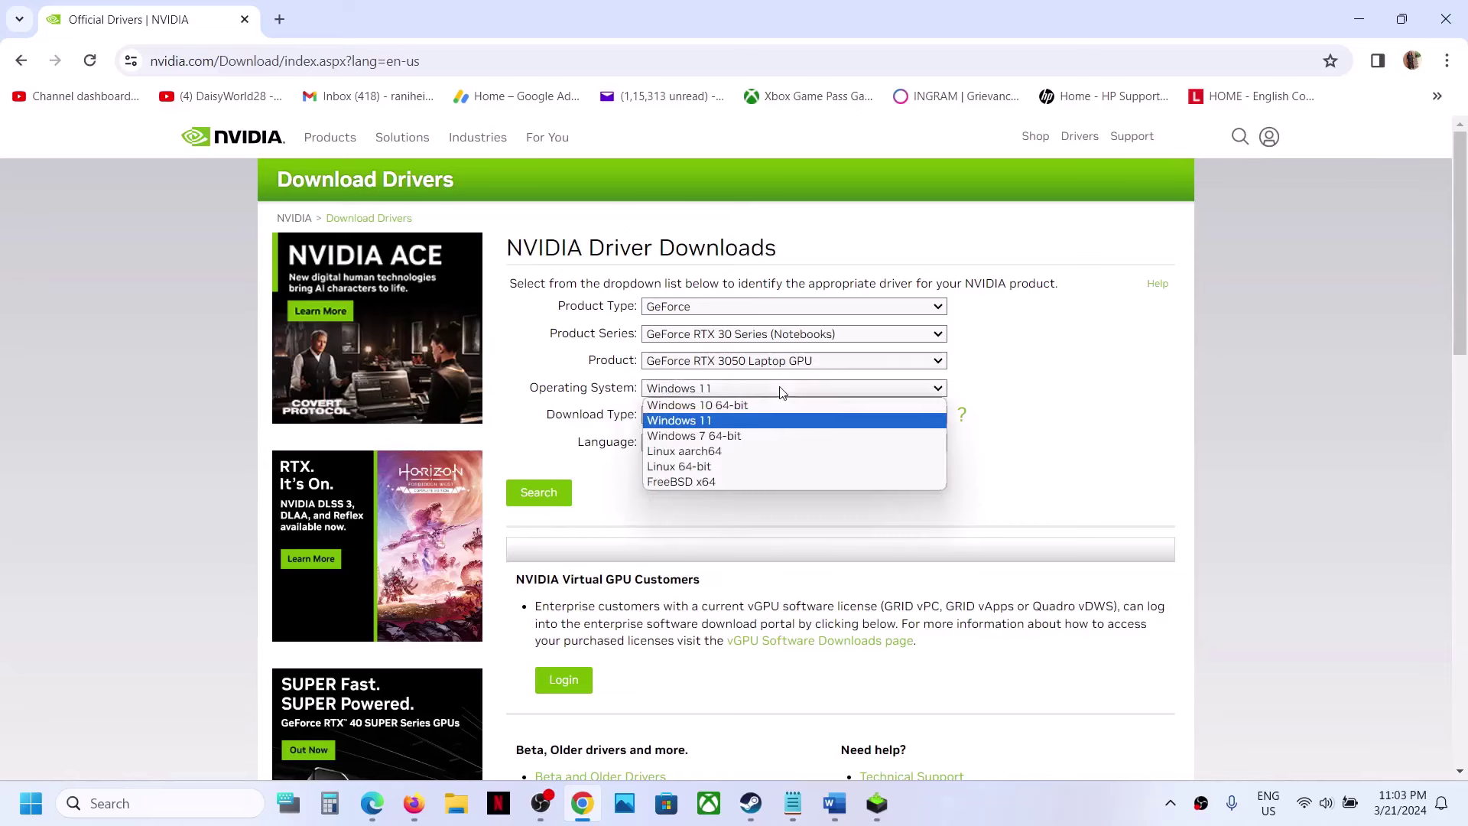
click(722, 421)
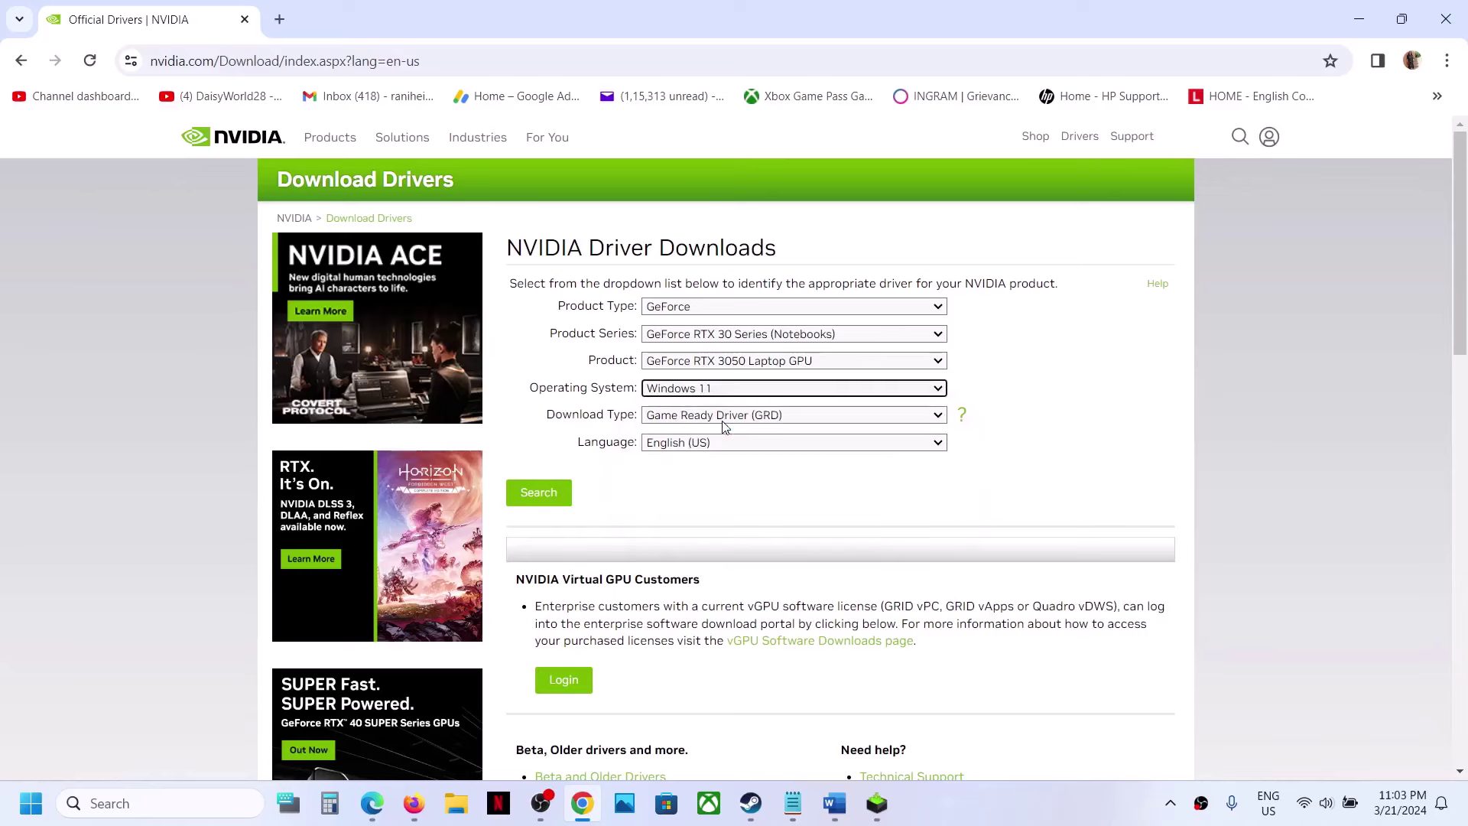
Search for the matching GeForce Game Ready Driver and download its installer.
click(540, 498)
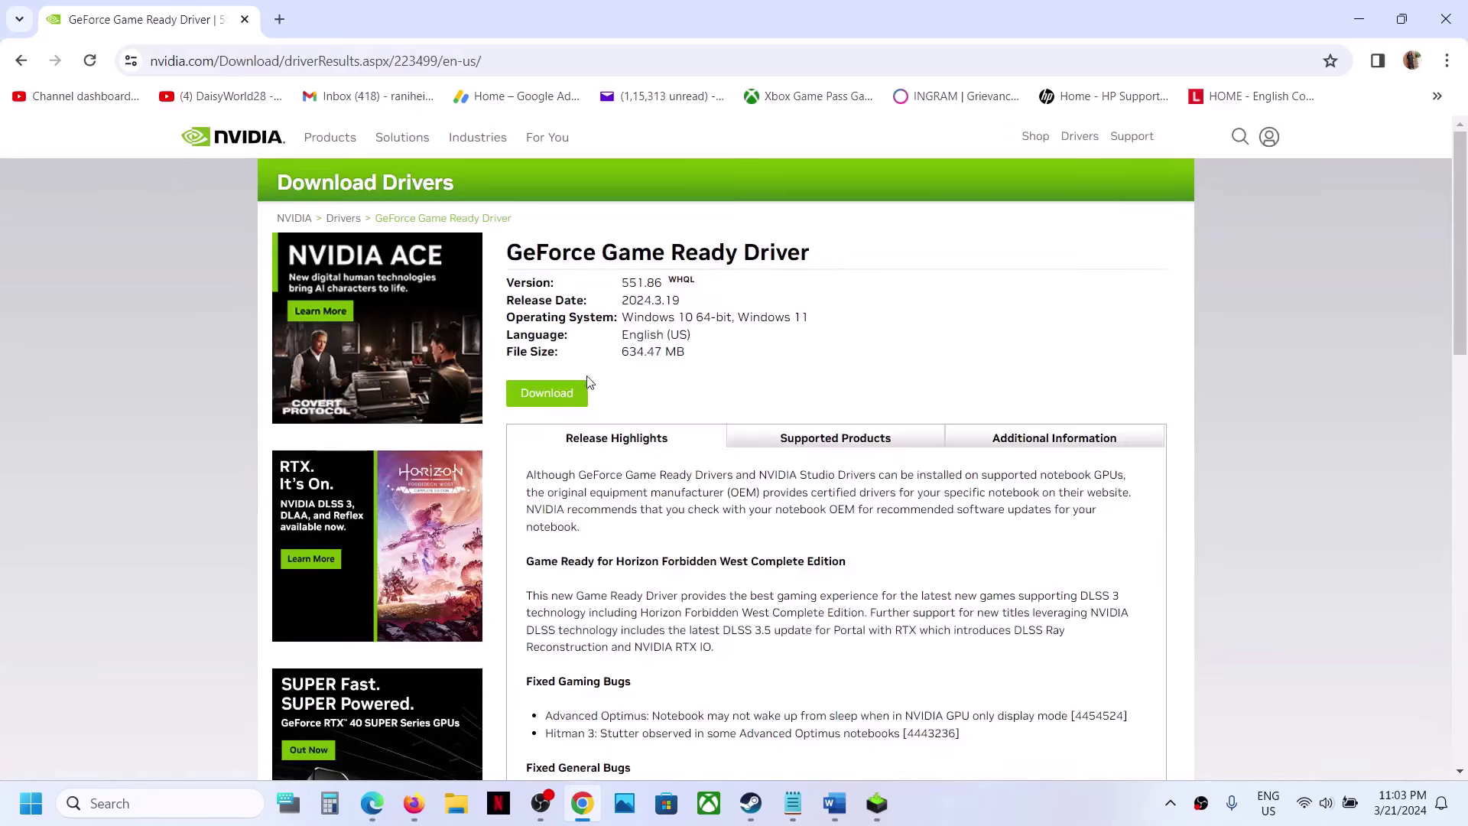
click(554, 395)
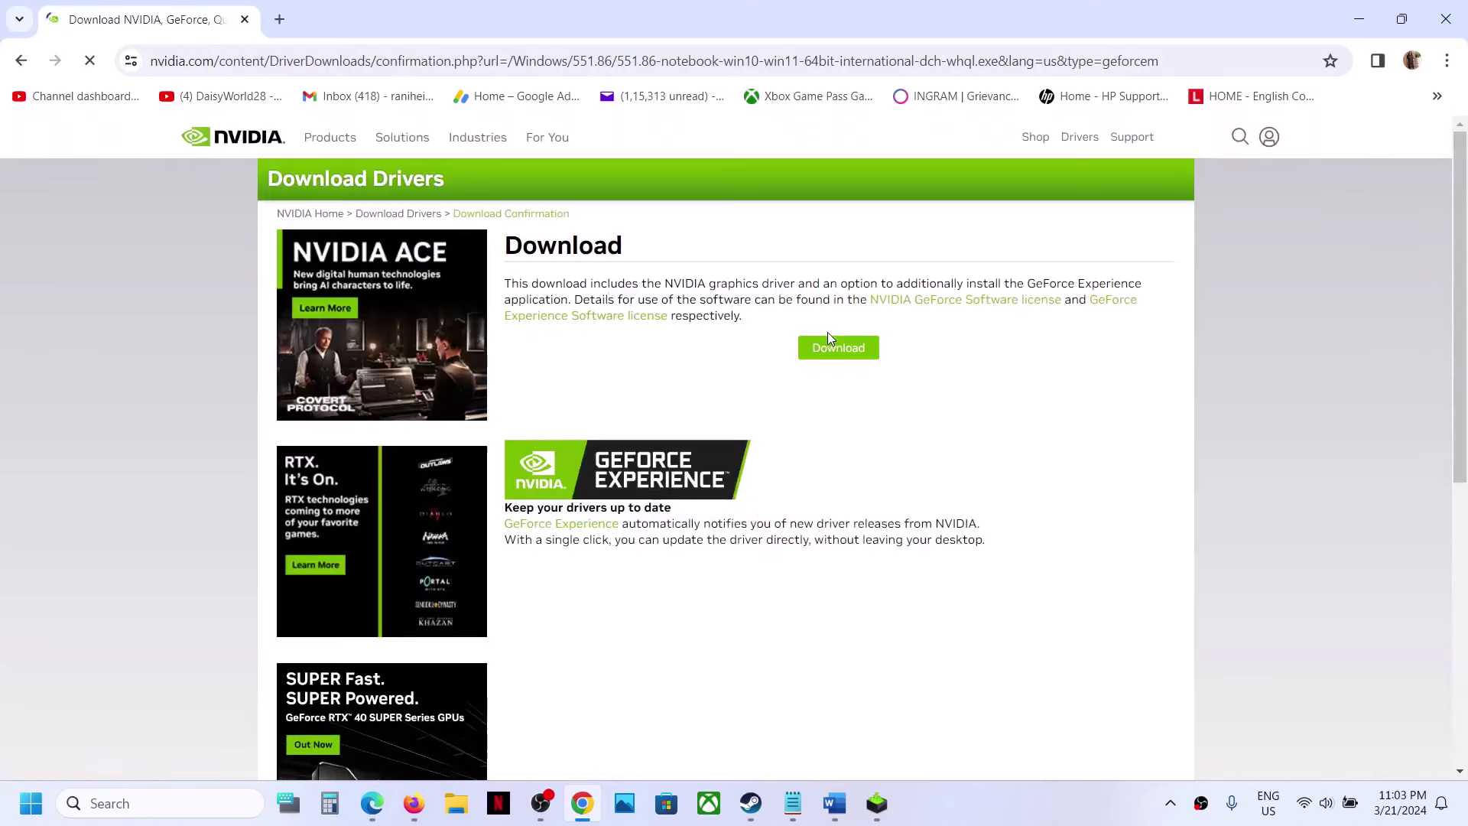
click(847, 353)
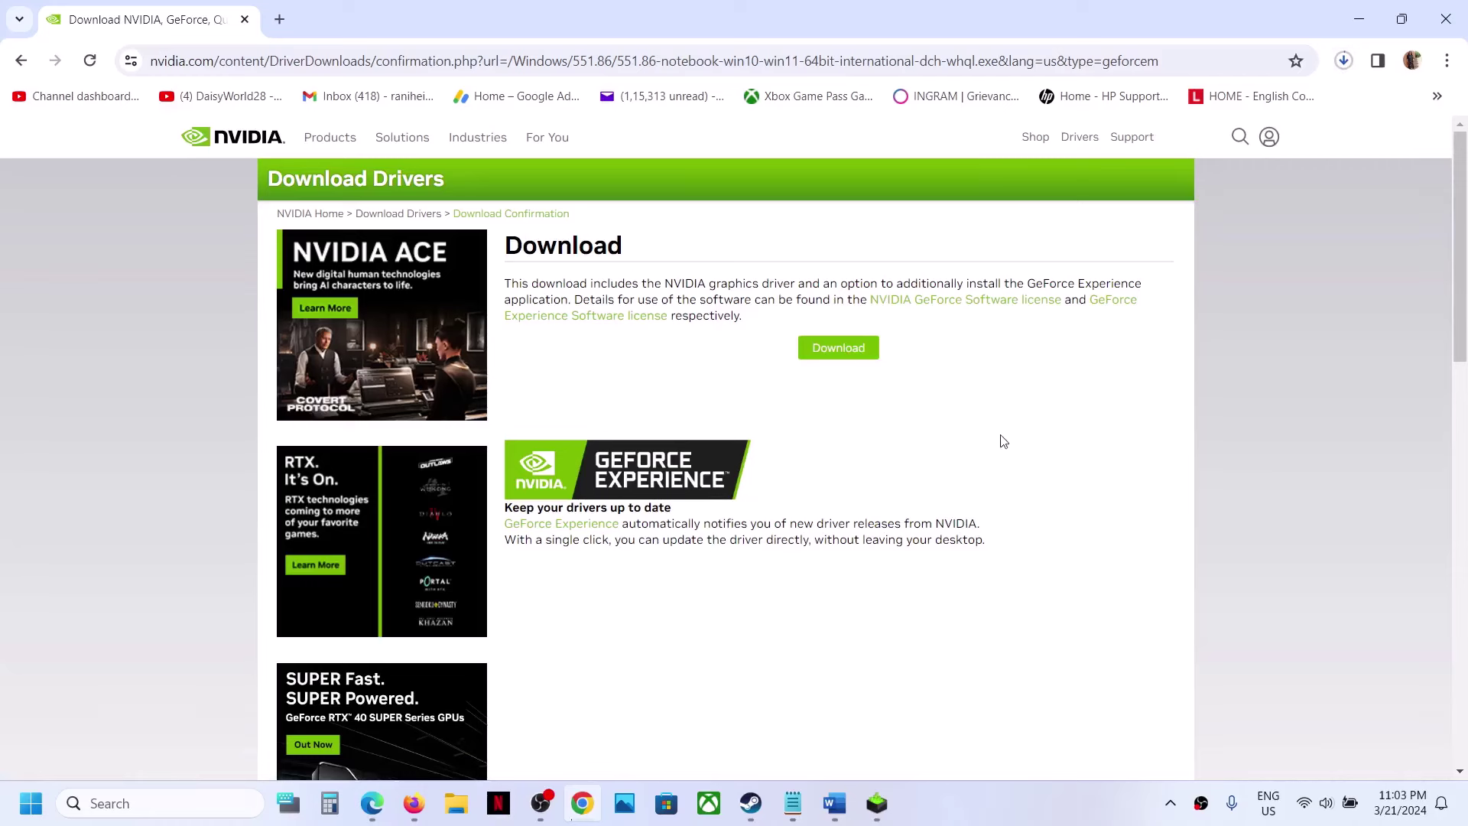
Accept the NVIDIA installer's license and start a Custom (Advanced) installation of the driver and GeForce Experience with Perform a clean installation enabled.
click(885, 808)
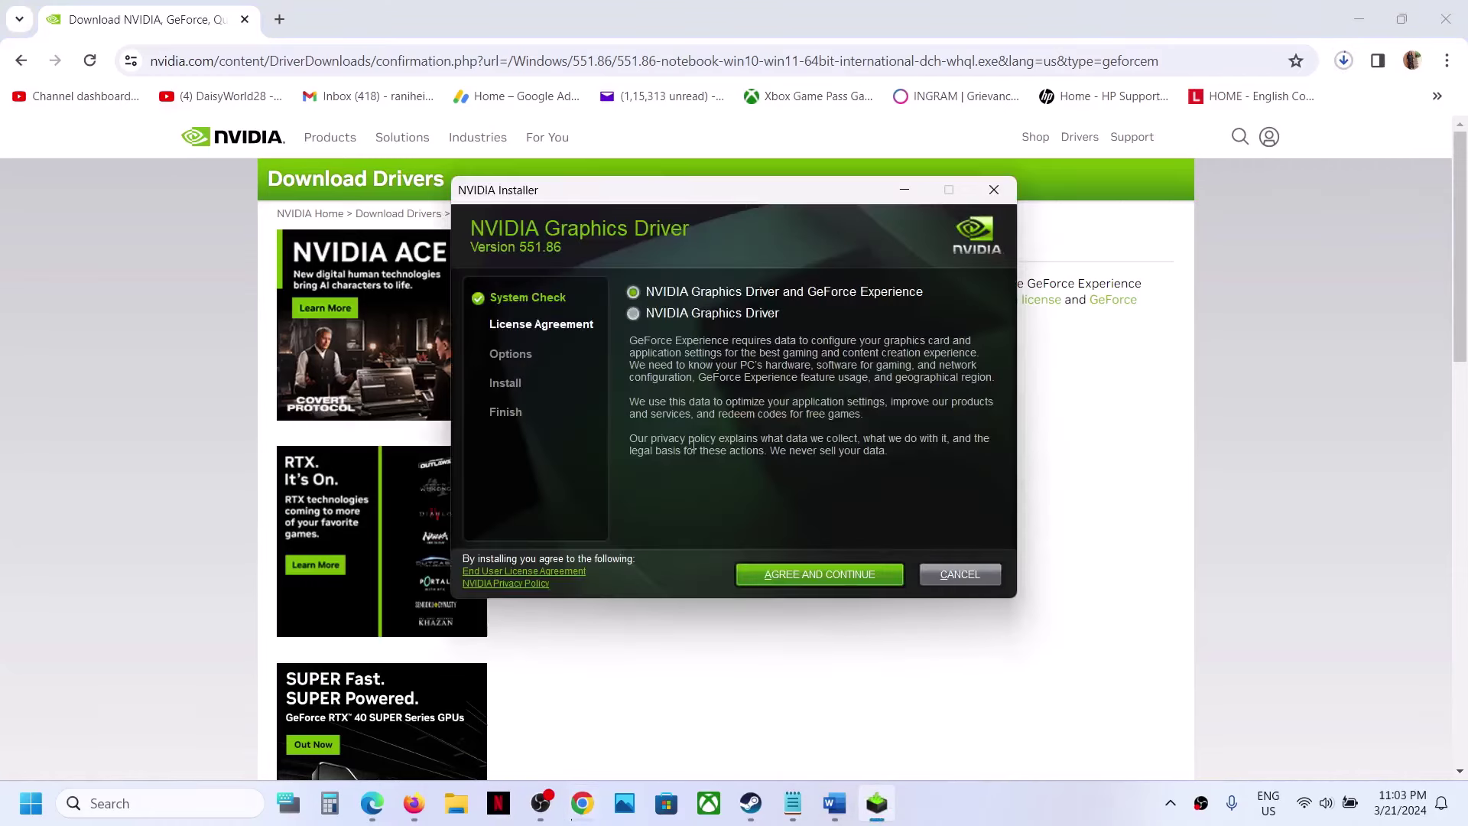
click(800, 574)
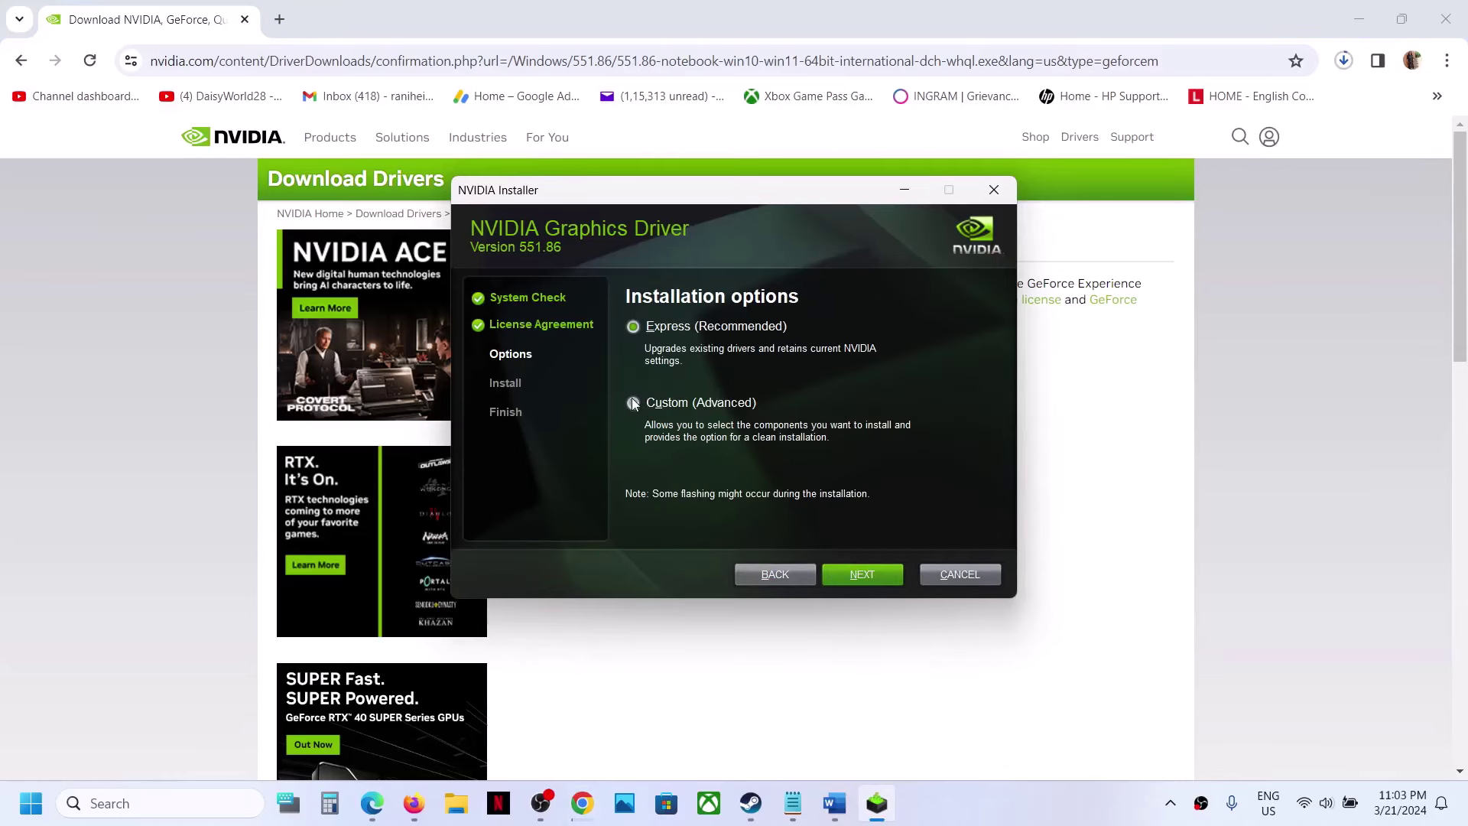
click(633, 402)
click(867, 574)
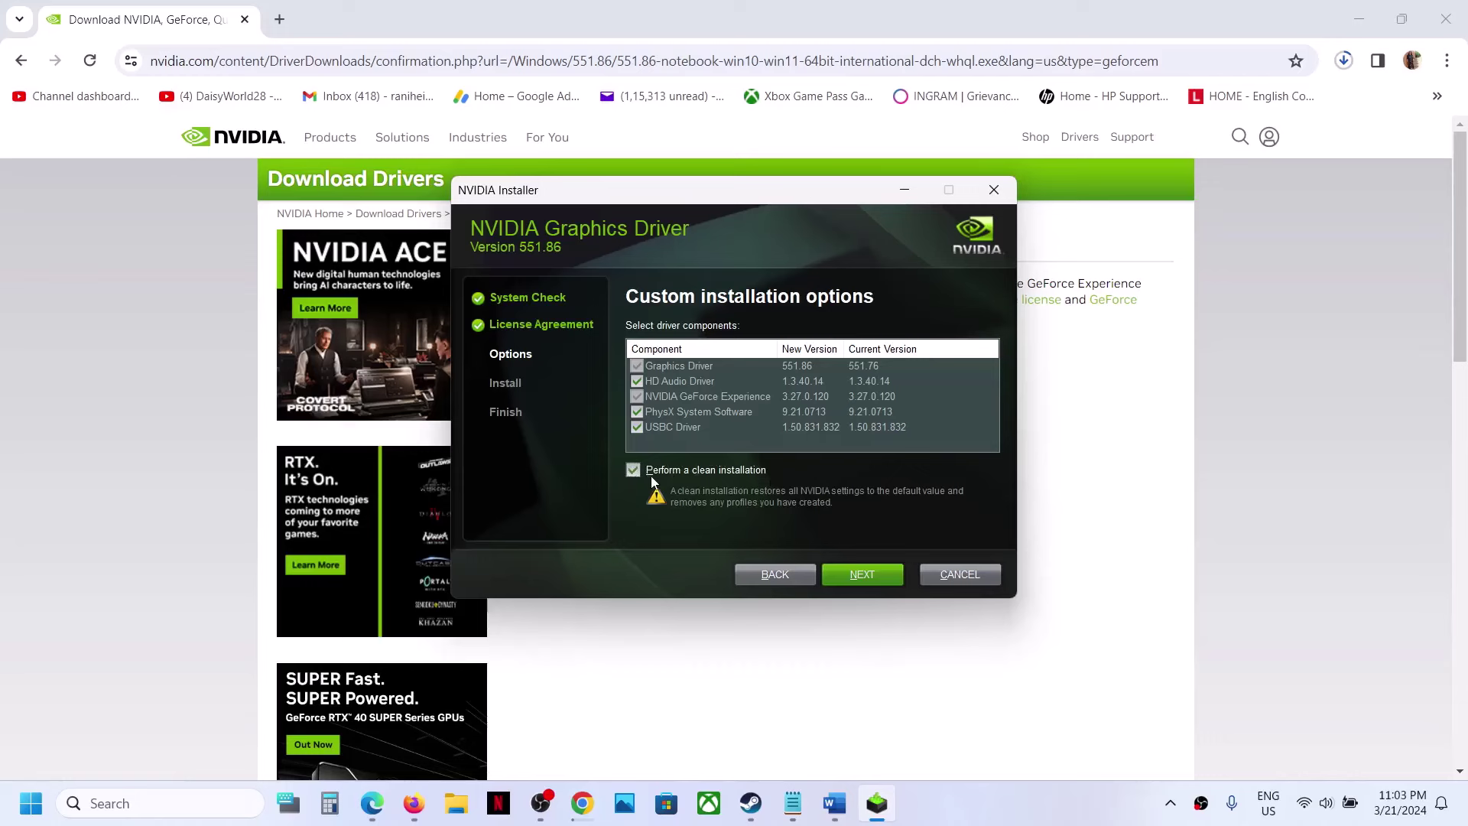
click(865, 577)
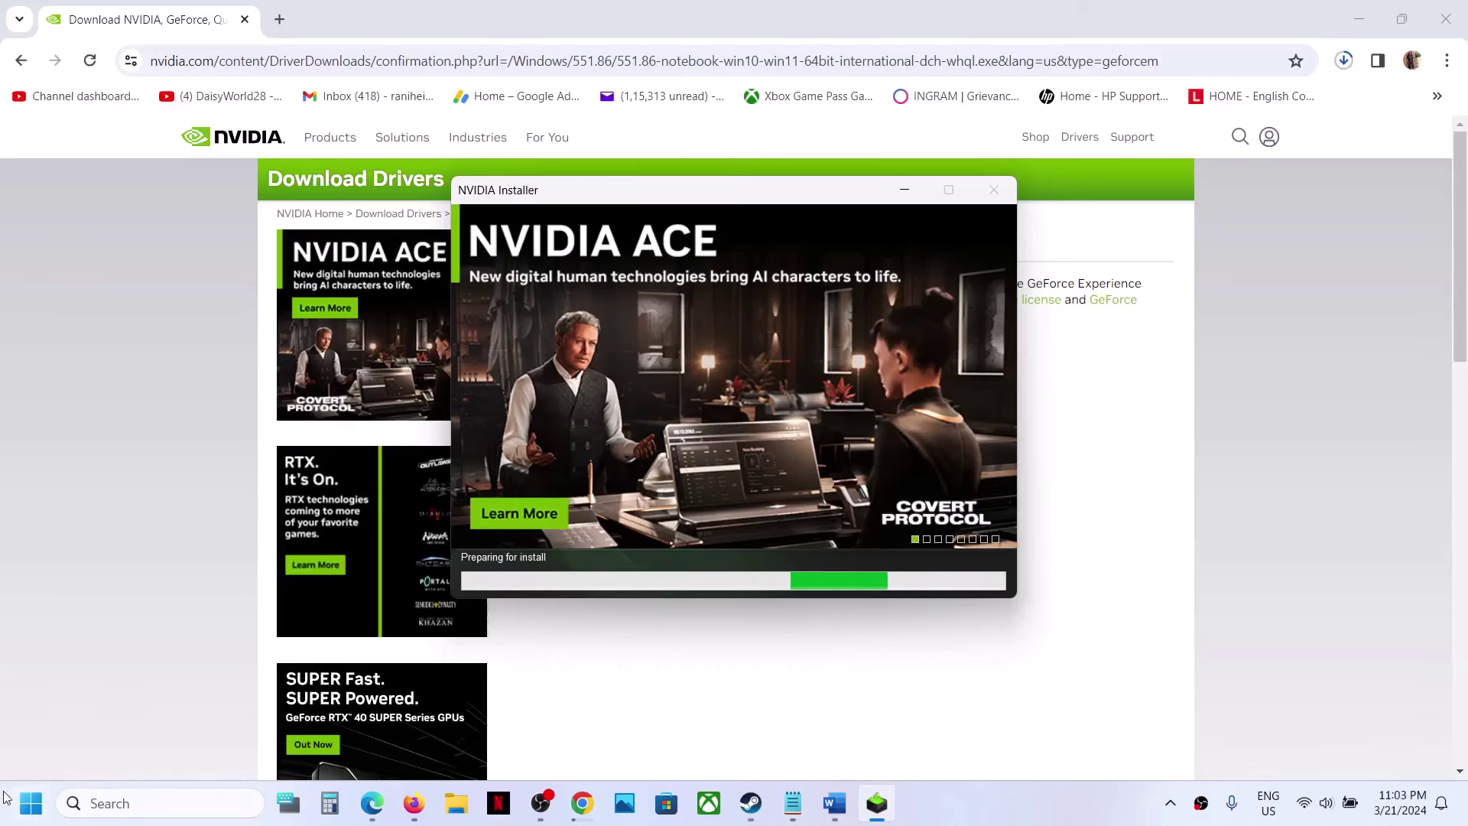
Show the Windows power options containing Restart and dismiss them without restarting the computer.
click(31, 803)
click(556, 736)
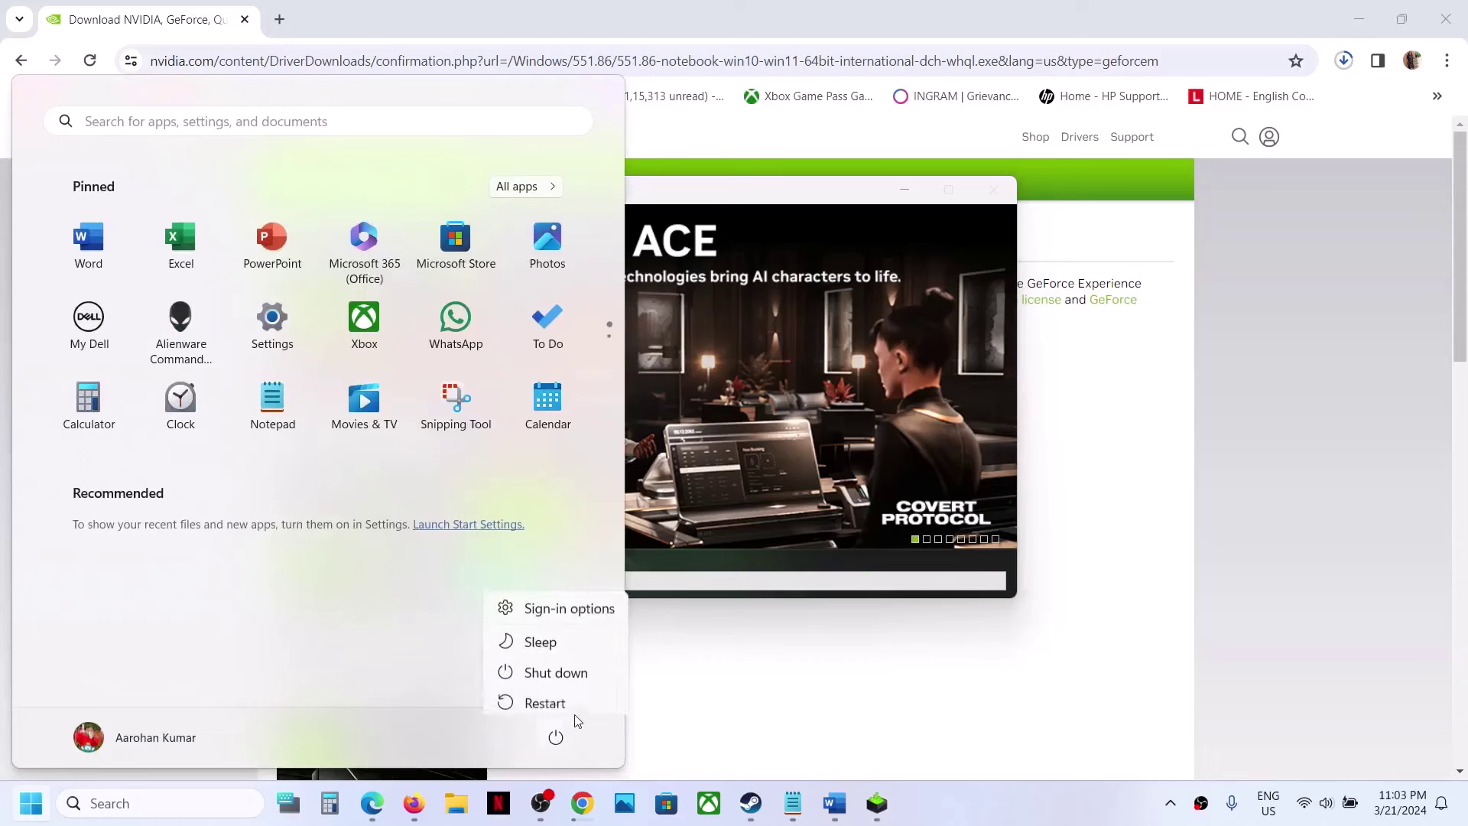
click(879, 681)
click(971, 815)
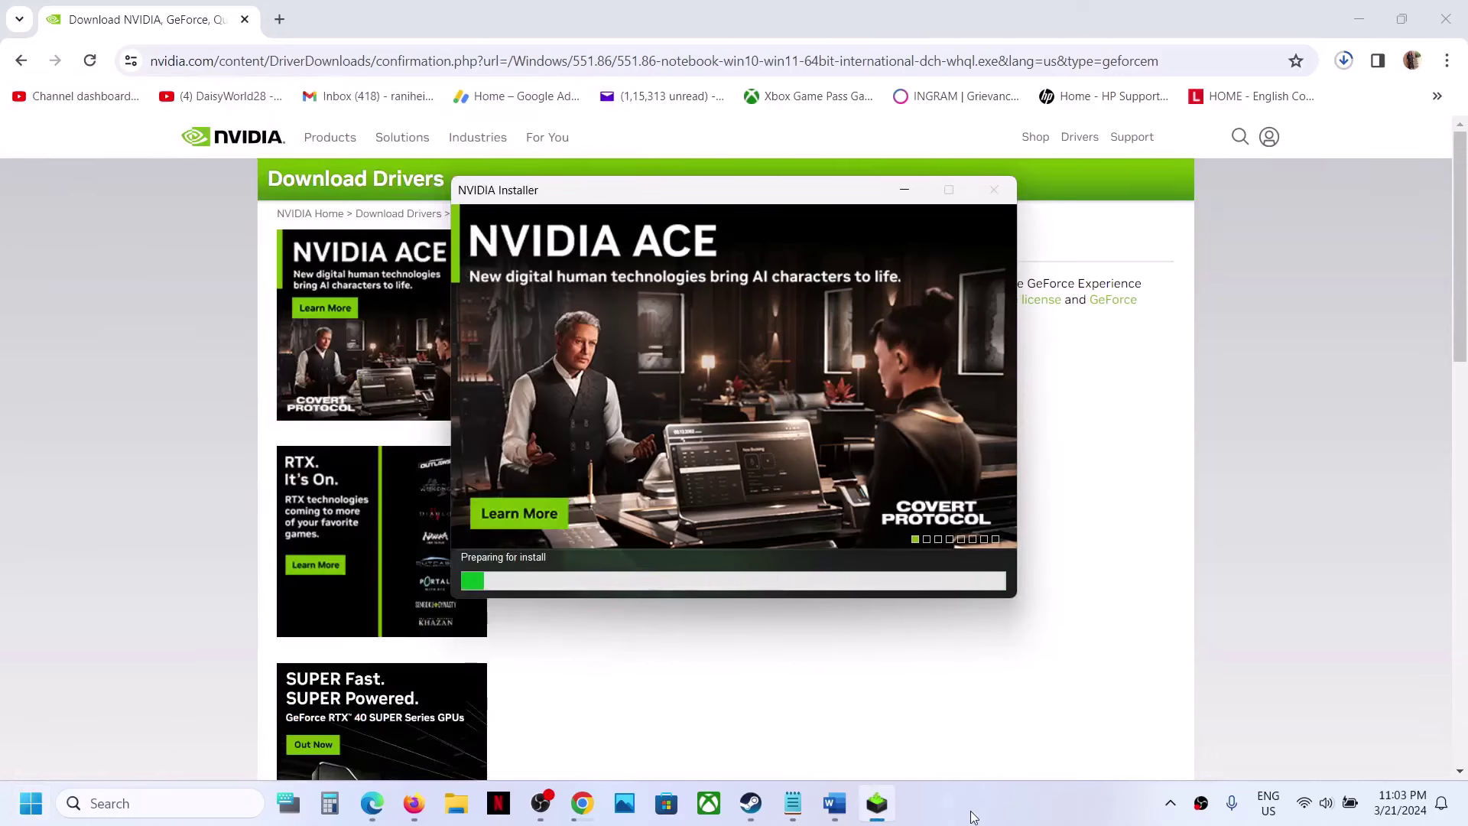
click(1055, 788)
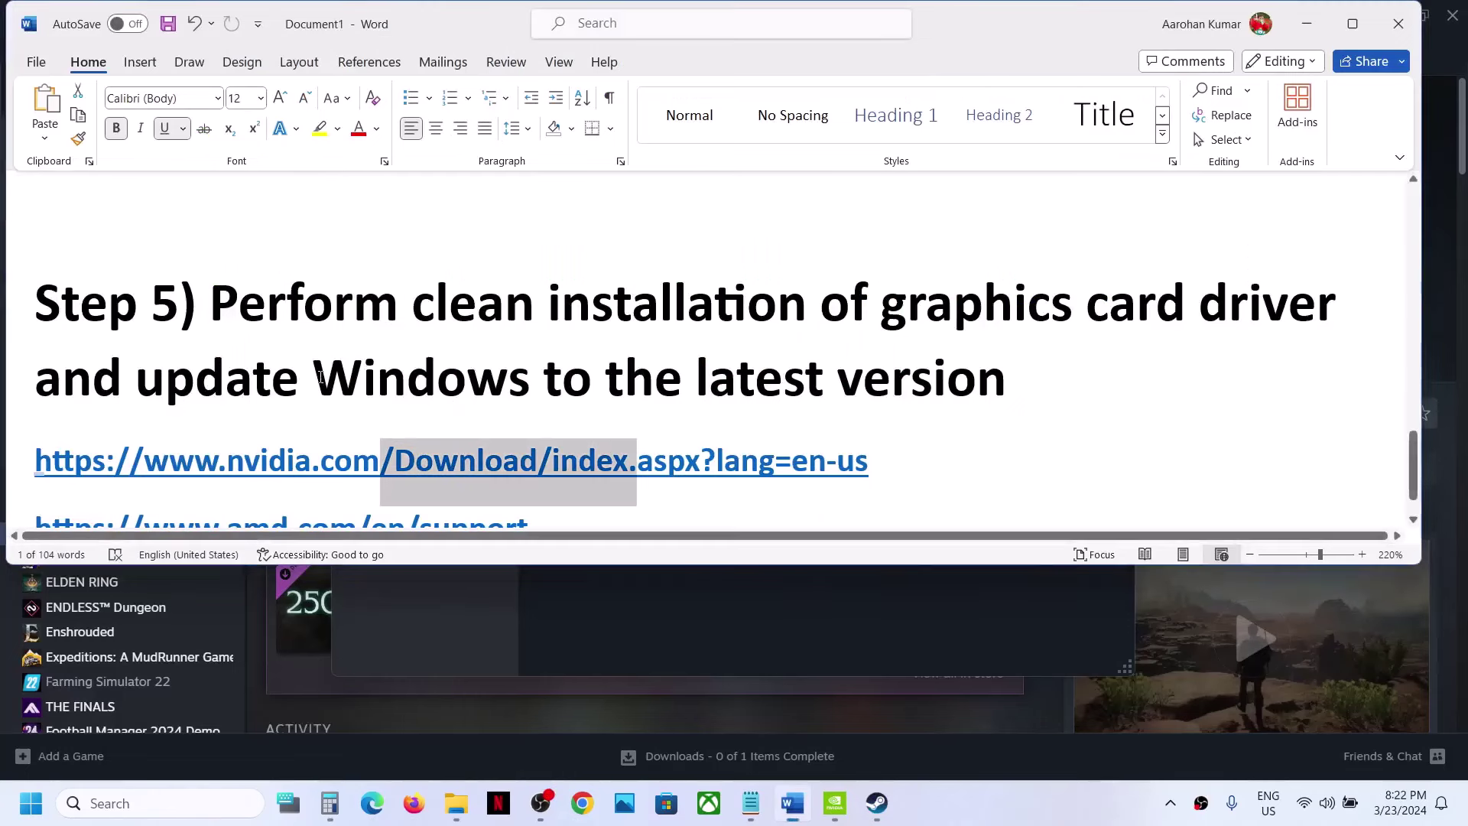
Open Windows Update in the Windows settings and check for updates.
key(super+i)
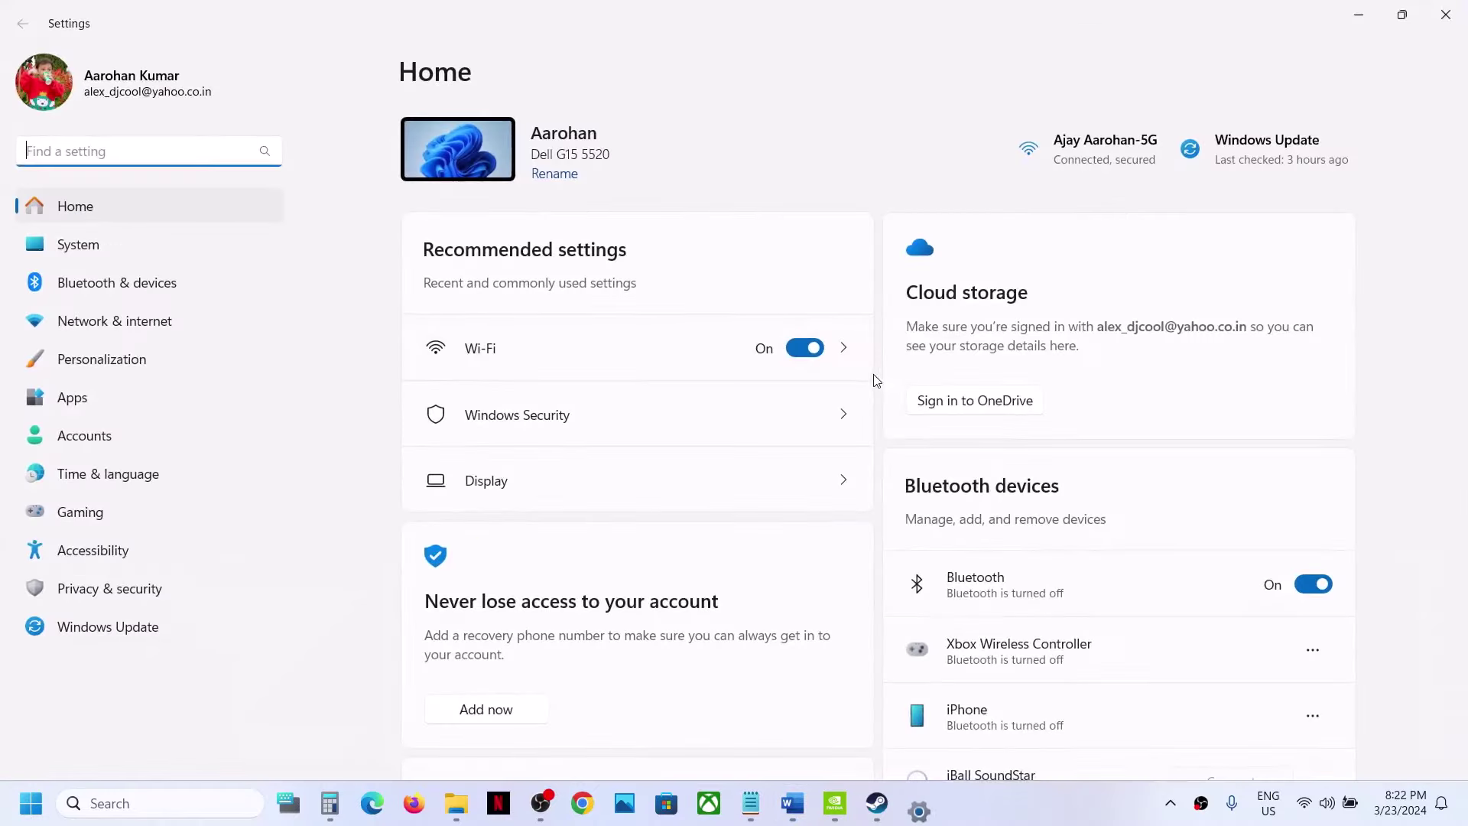
click(78, 632)
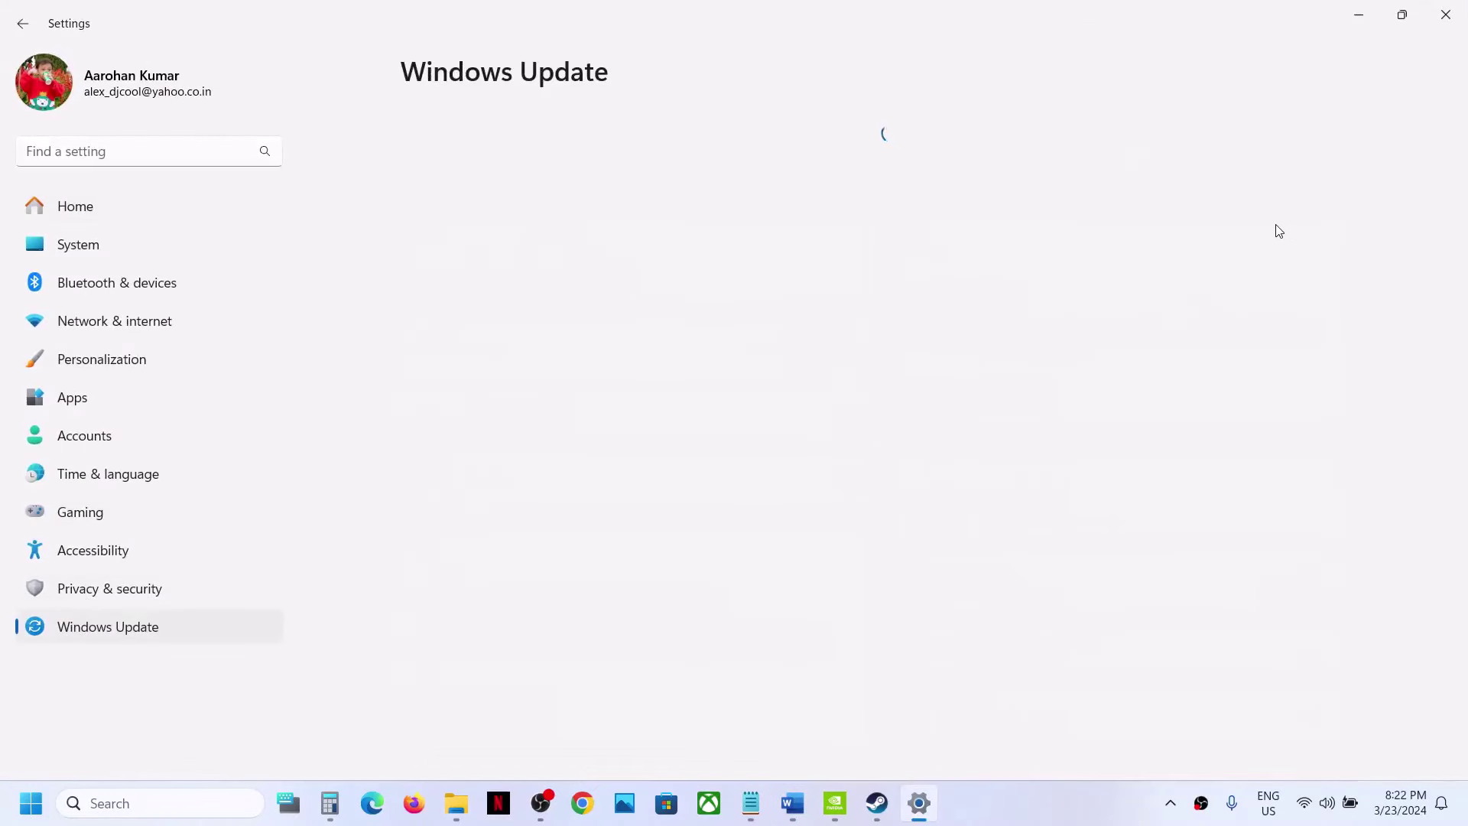
click(1292, 166)
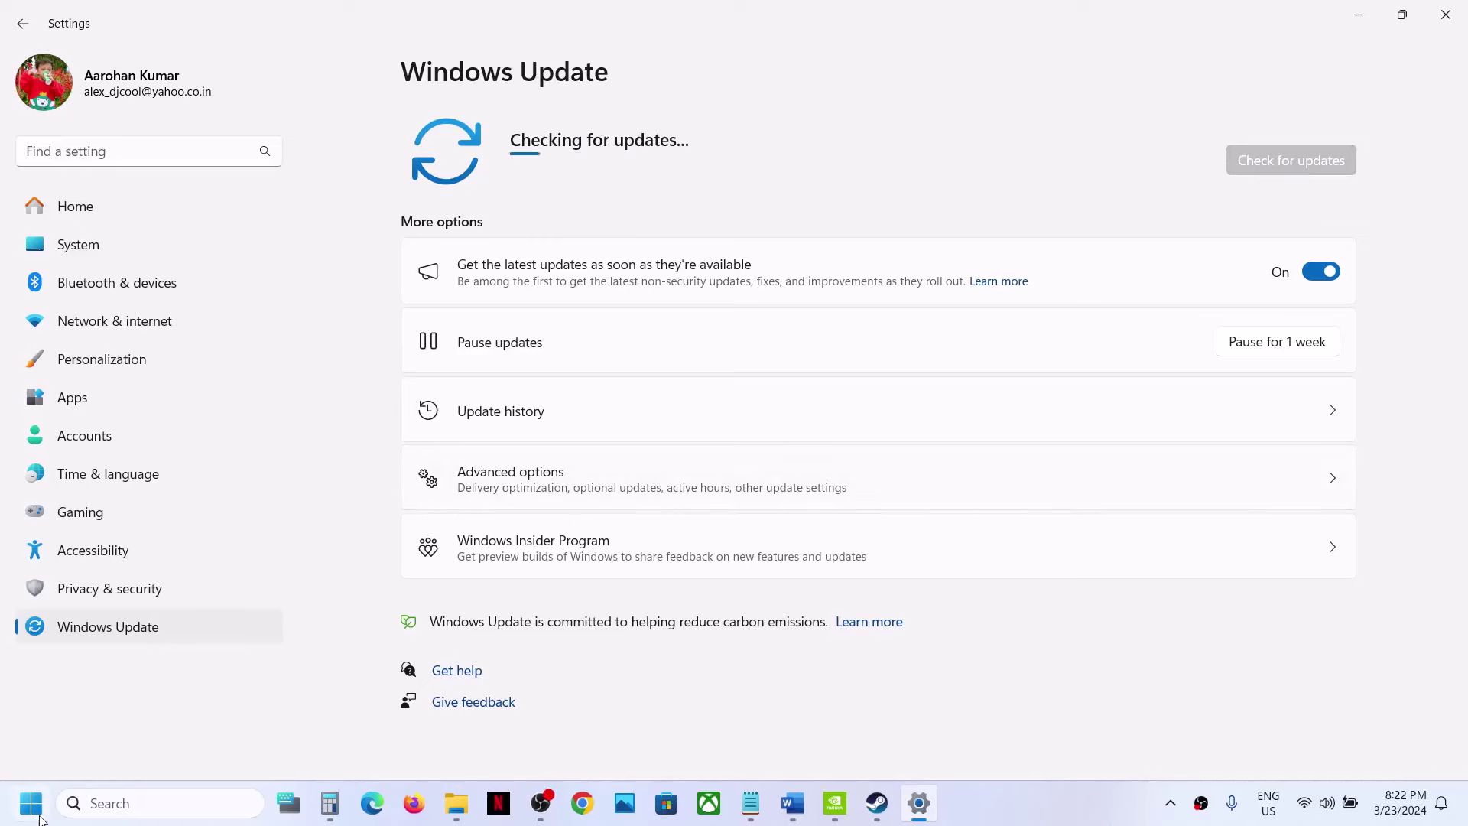
Bring up the Windows power options without restarting, and switch to Dragon's Dogma 2's library page in Steam.
key(super)
click(560, 745)
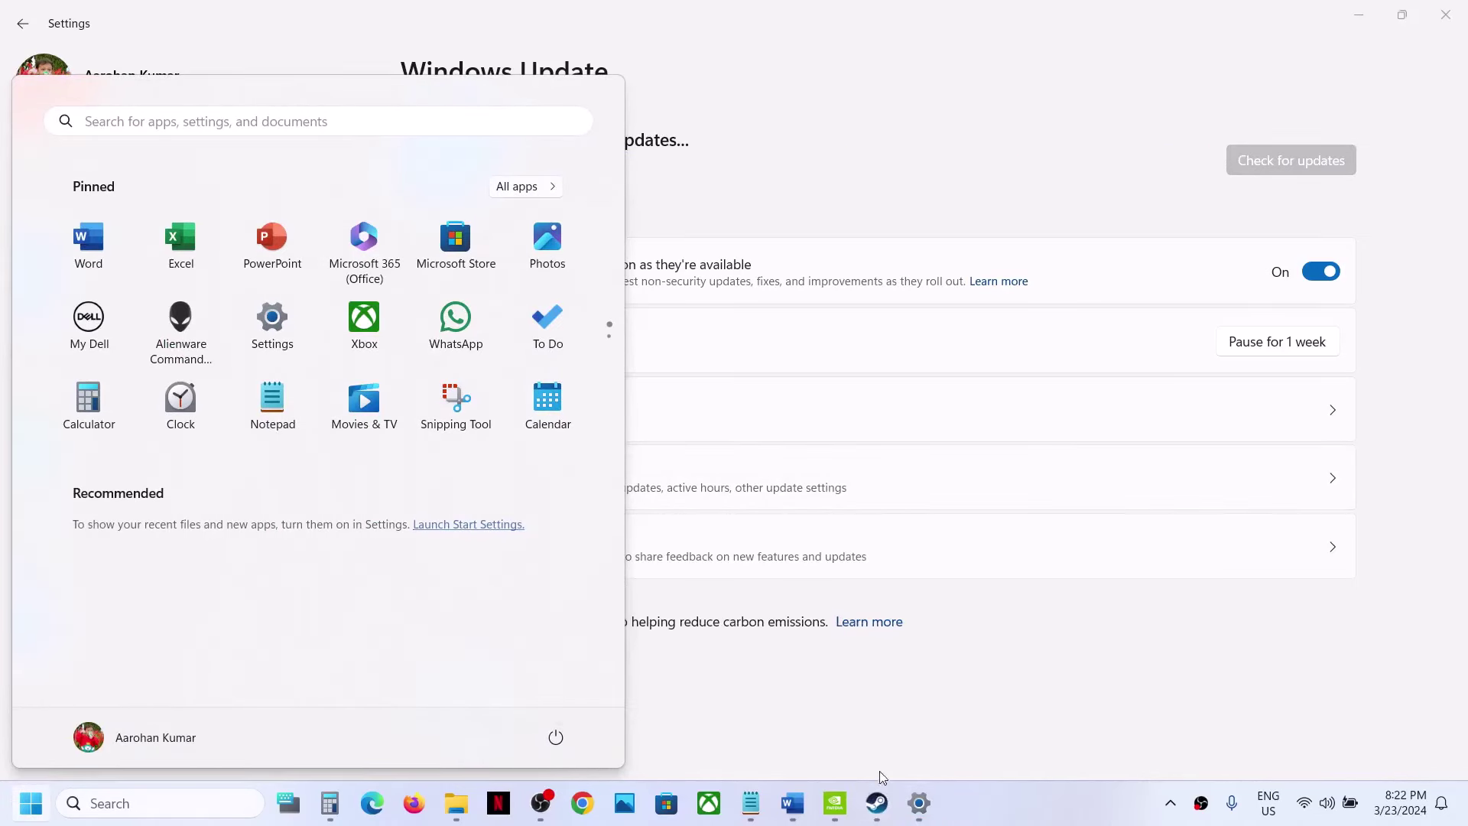
mouse_move(878, 797)
click(801, 702)
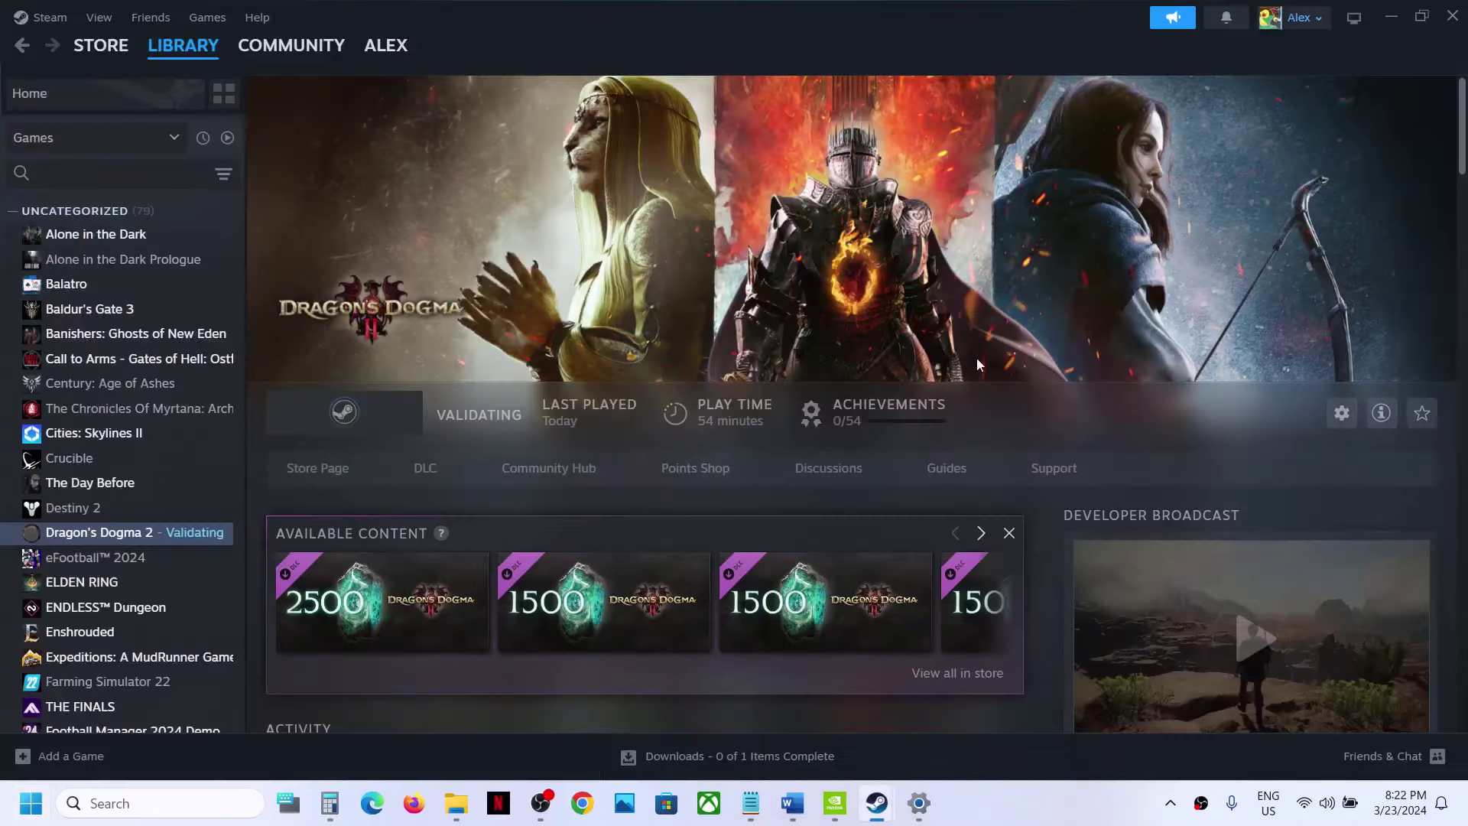